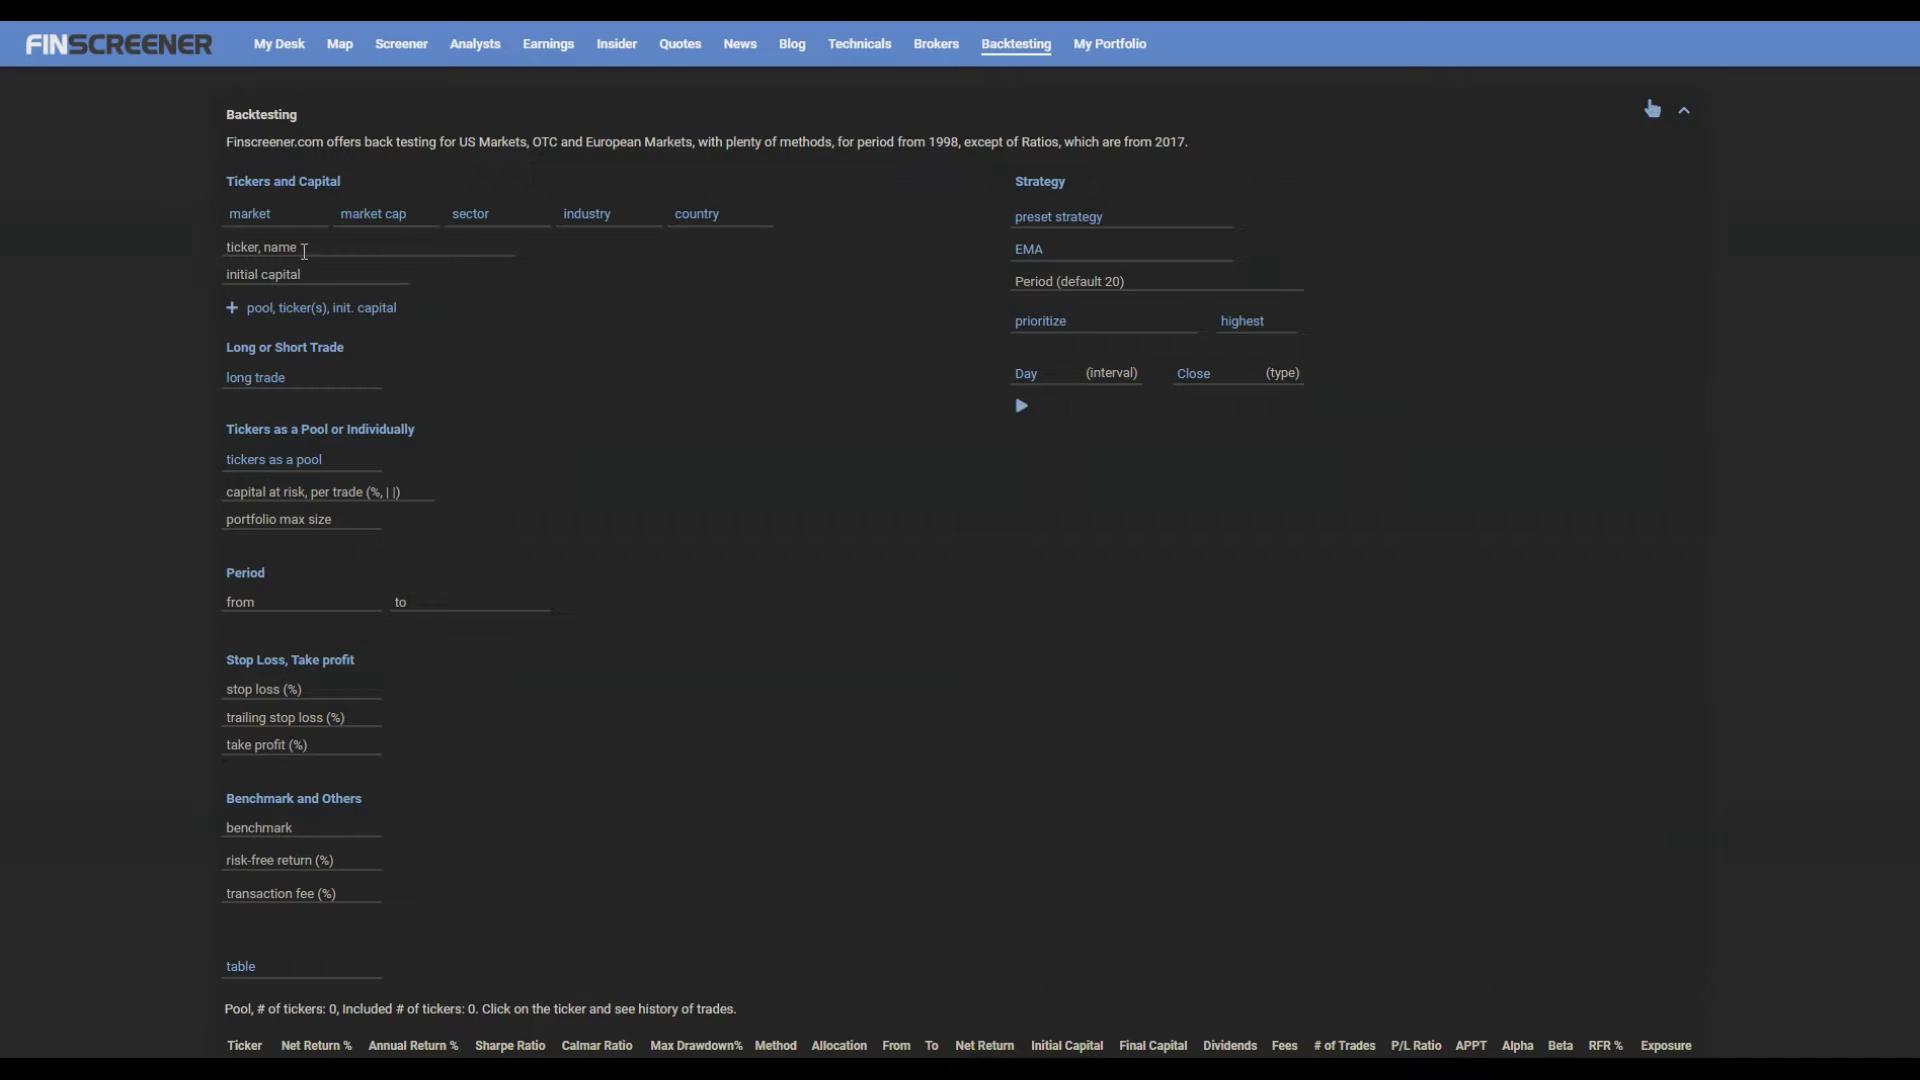
- Enter the tickers LYB, GNC, VSLR, FITB, CRH, AAPL, AMZN, TSLA with 1000000 initial capital
text(LYB,GNC,VSLR,FITB,CRH,AAPL,AMZN,TSLA,)
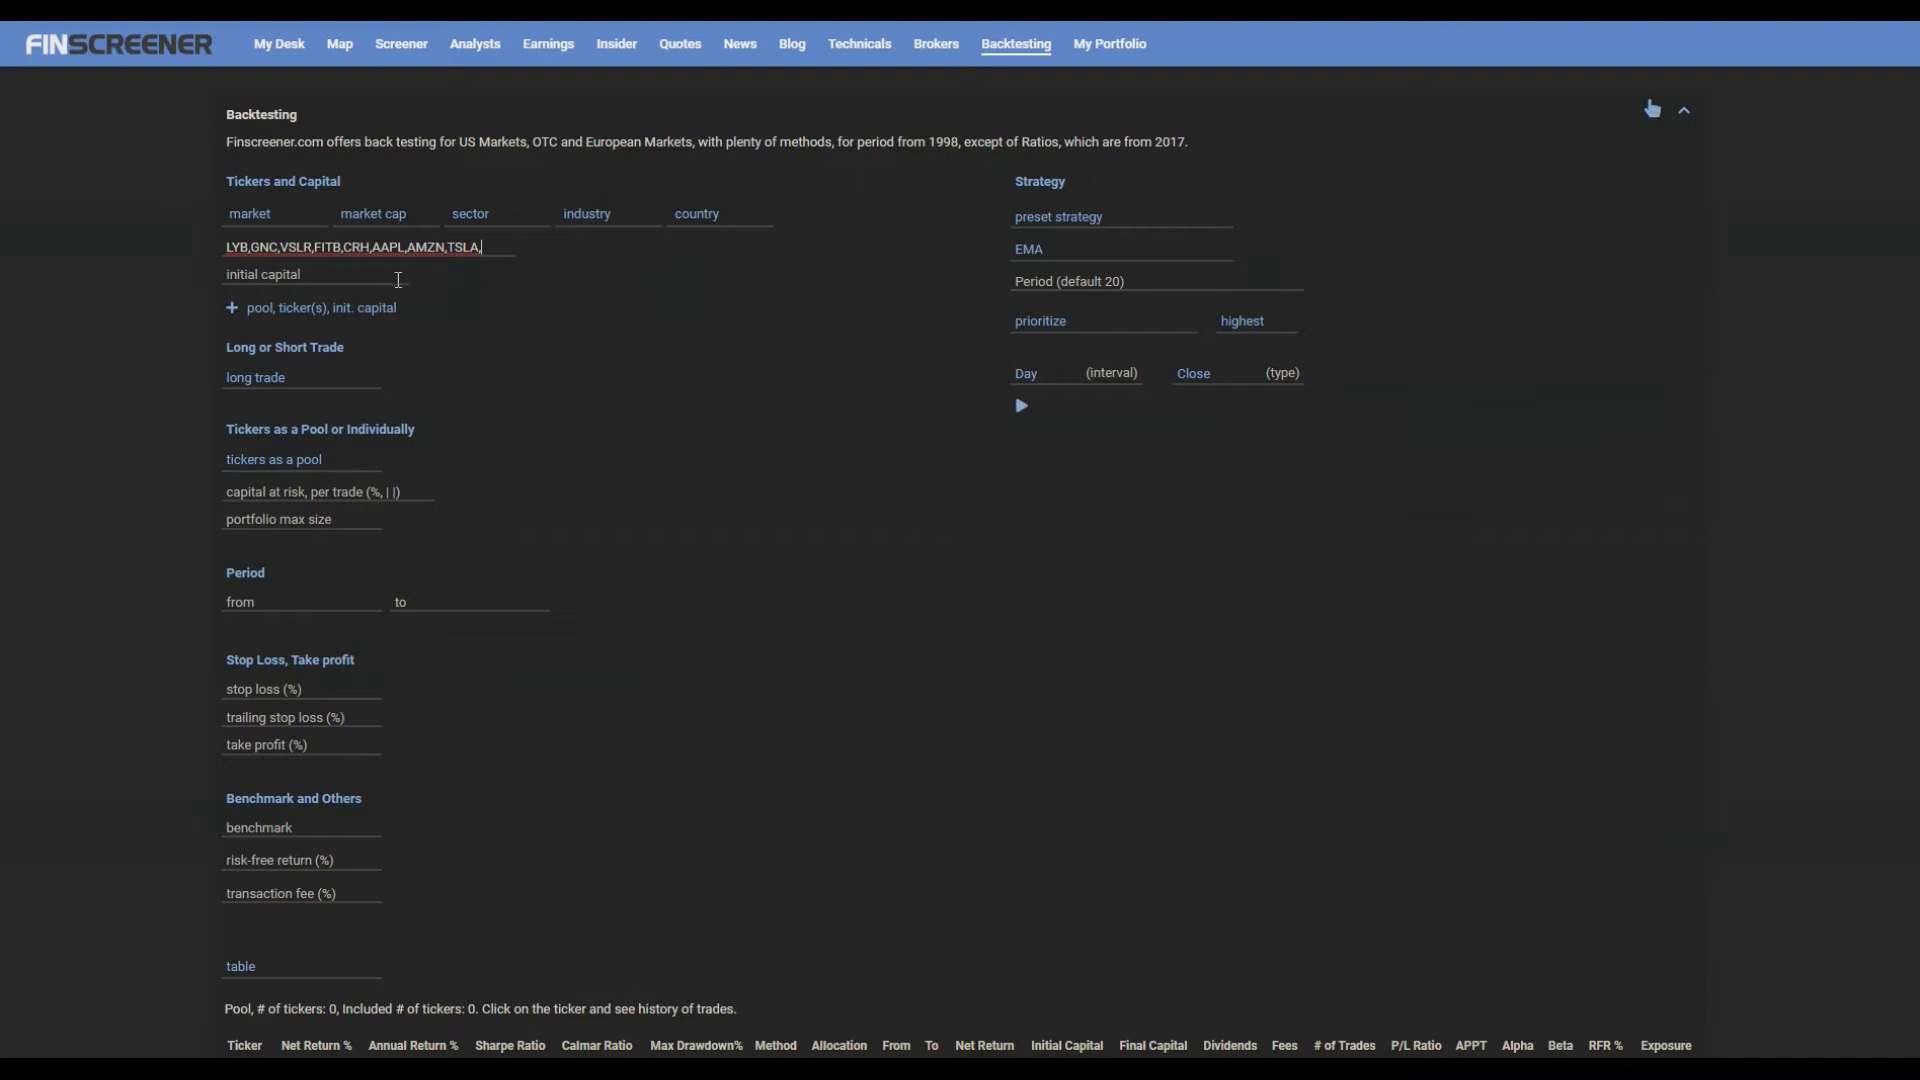
text(1000000)
- Add the eight tickers and capital to the pool, then remove TSLA from the table
click(232, 308)
scroll(720, 426, down, 3)
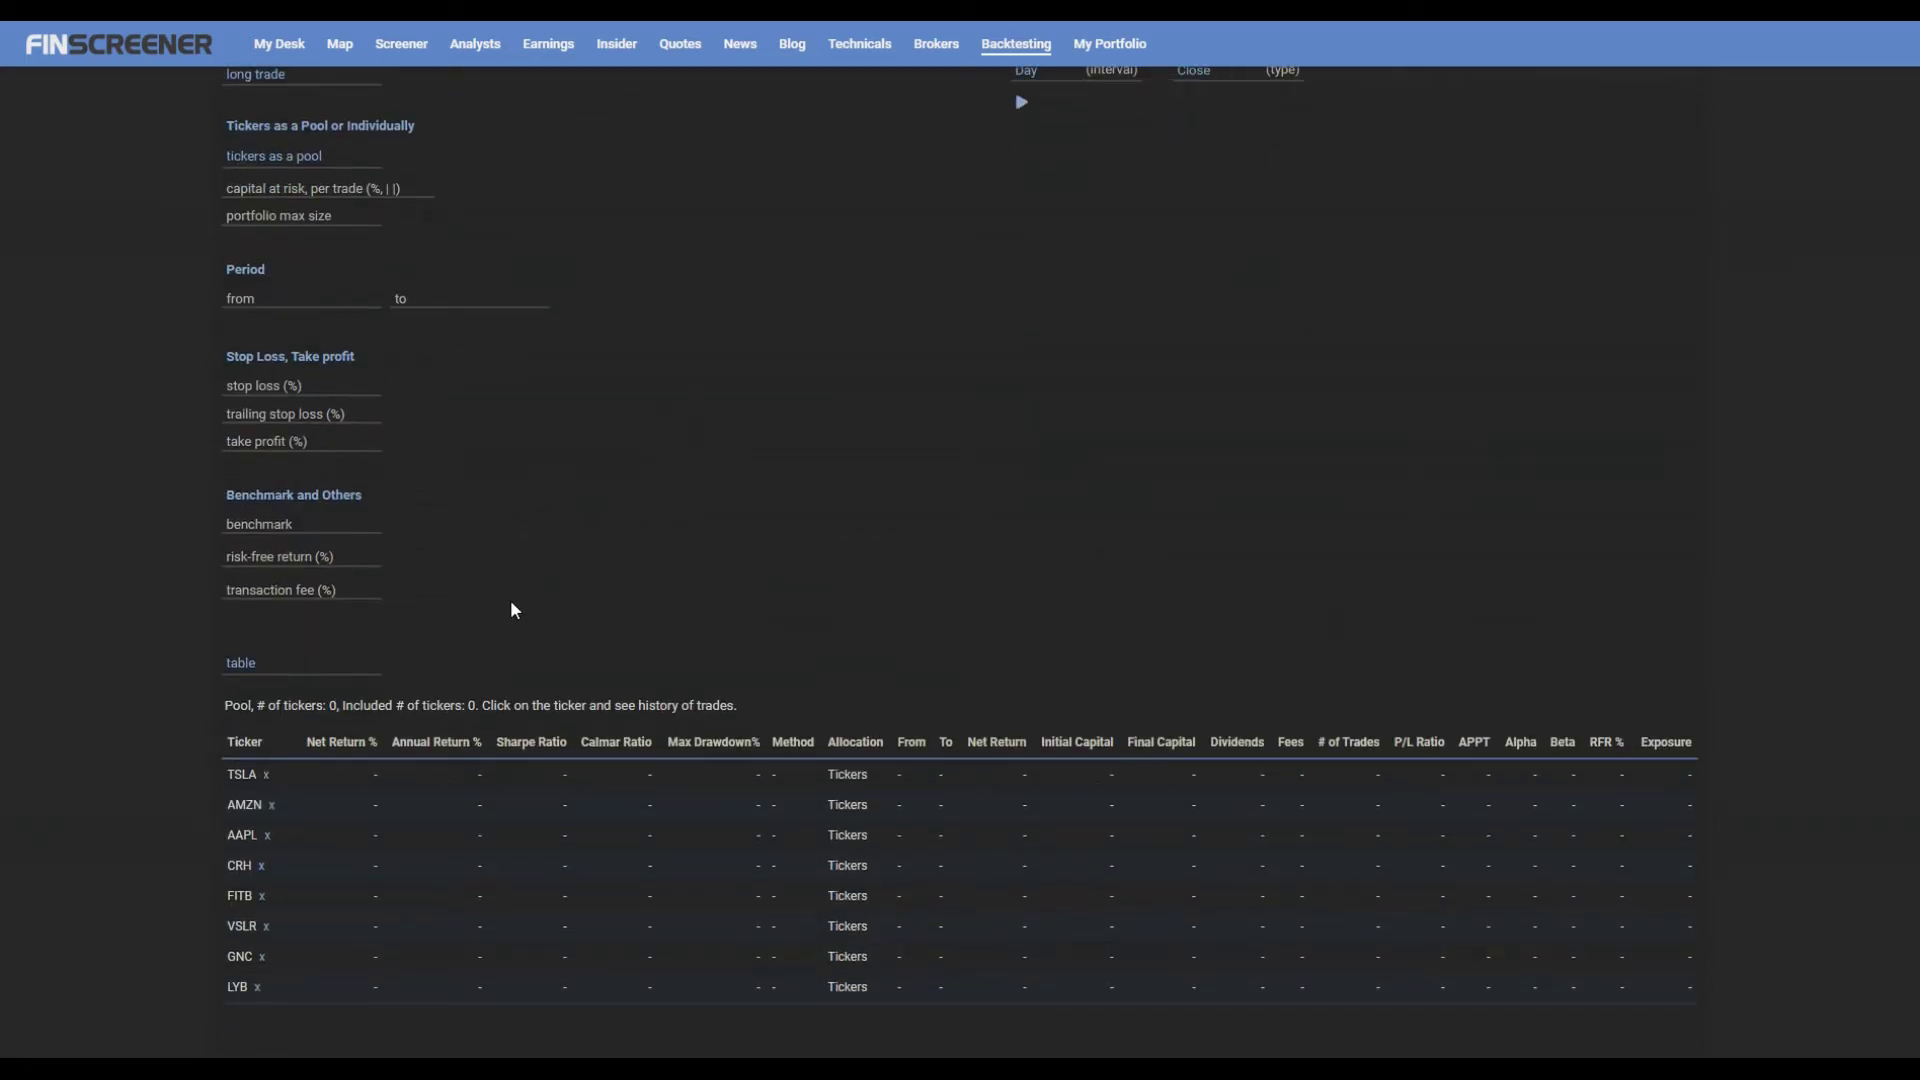
click(267, 776)
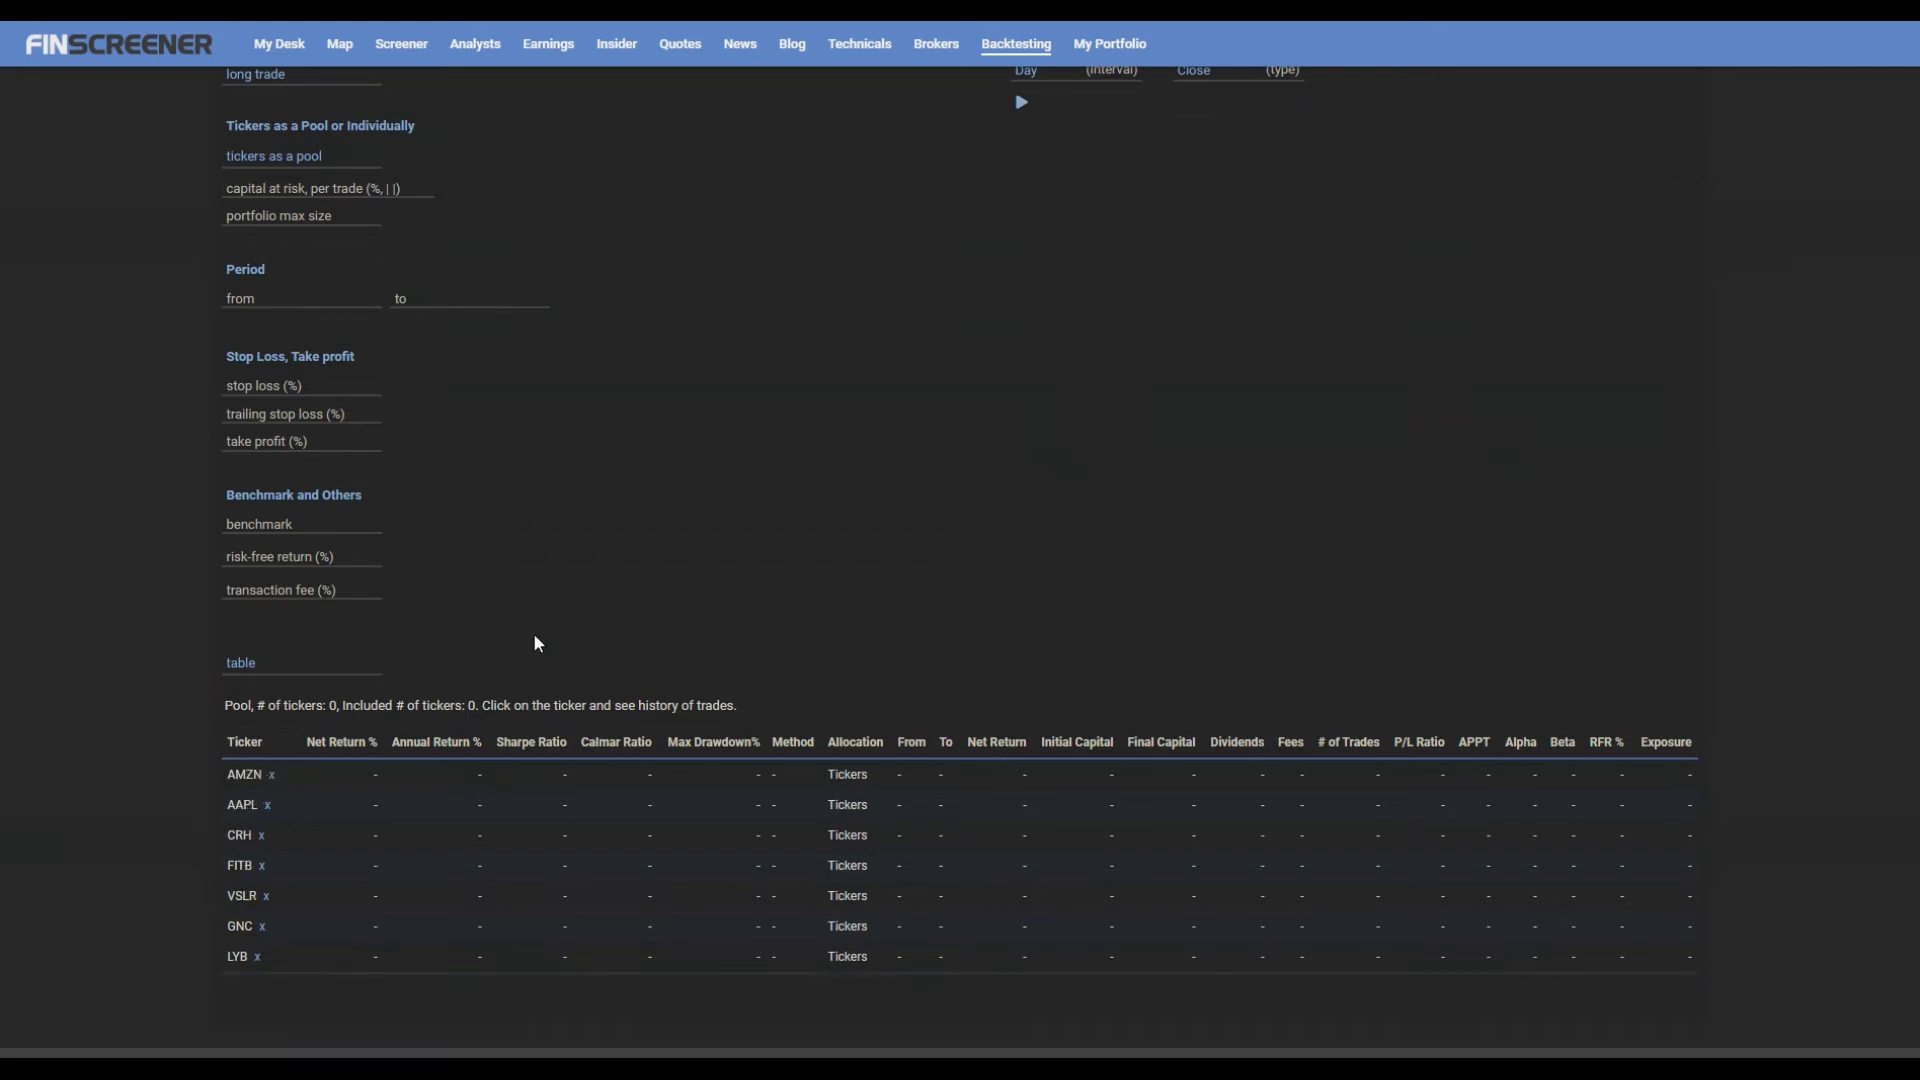
scroll(535, 636, up, 3)
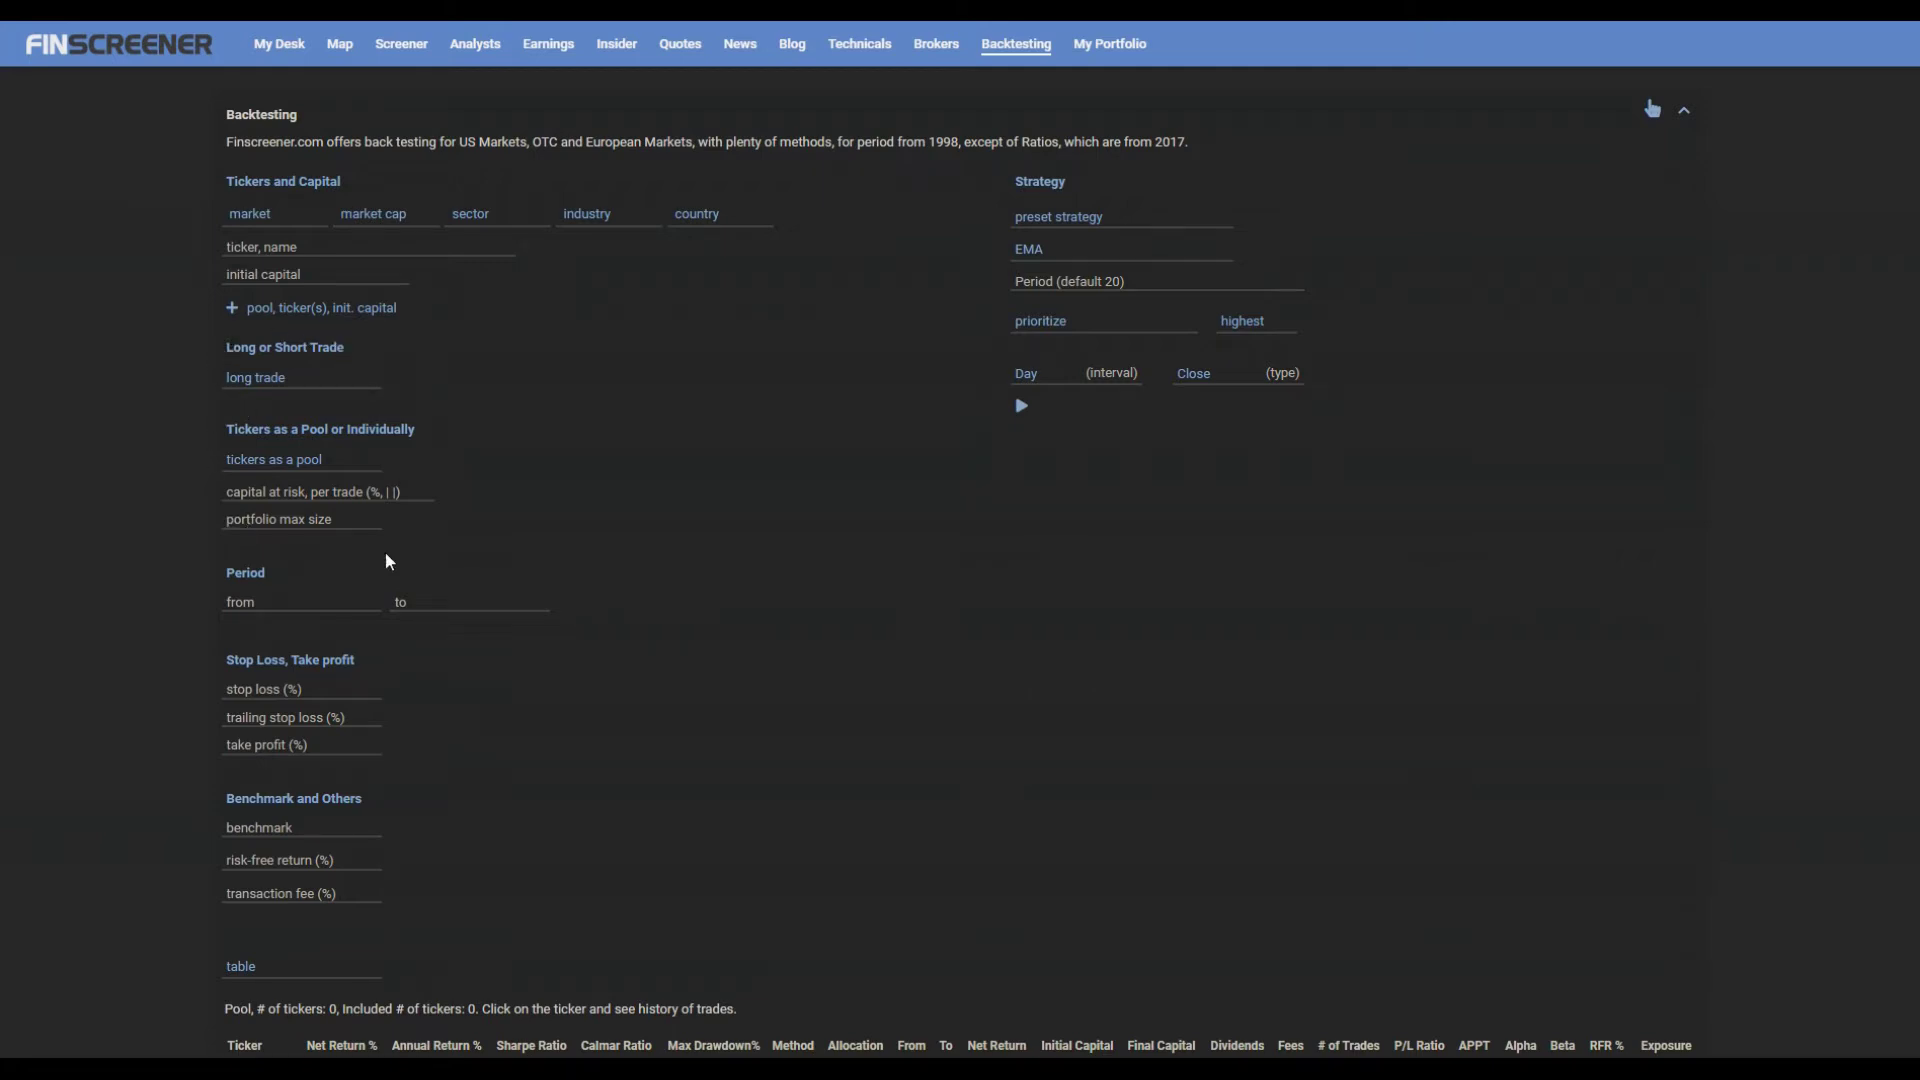
click(333, 466)
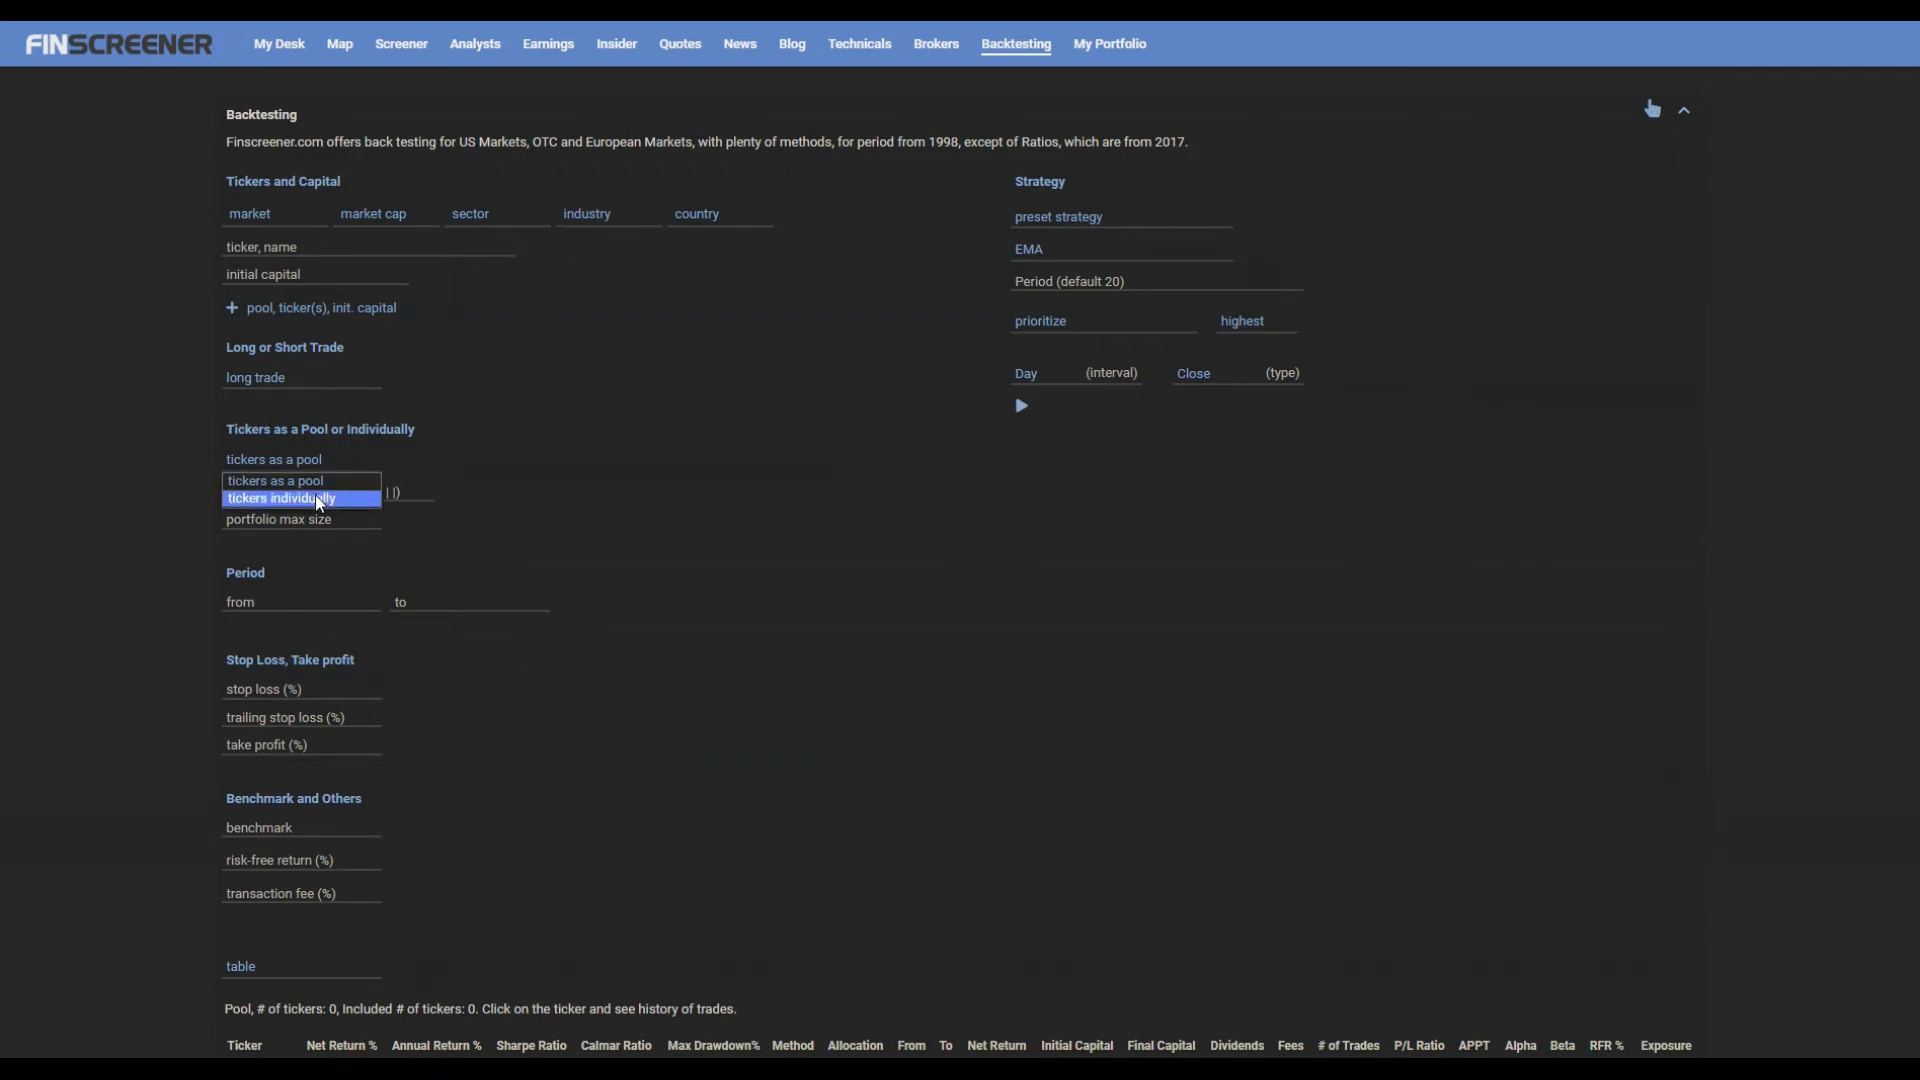
click(318, 496)
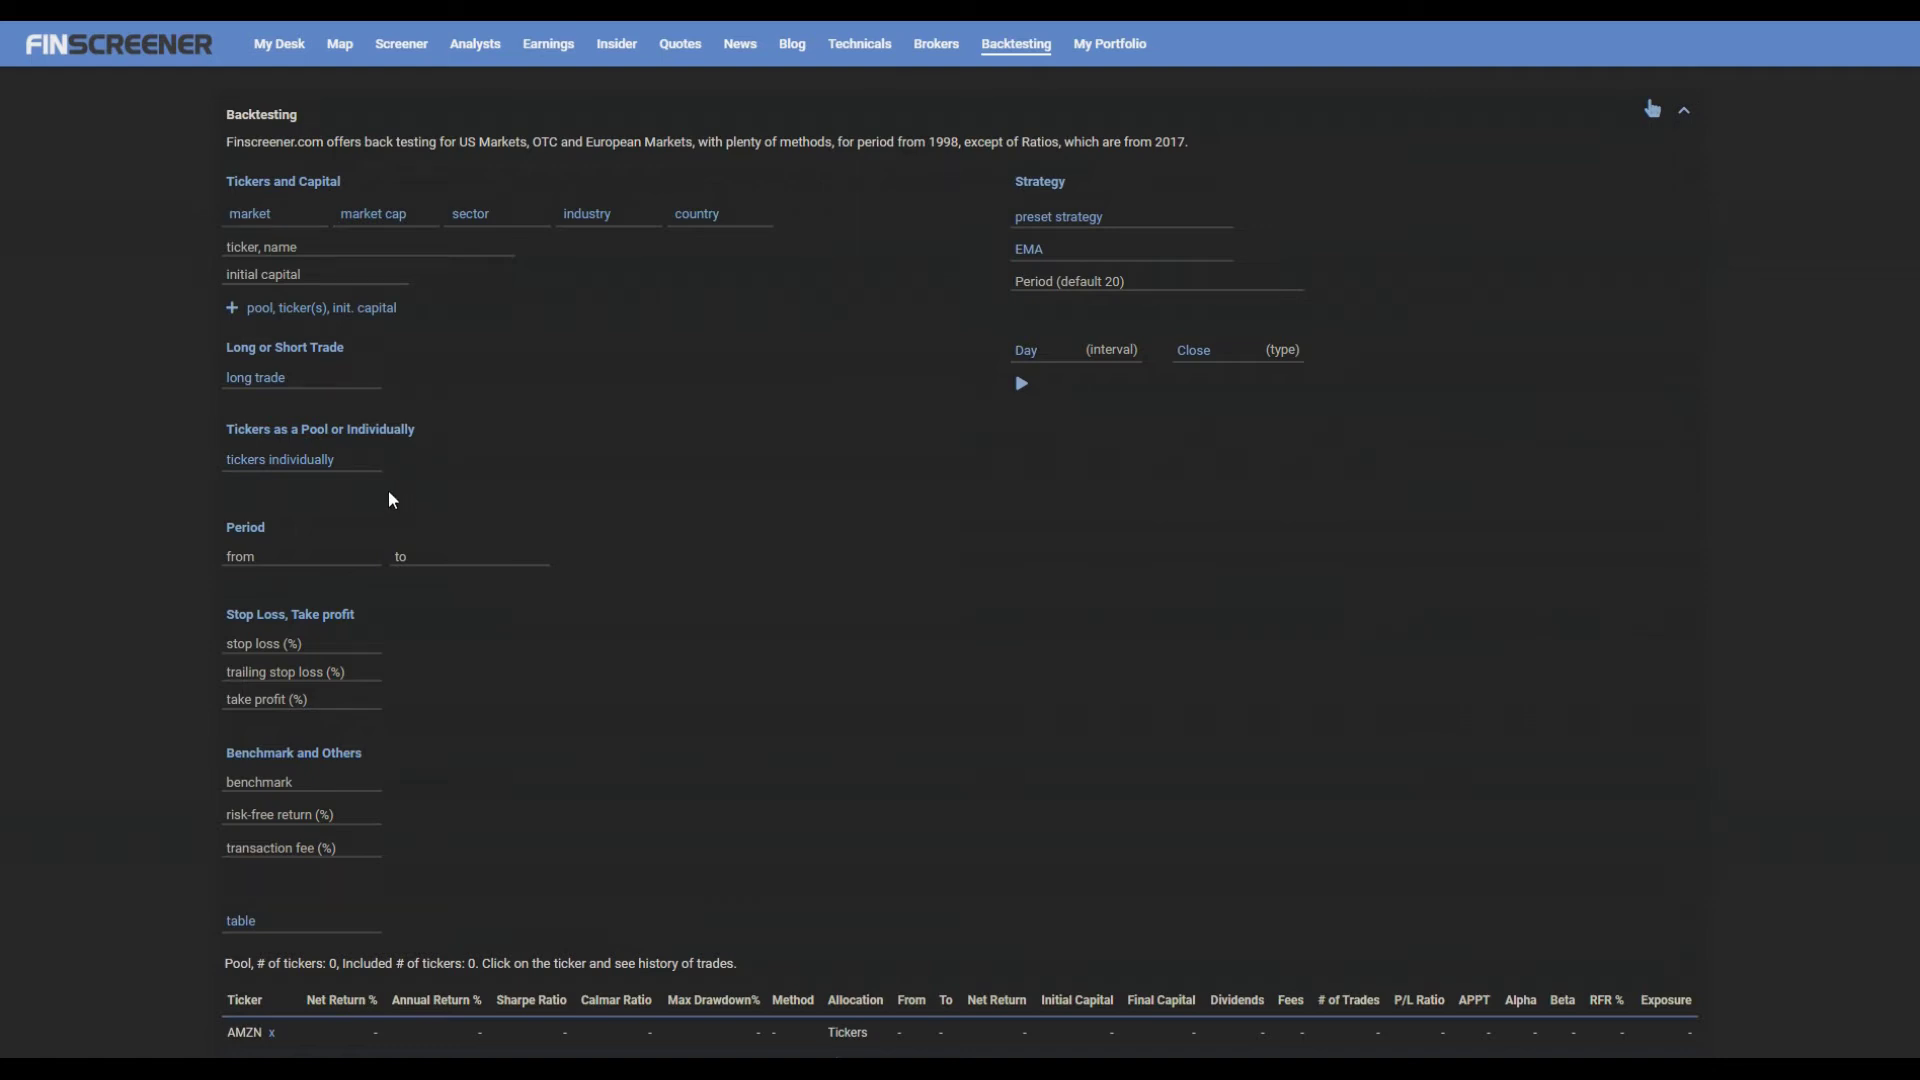
click(320, 462)
click(324, 478)
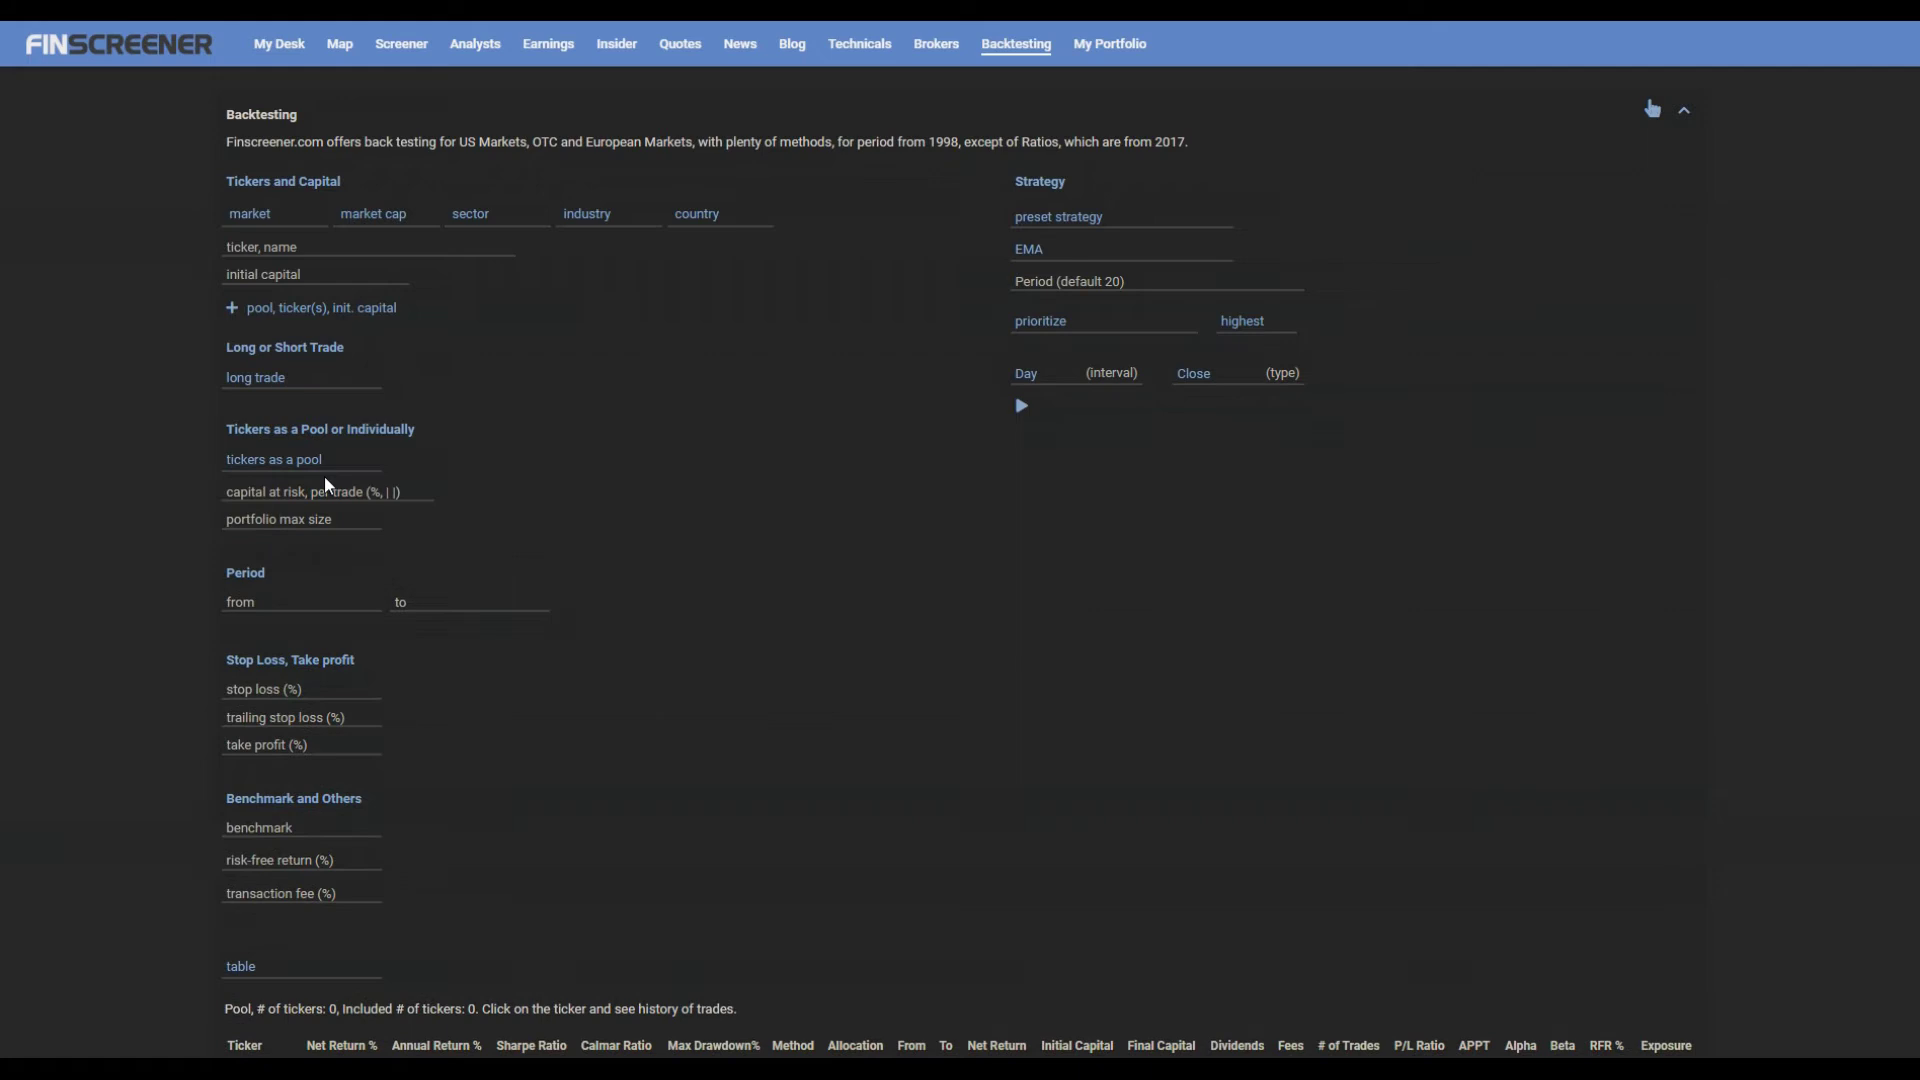
- Enter 10% as capital at risk per trade and 3 as the portfolio max size
click(240, 488)
text(10%)
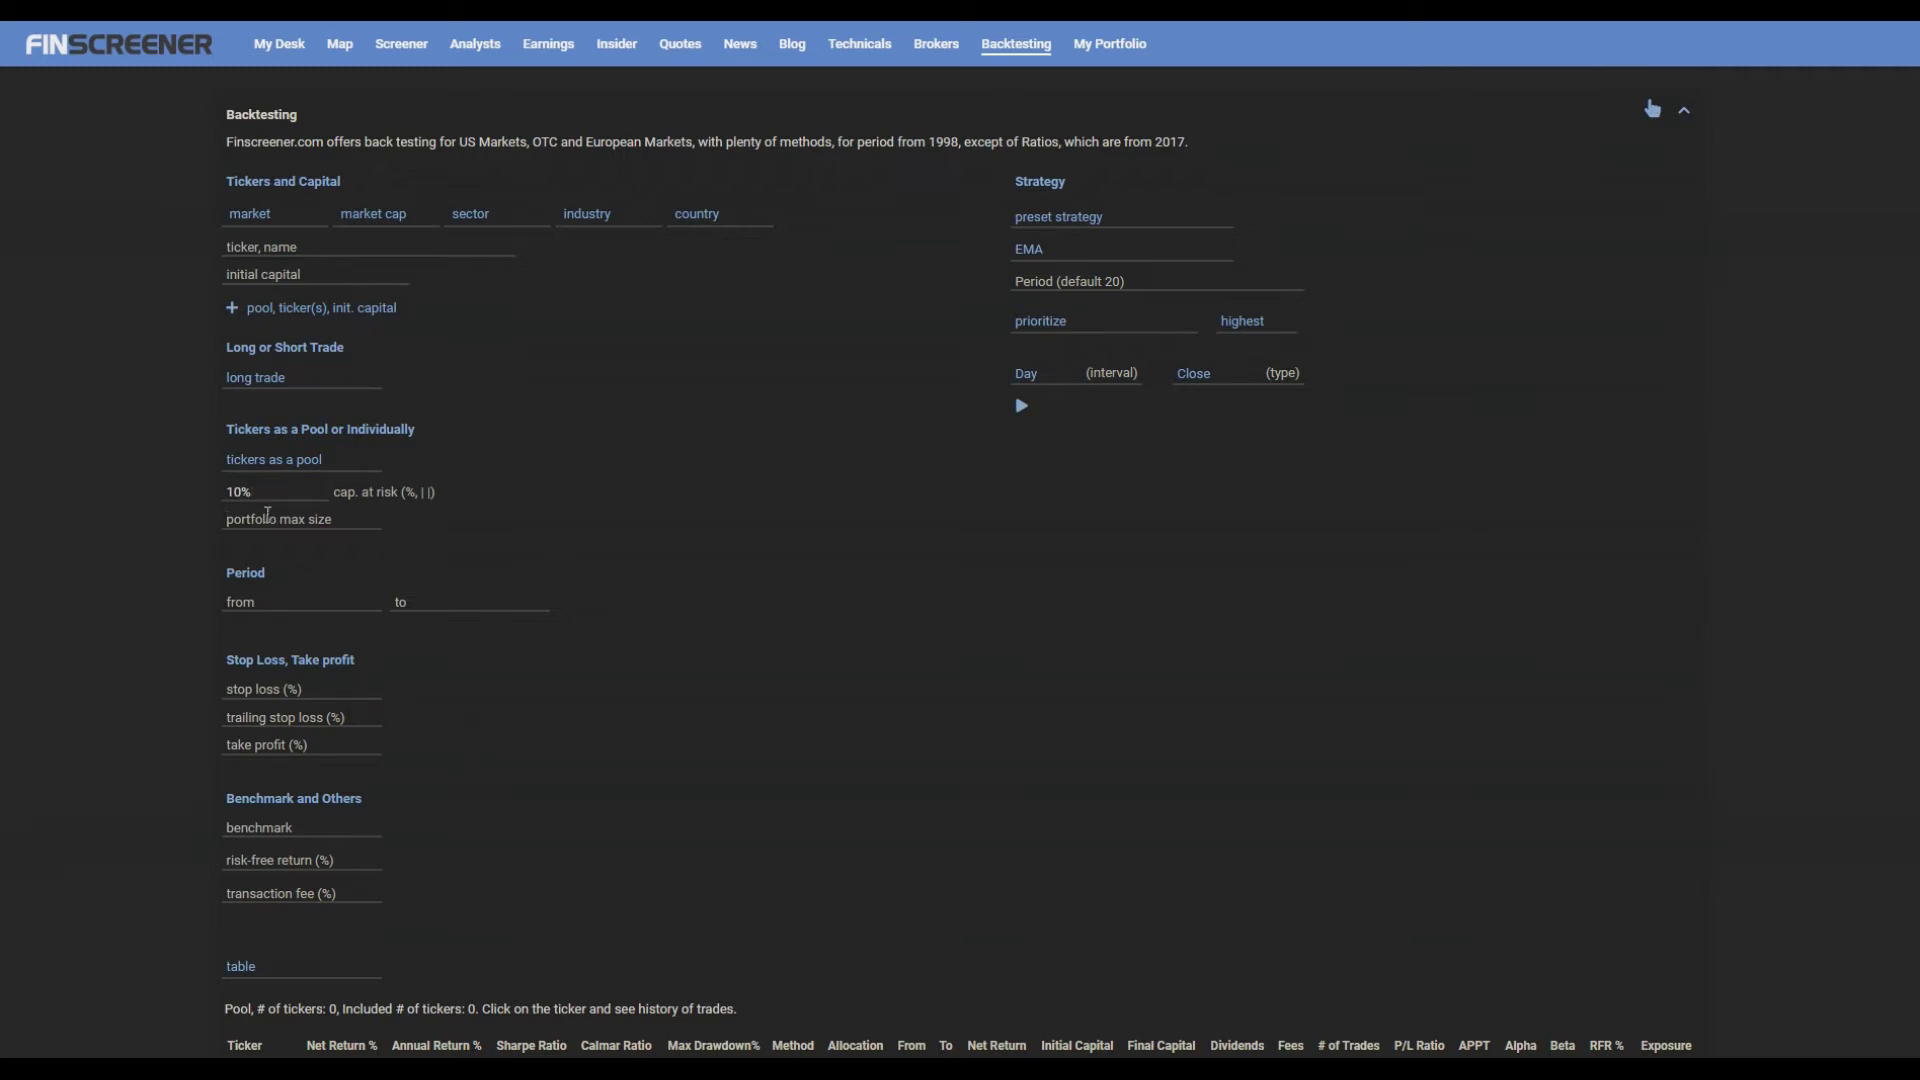
text(3)
- Set the backtest 'from' date to 2018-01-01 and 'to' date to 2020-06-30
click(257, 600)
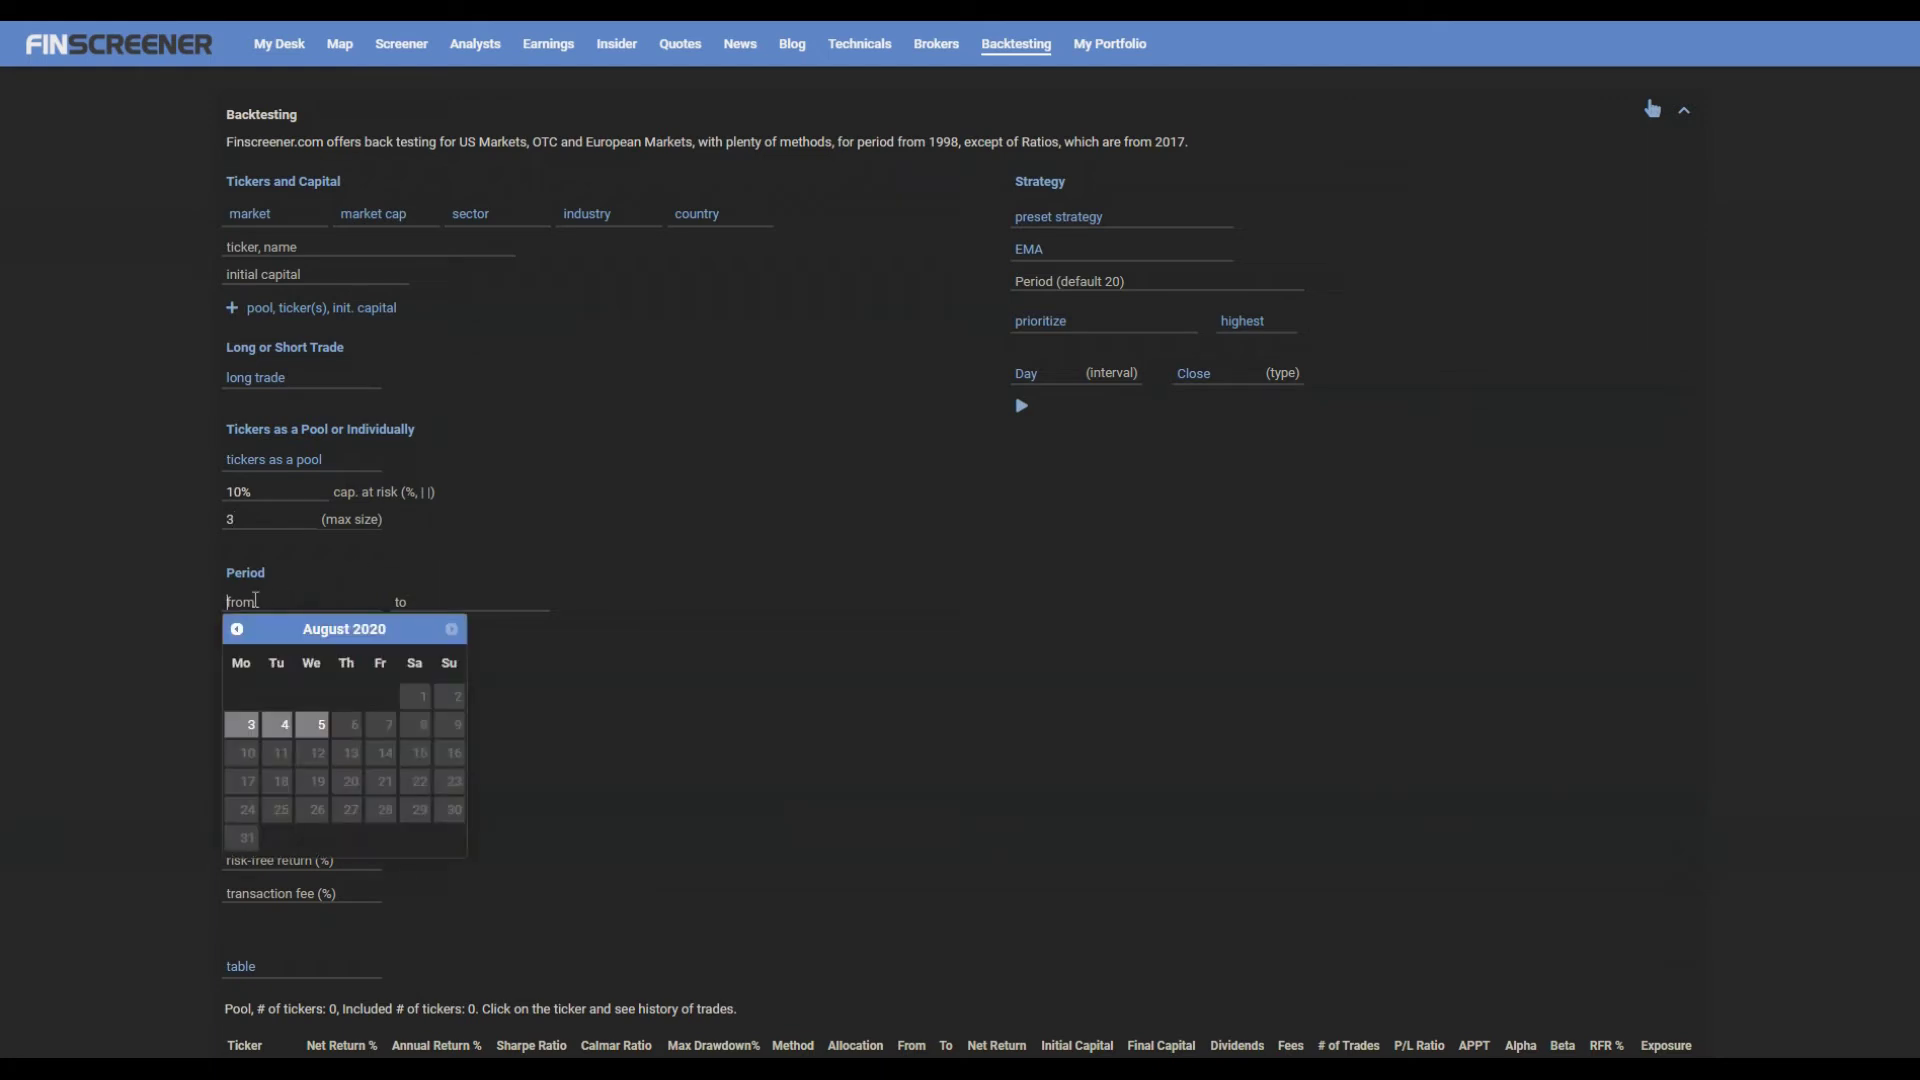
text(2018-01-01)
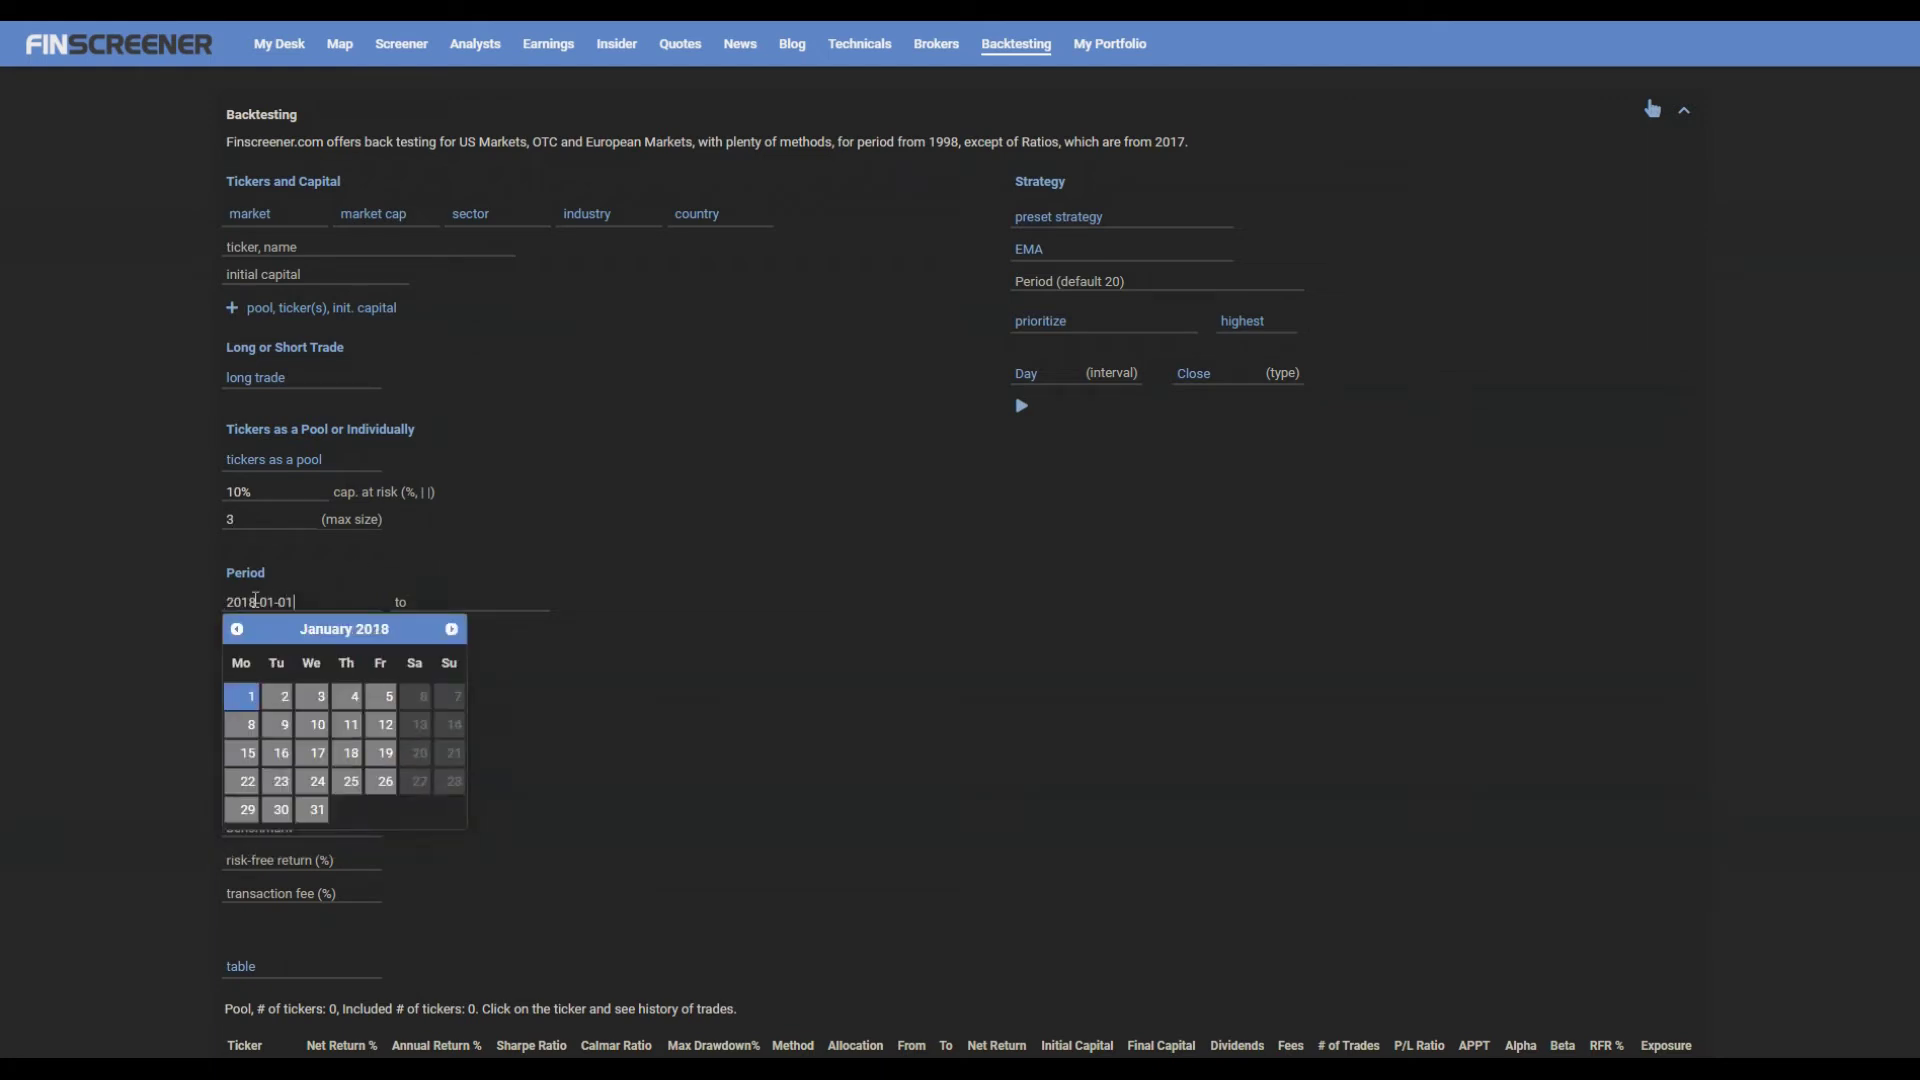
click(407, 598)
text(2020-06)
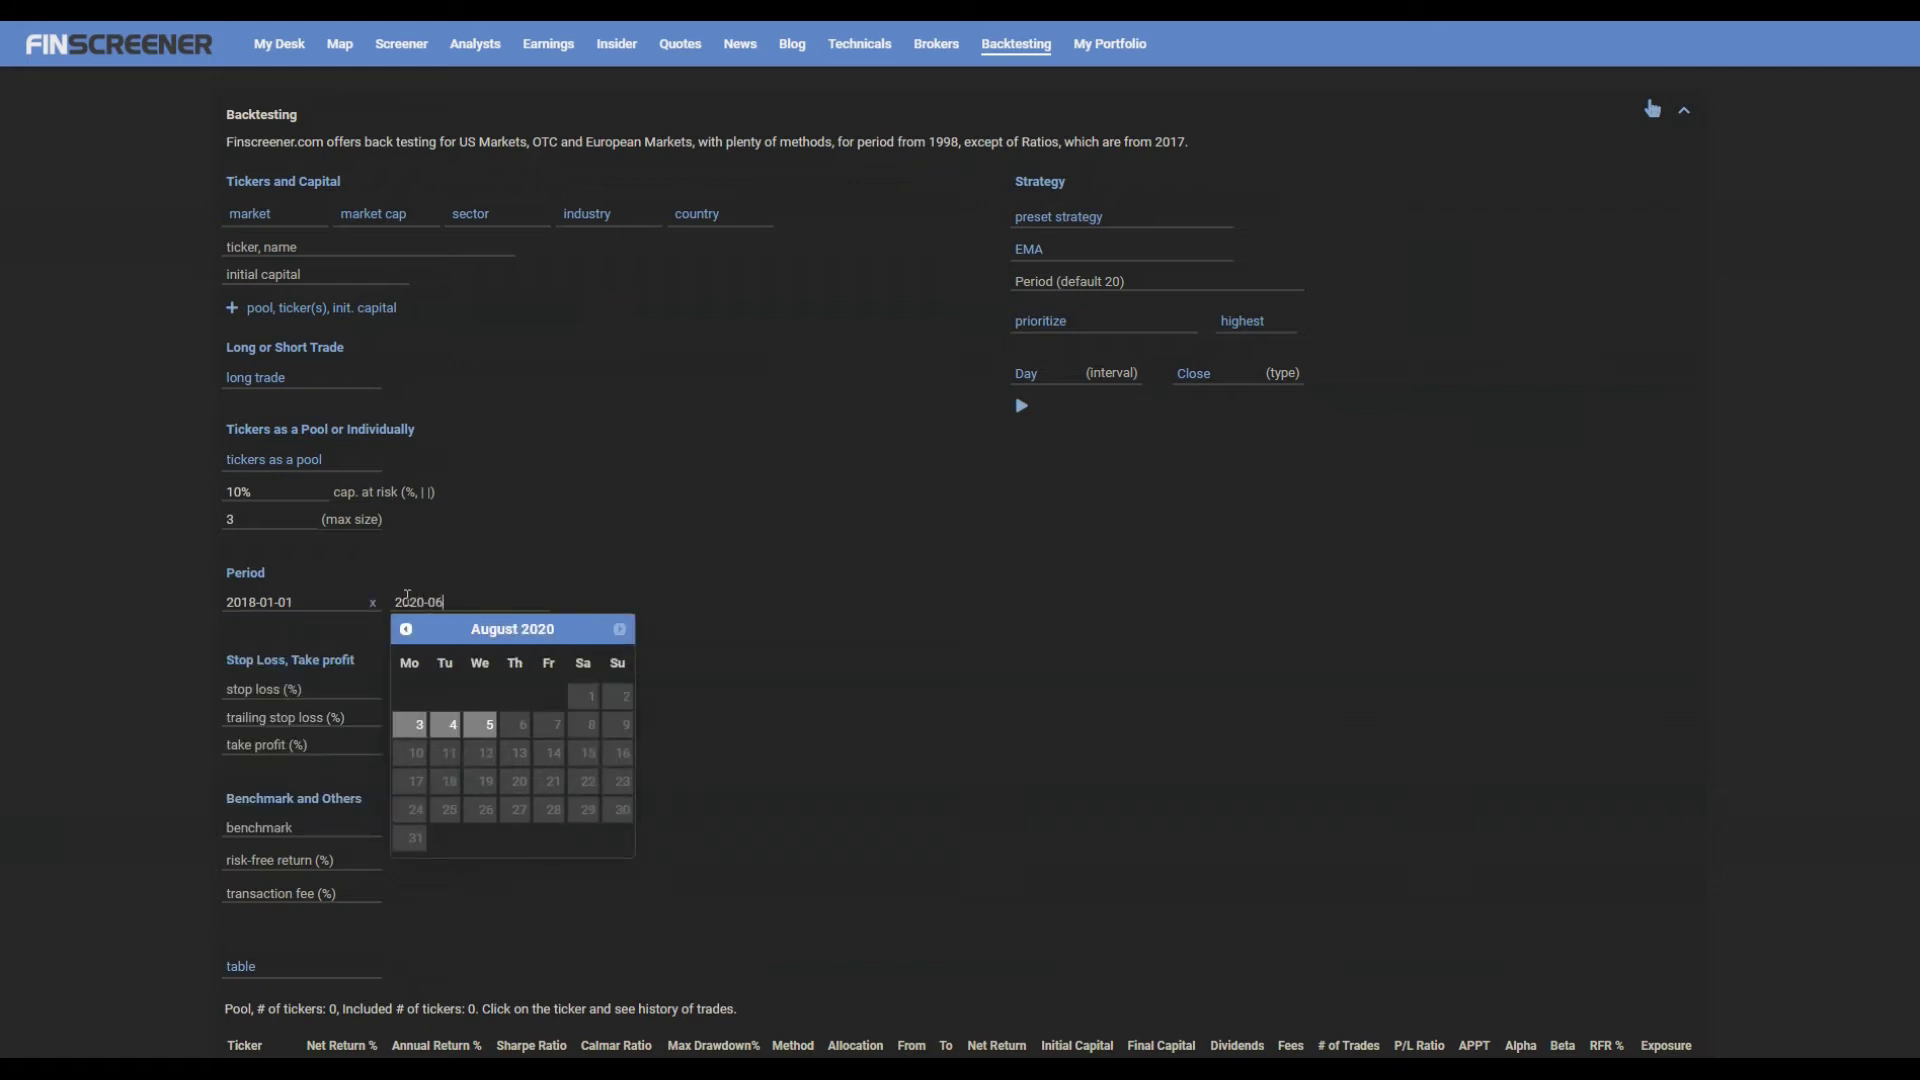
text(-30)
click(463, 582)
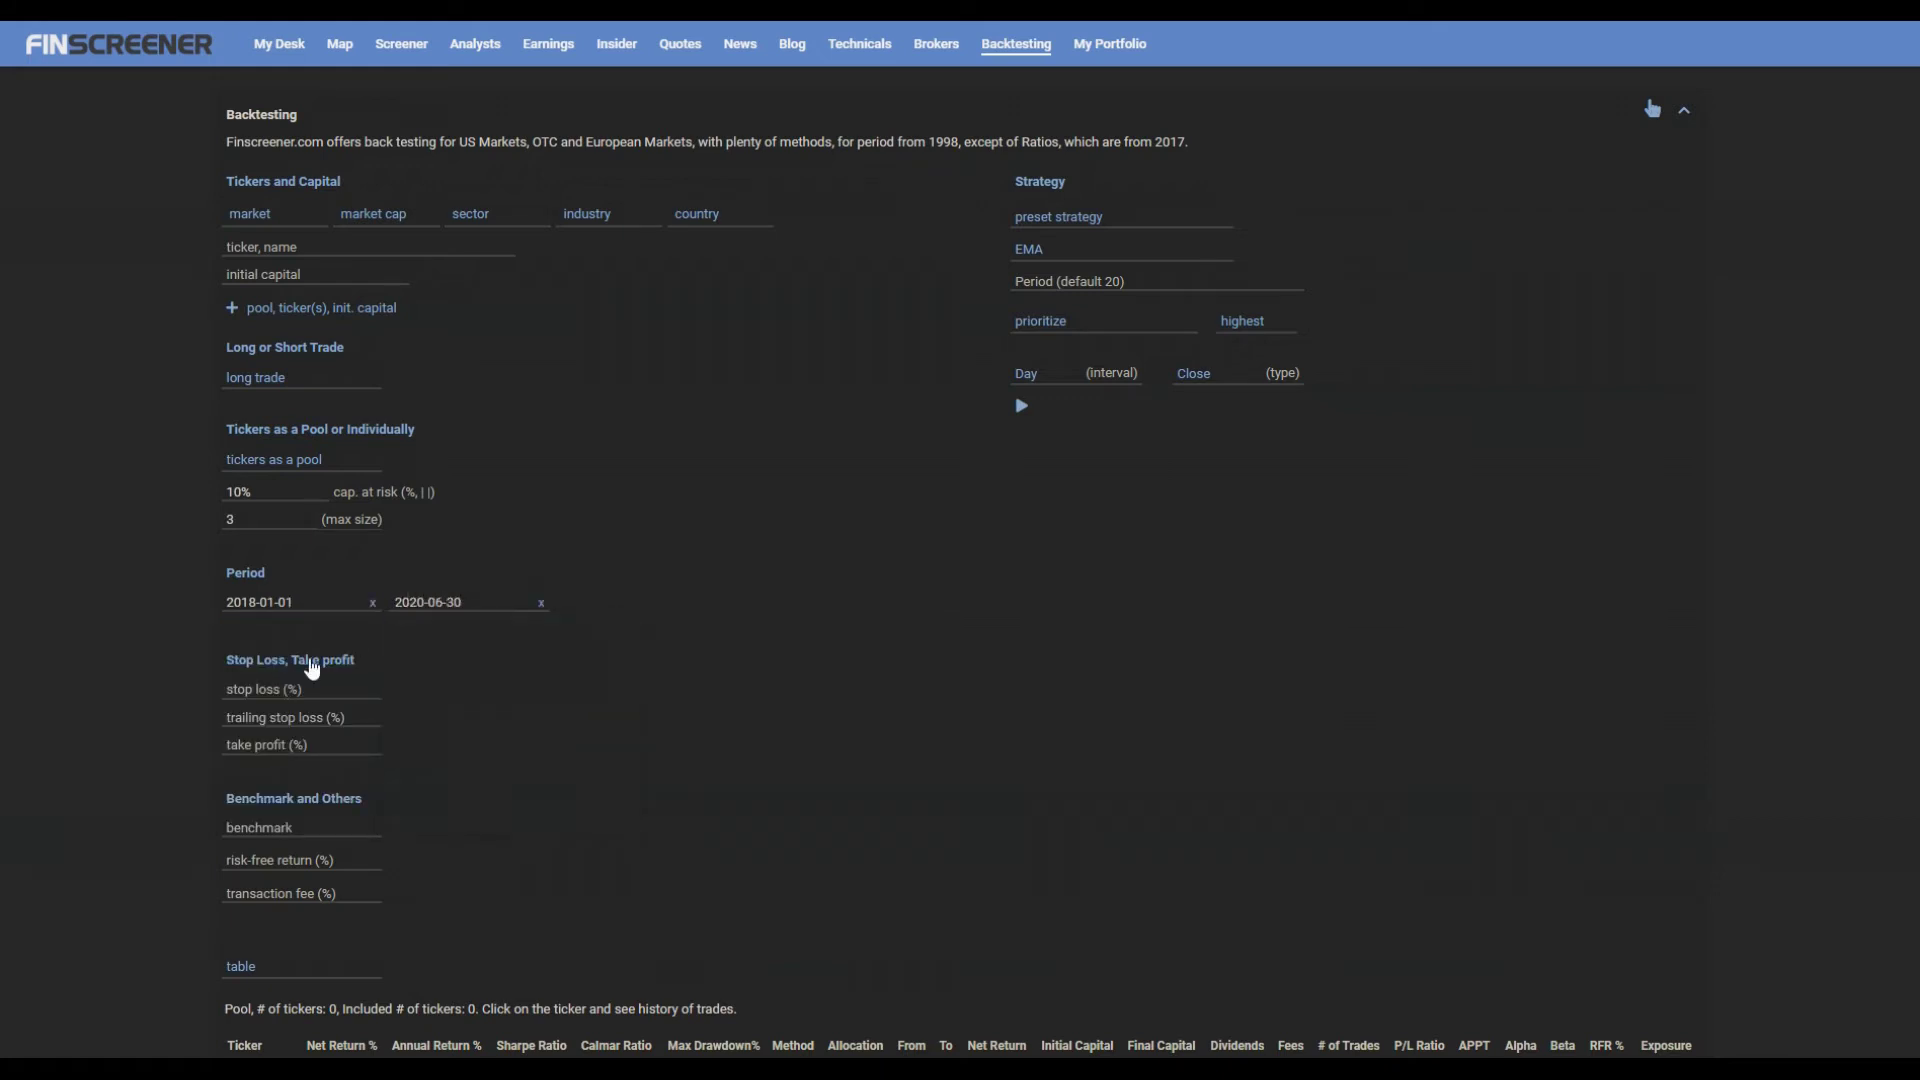
- Set take profit to 3% and choose S&P 500 (ES) as the benchmark
click(263, 751)
text(3)
click(299, 823)
text(es)
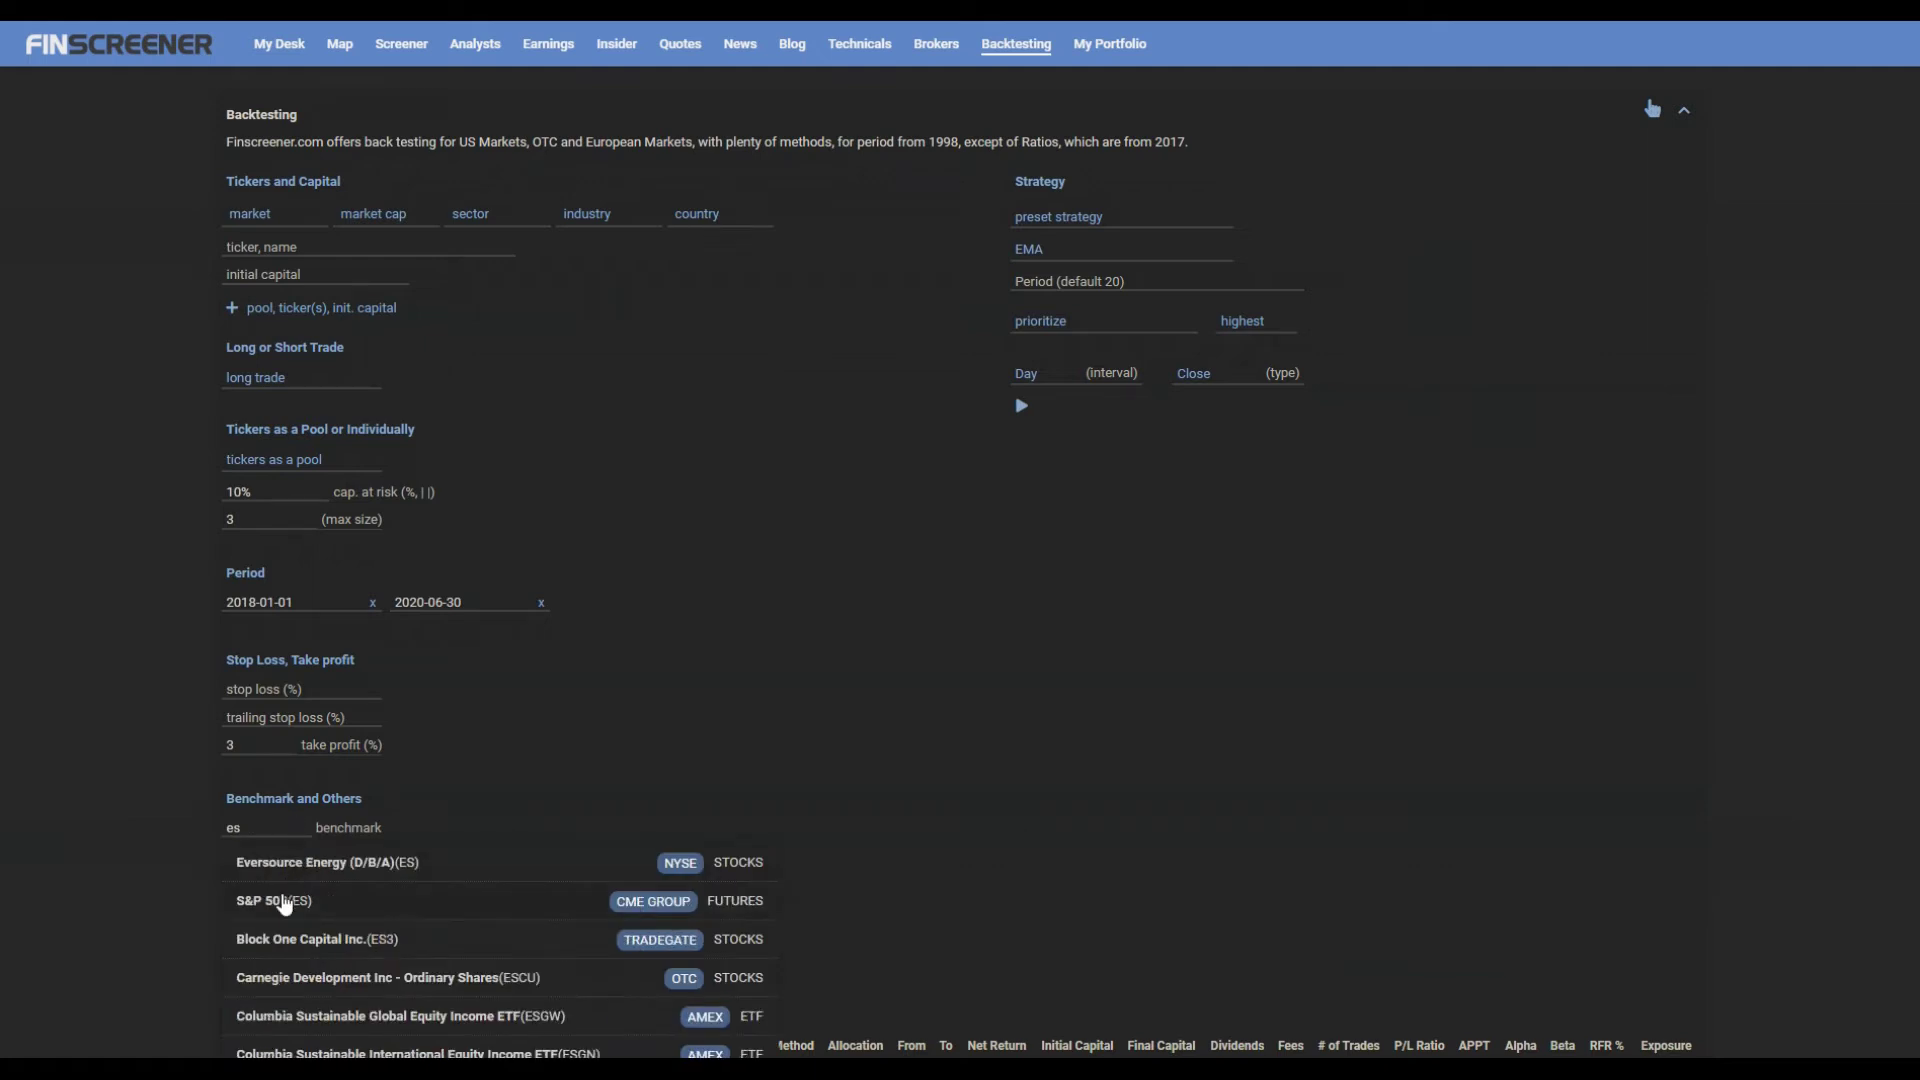
click(280, 901)
- Enter a 2% risk-free return and a 0,5% transaction fee
click(264, 858)
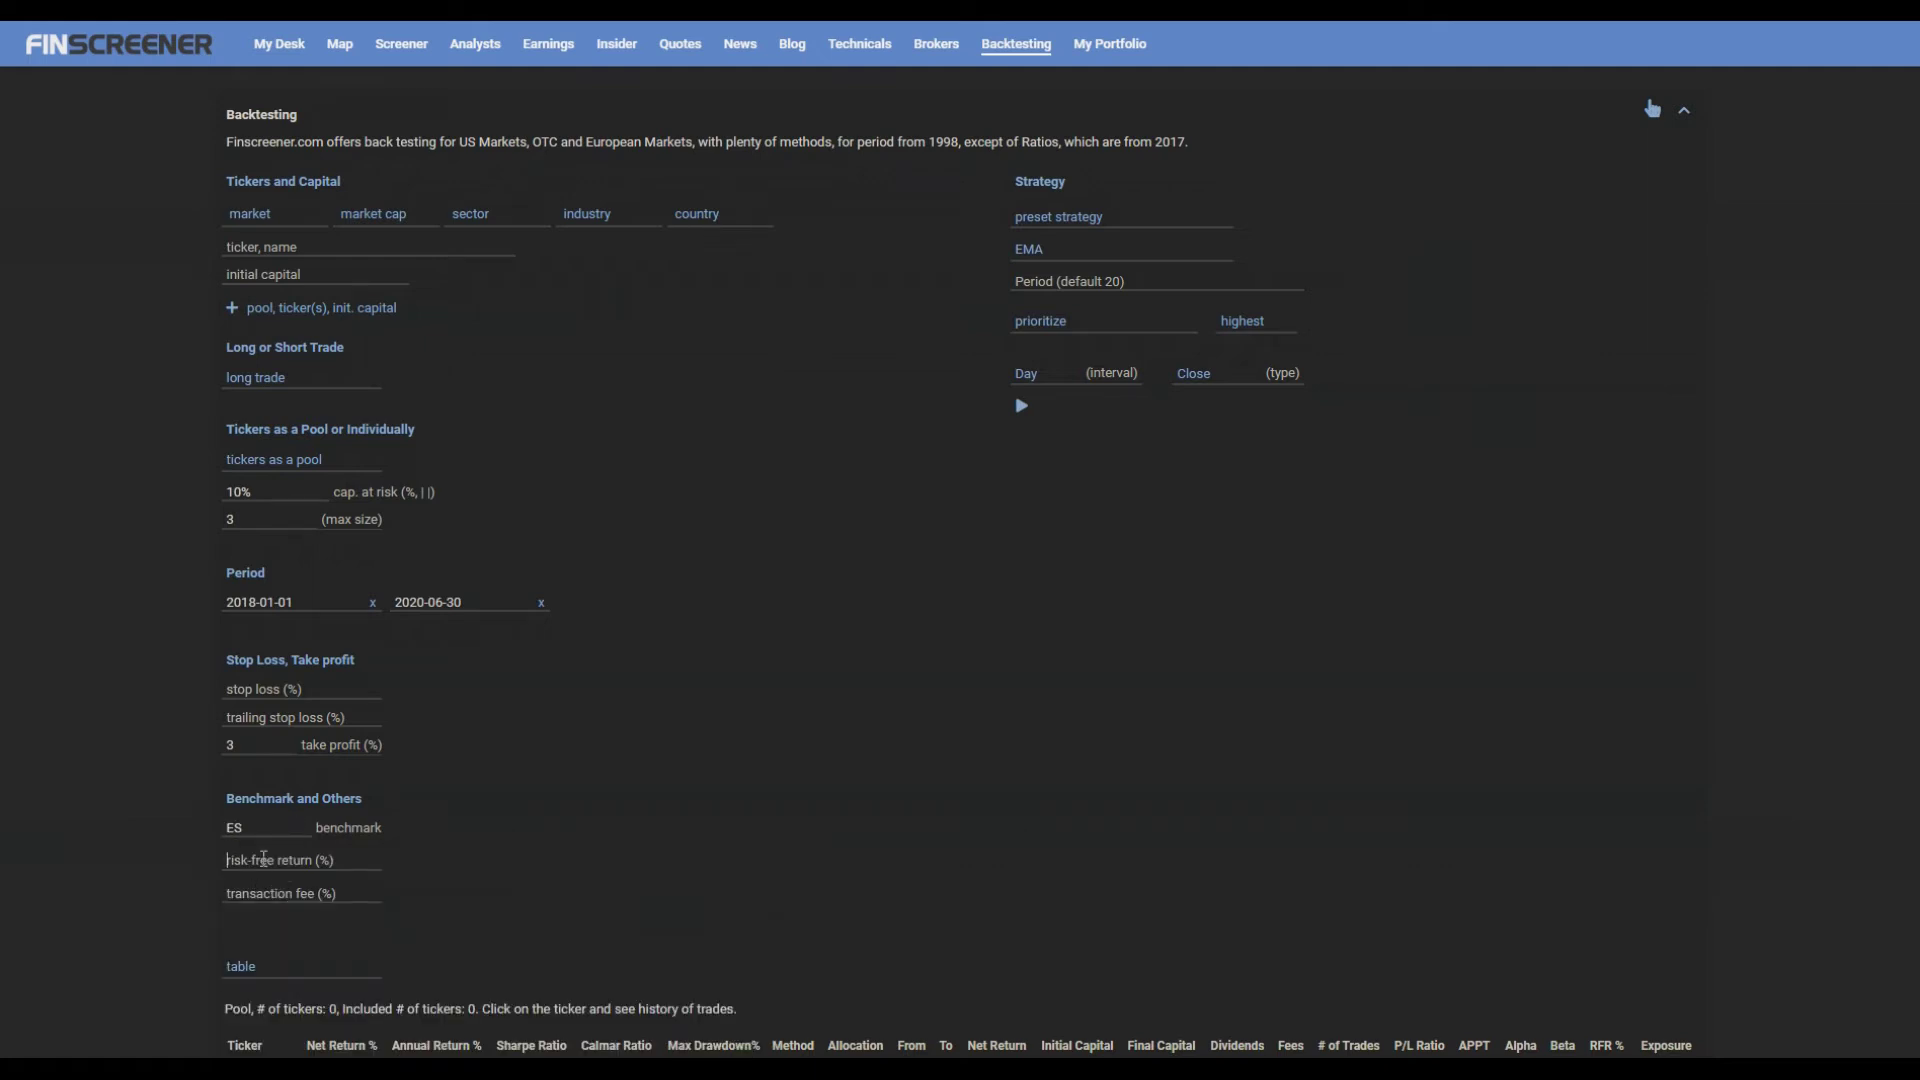
text(2)
click(245, 891)
text(0,5)
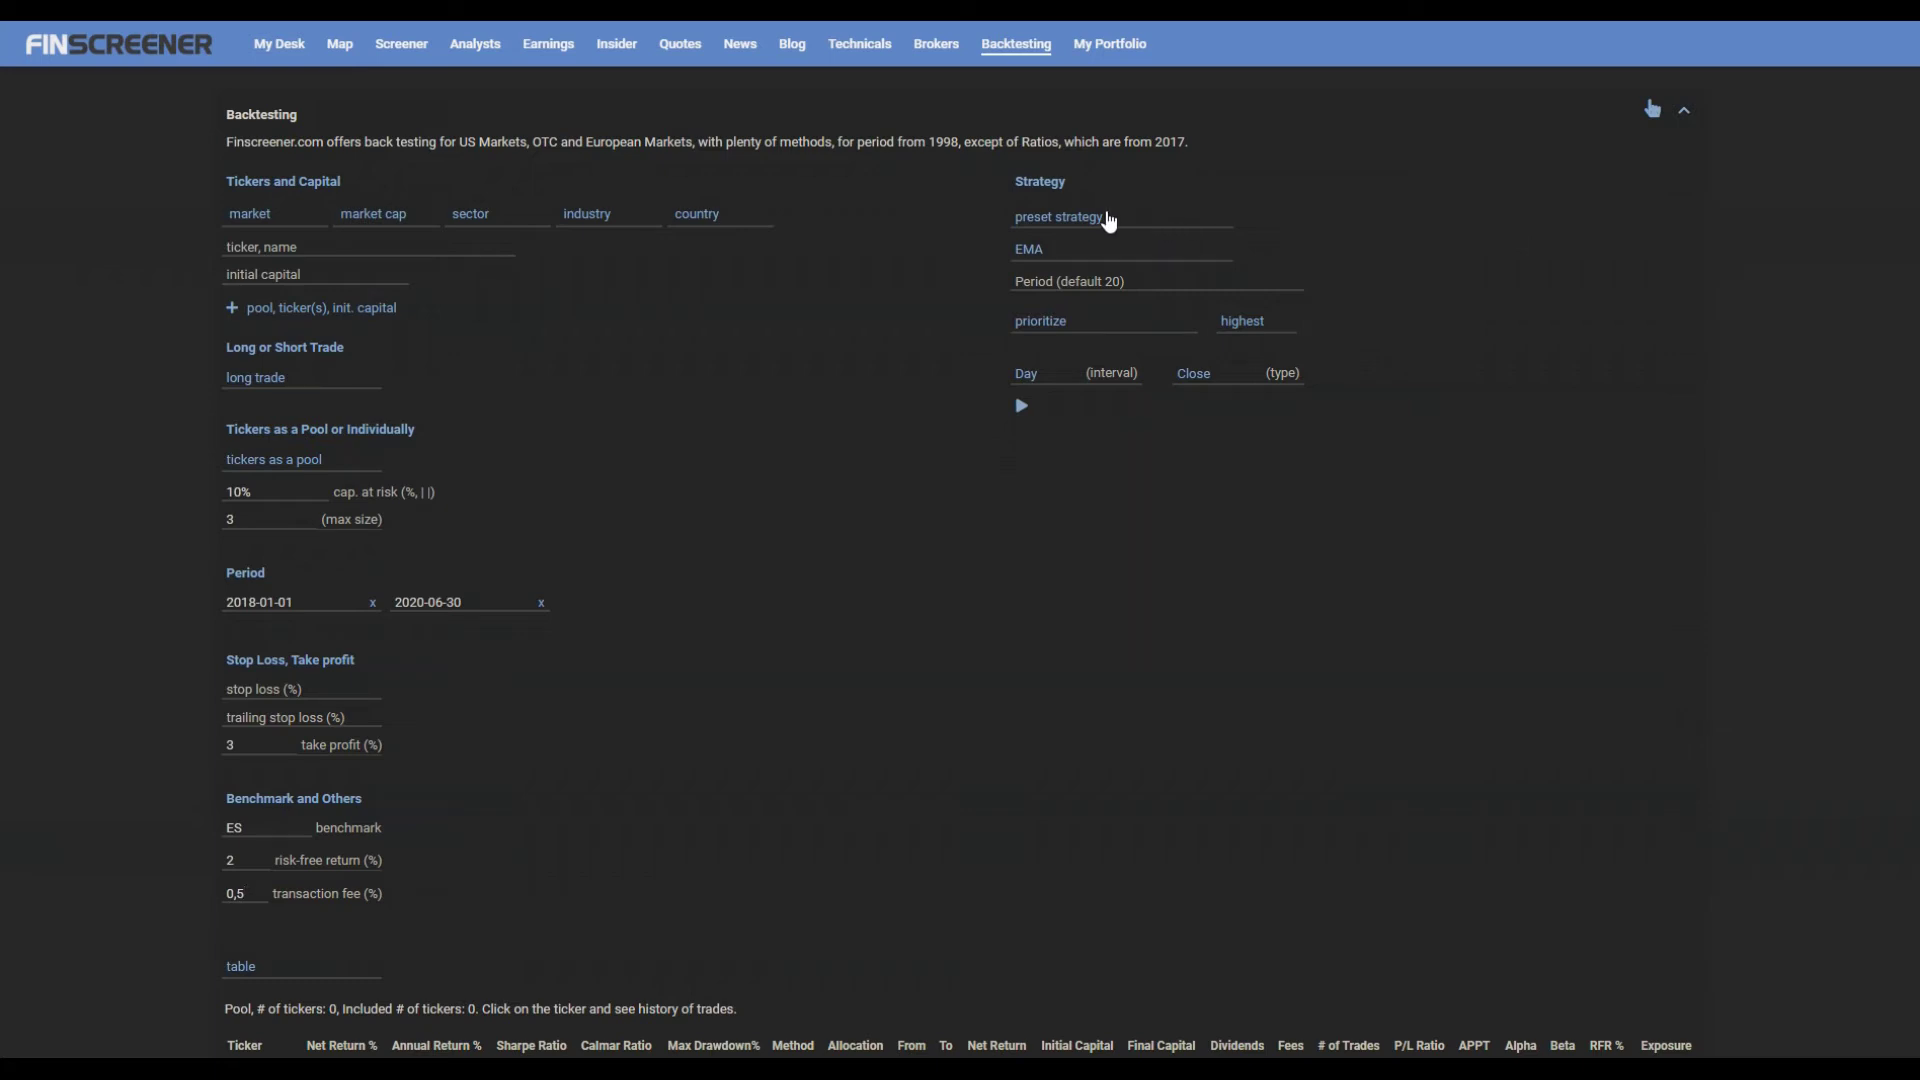
- Try custom strategy, revert to preset, keep EMA and set its period to 20
click(1109, 220)
click(1098, 244)
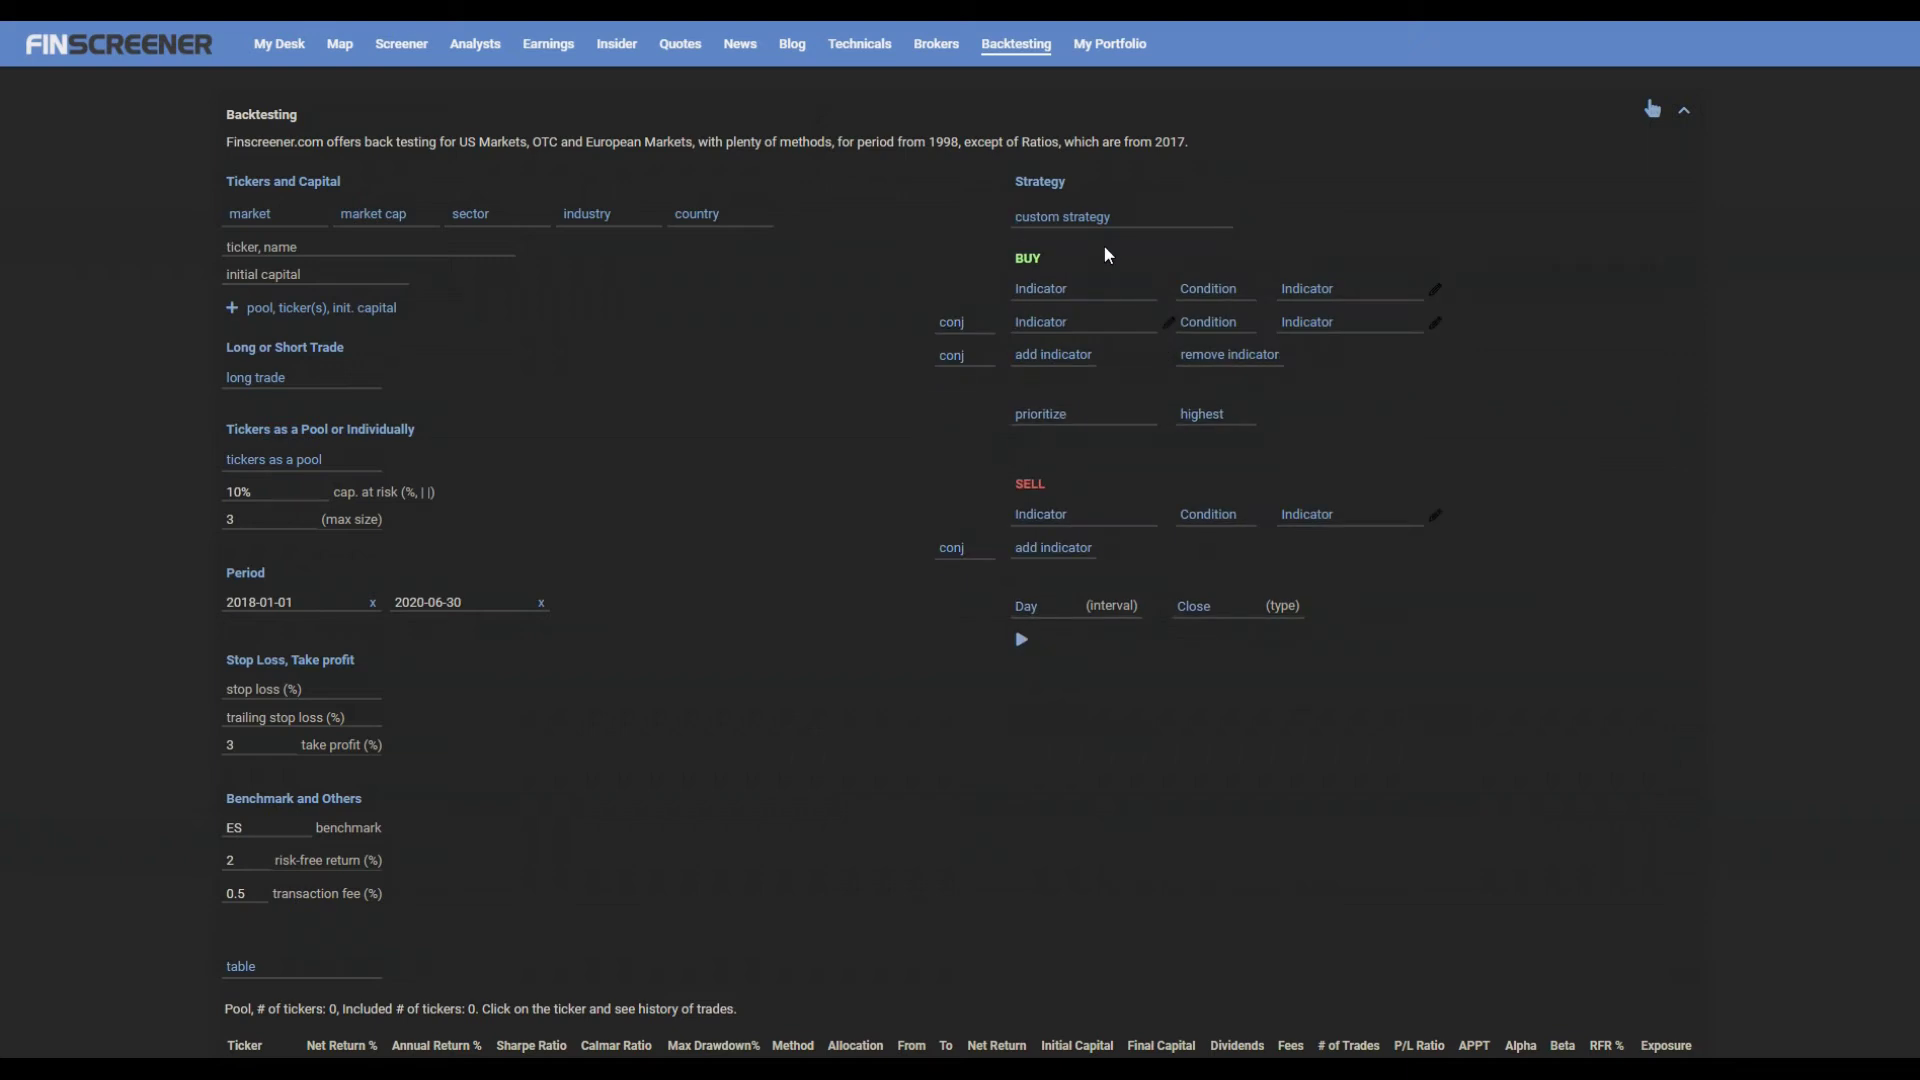
click(1105, 227)
click(1108, 239)
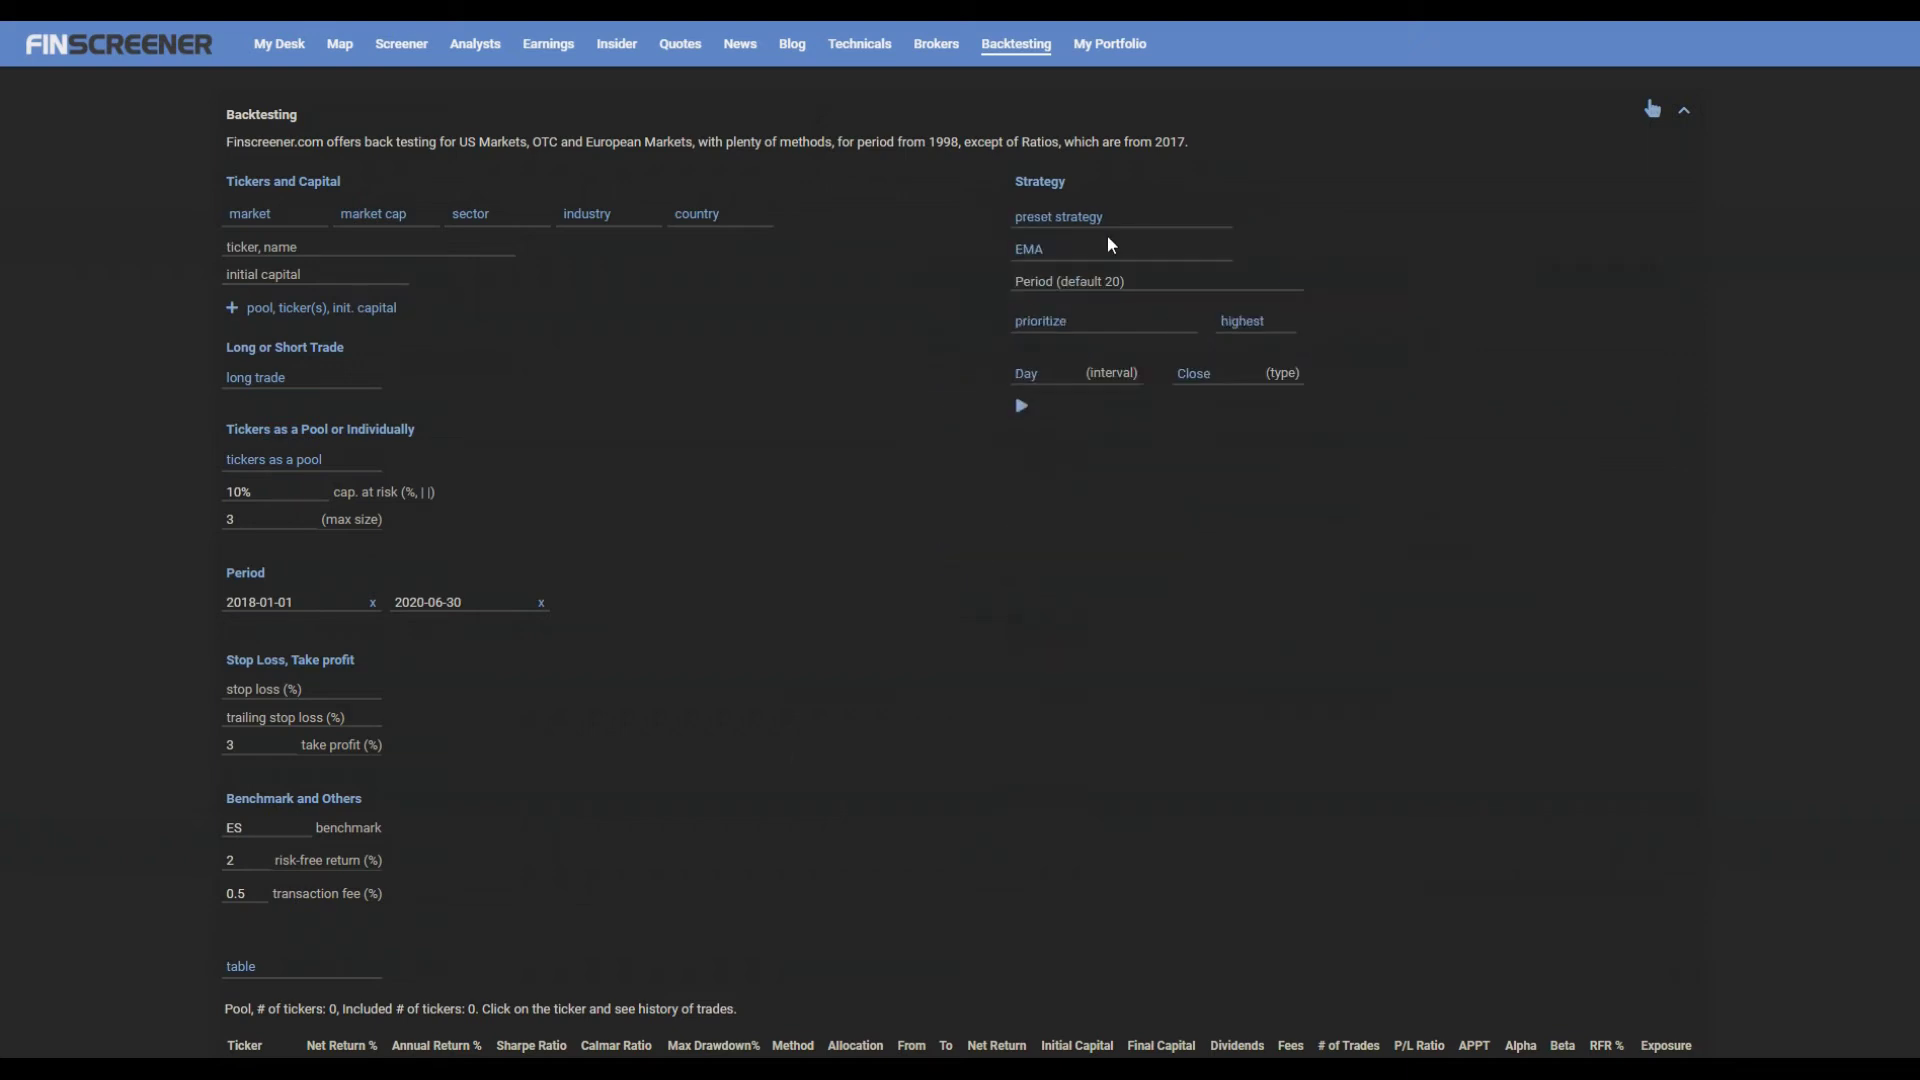
click(1052, 262)
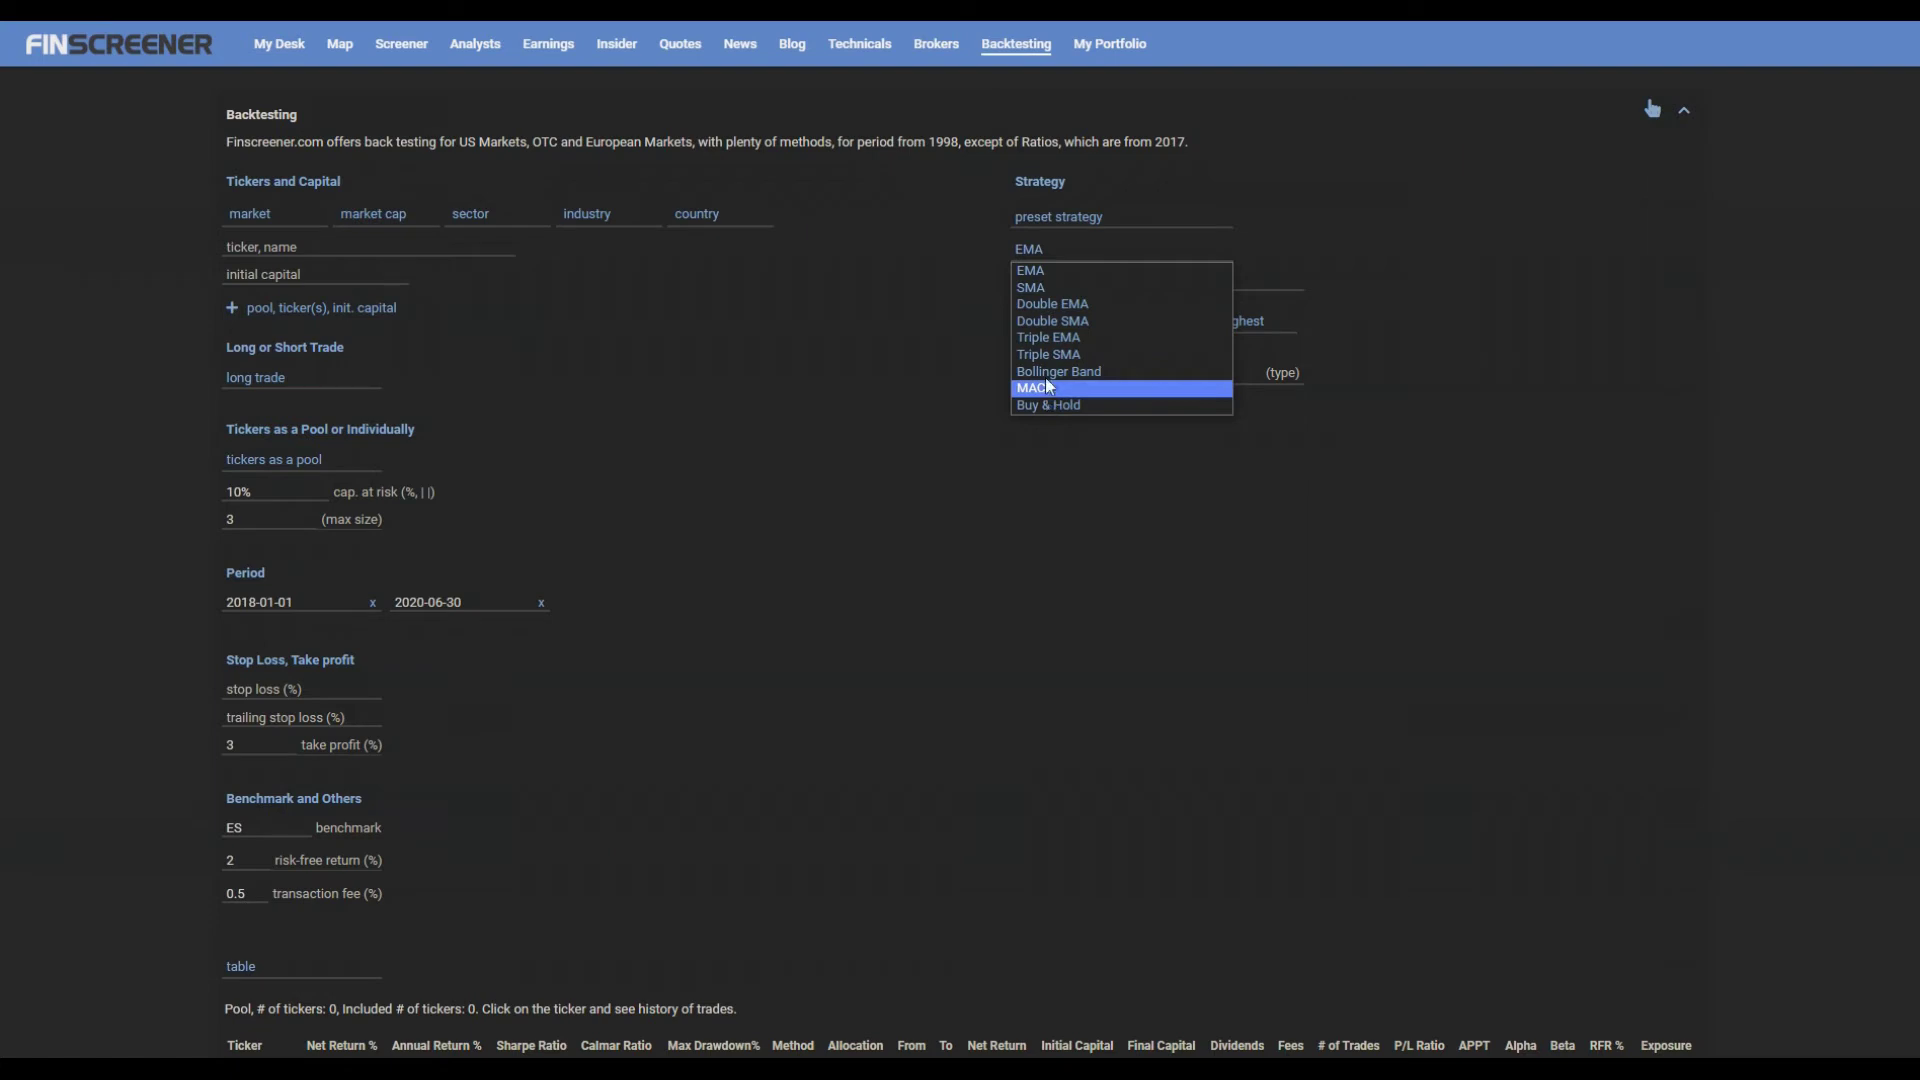
click(1042, 272)
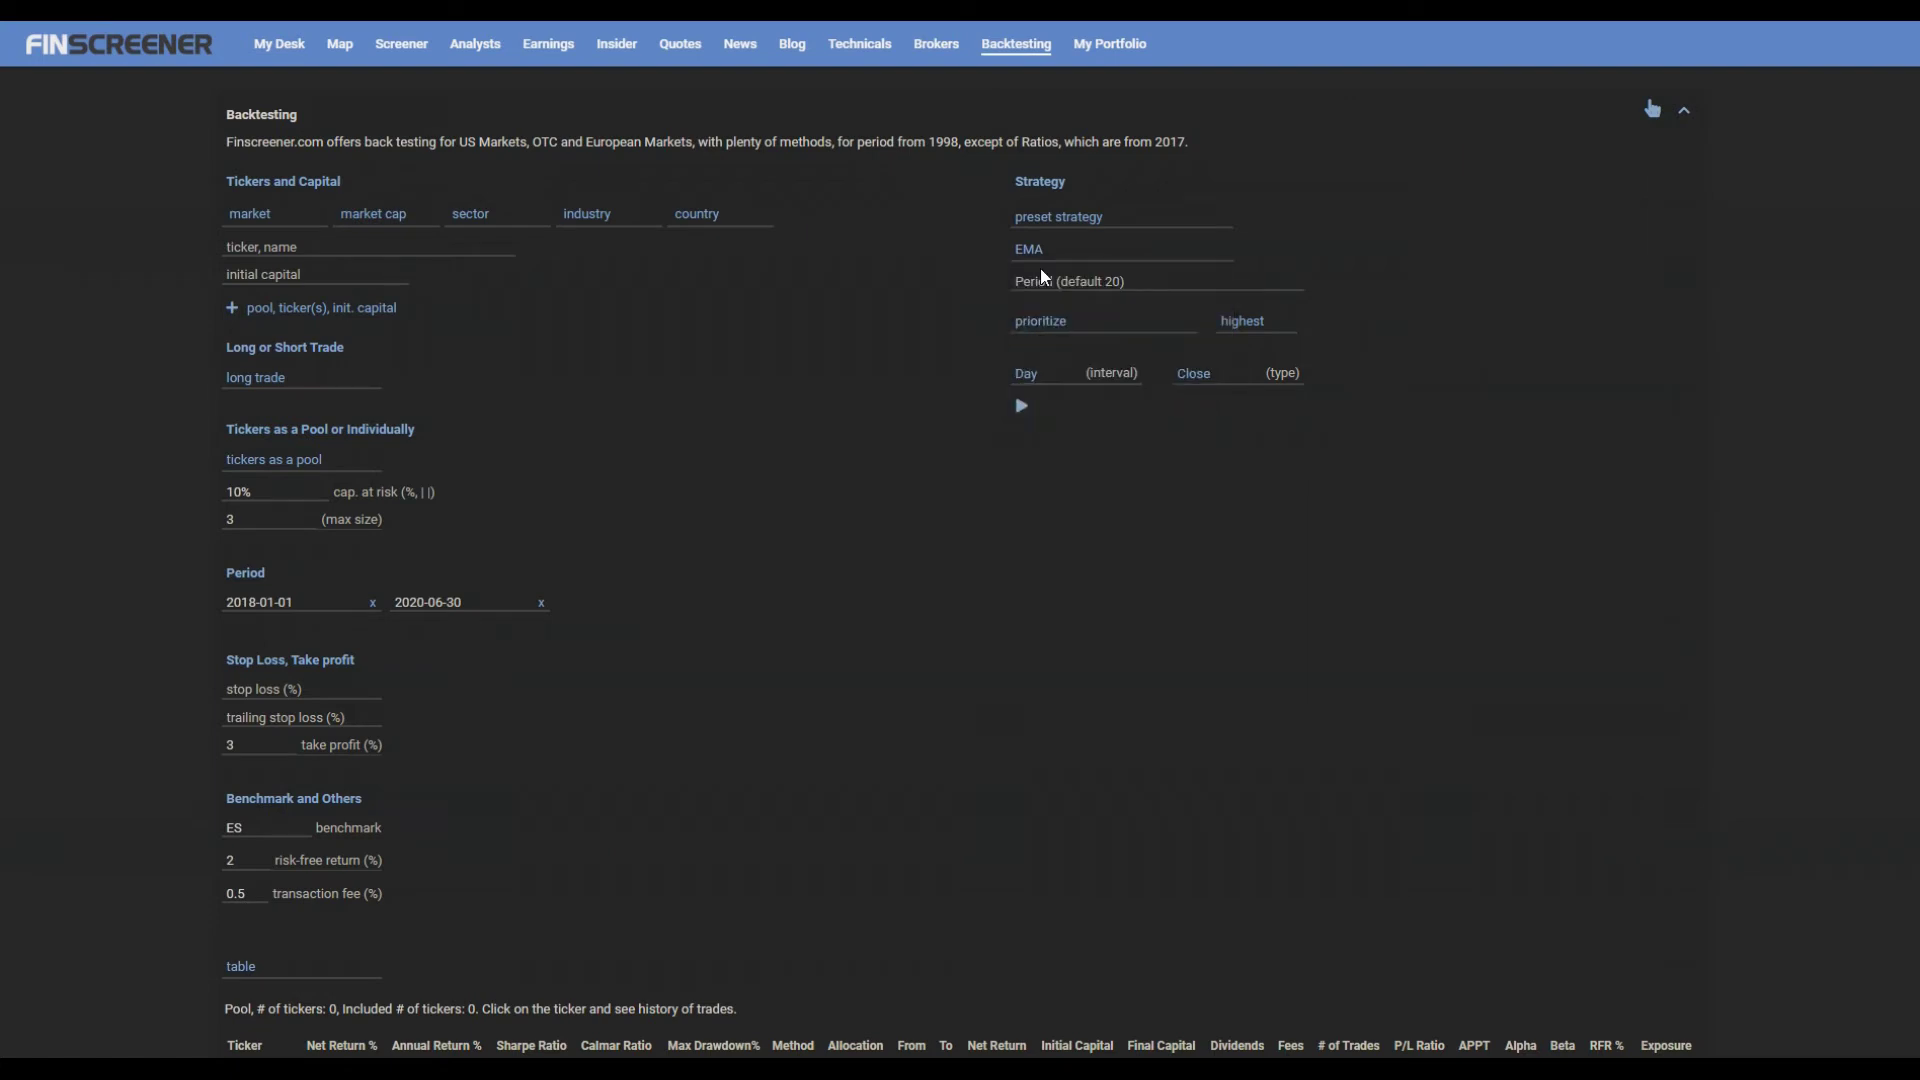
text(20)
- Keep highest-value prioritization and Close price type, then run the EMA(20) backtest
click(1076, 328)
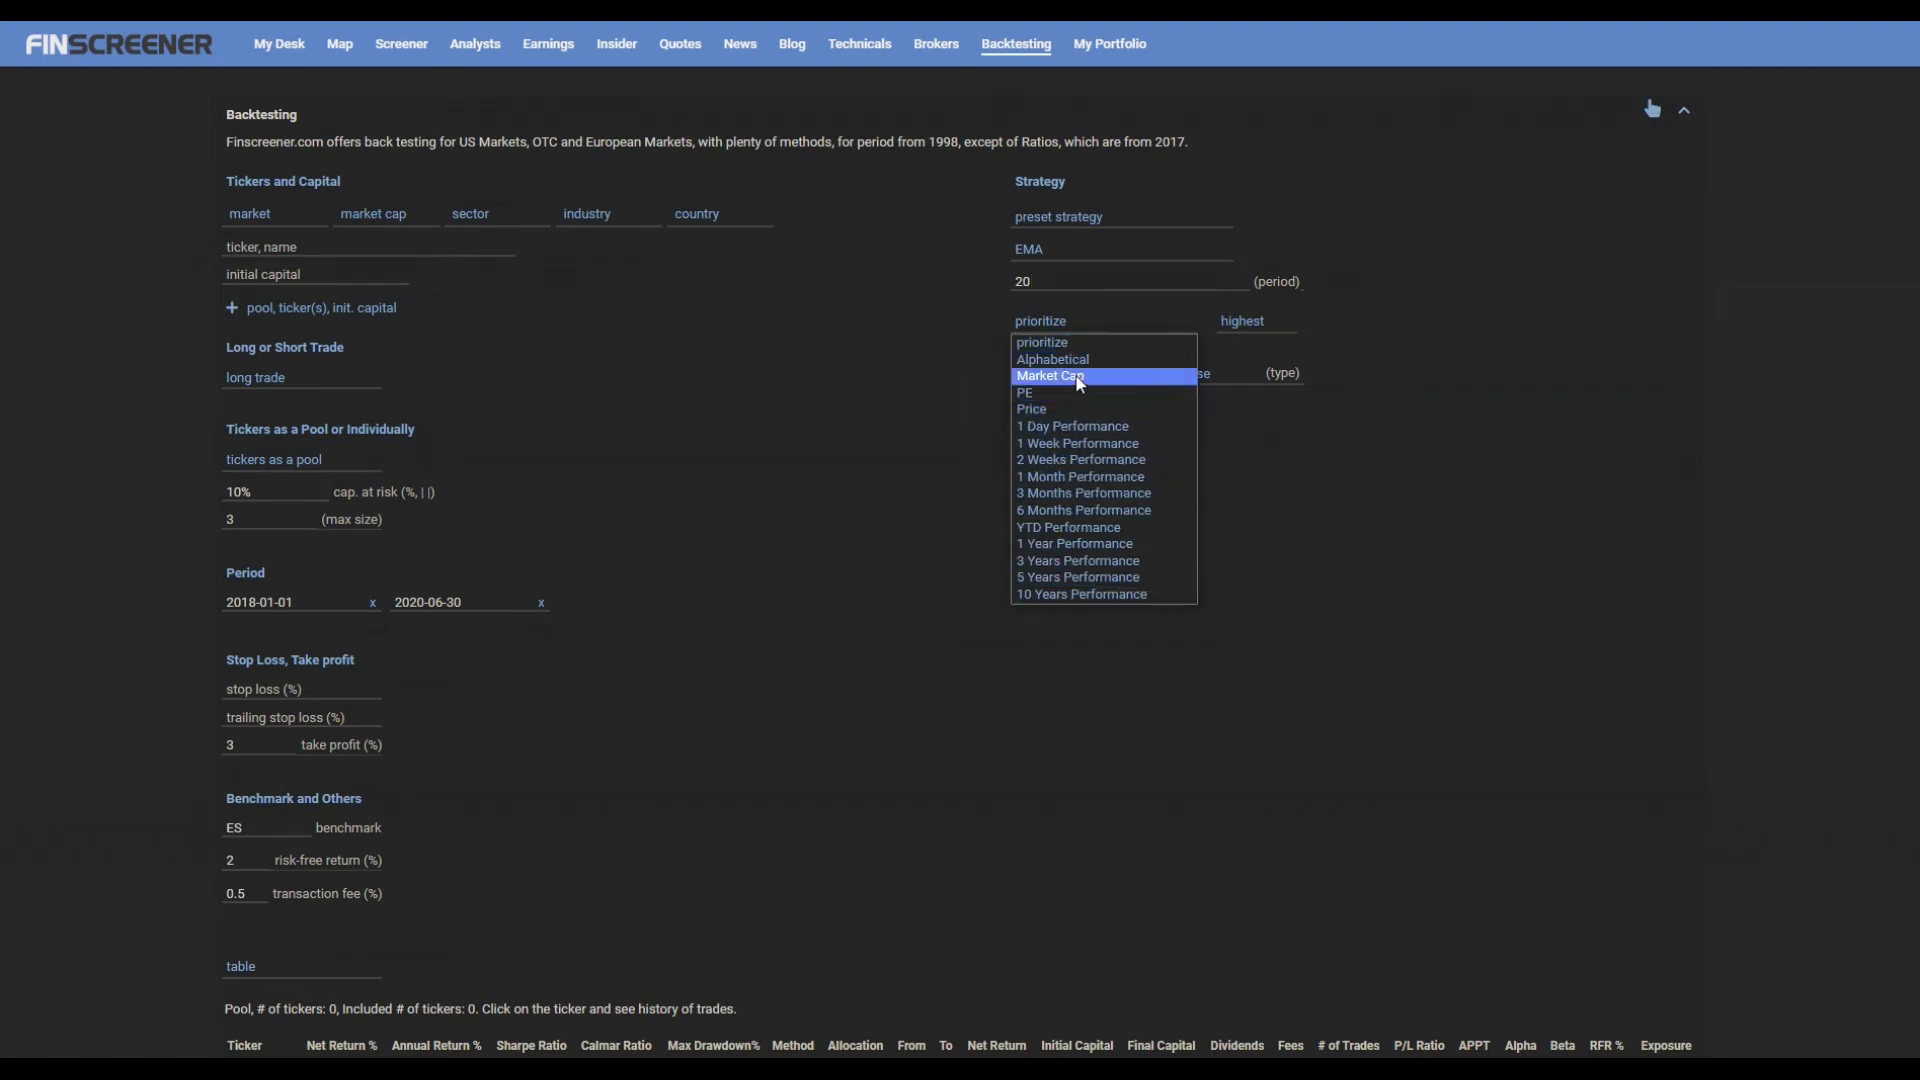
click(1077, 346)
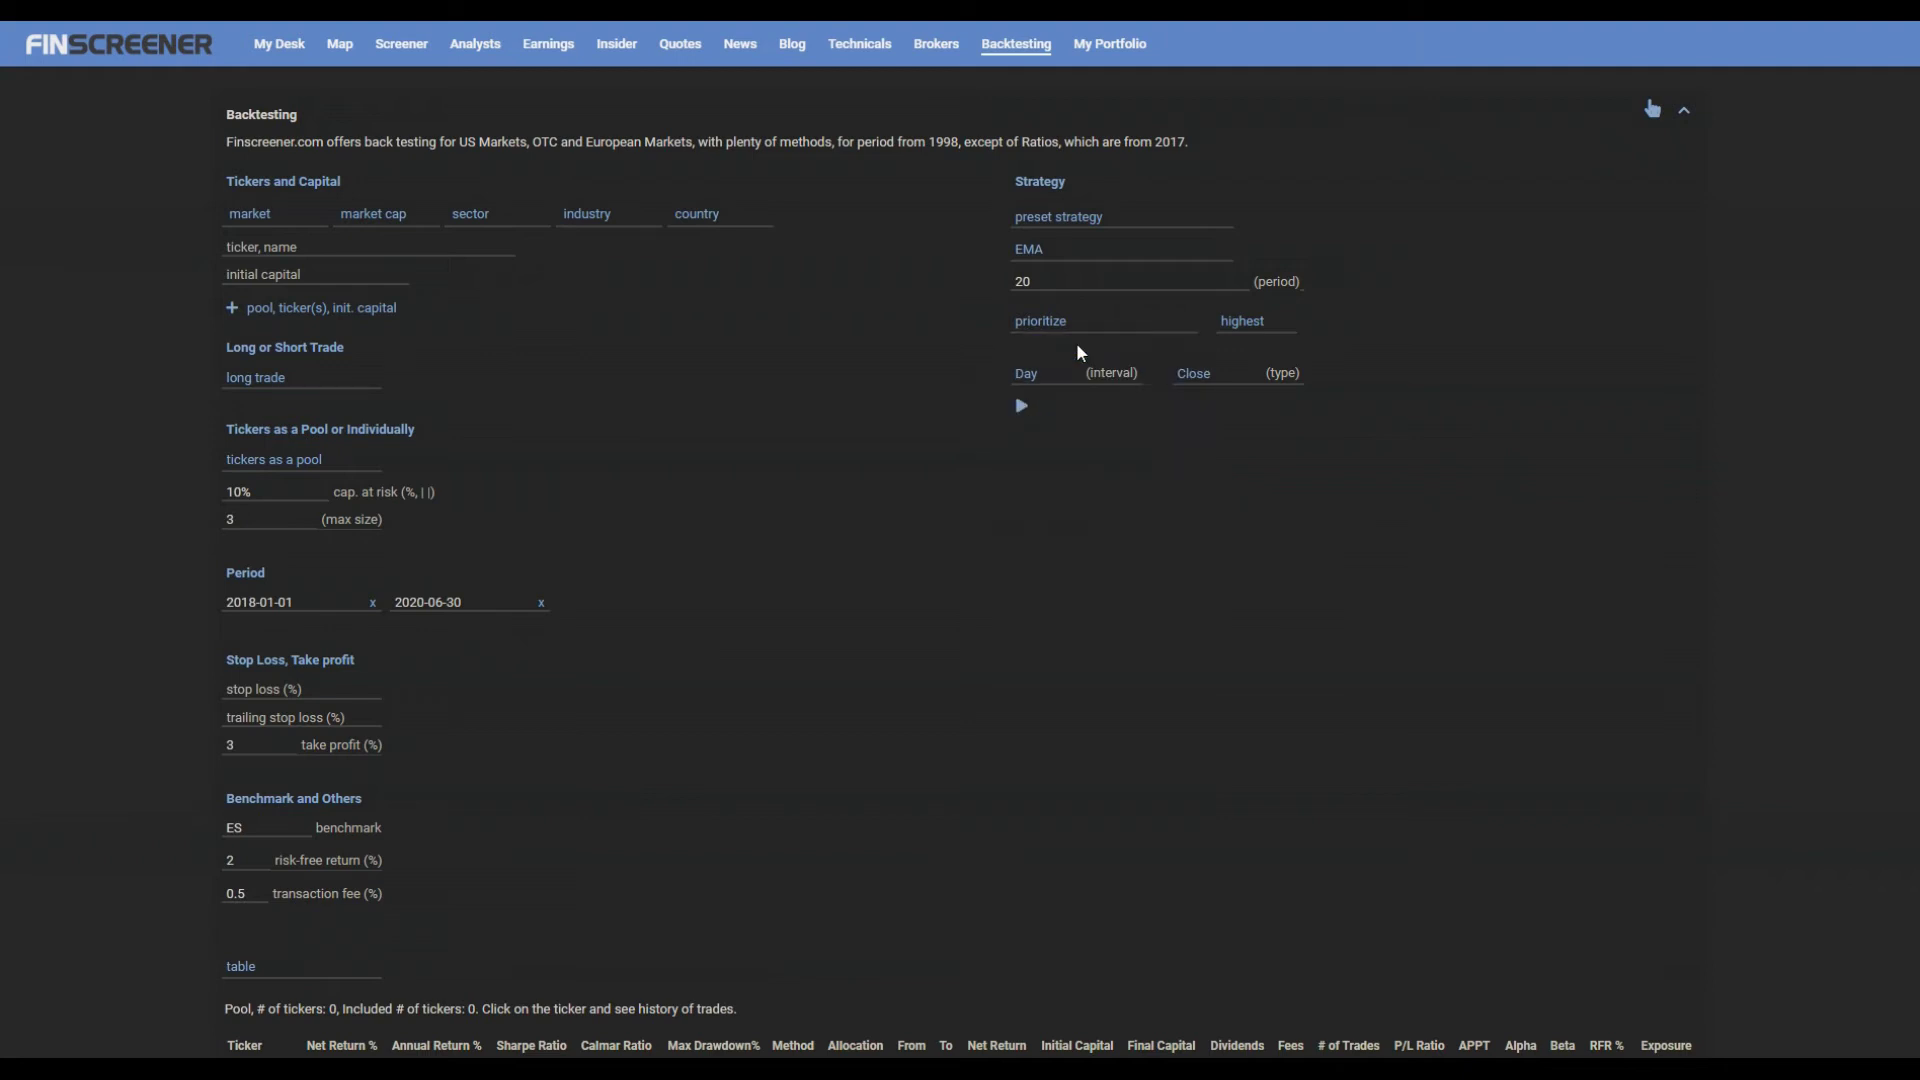
click(1246, 341)
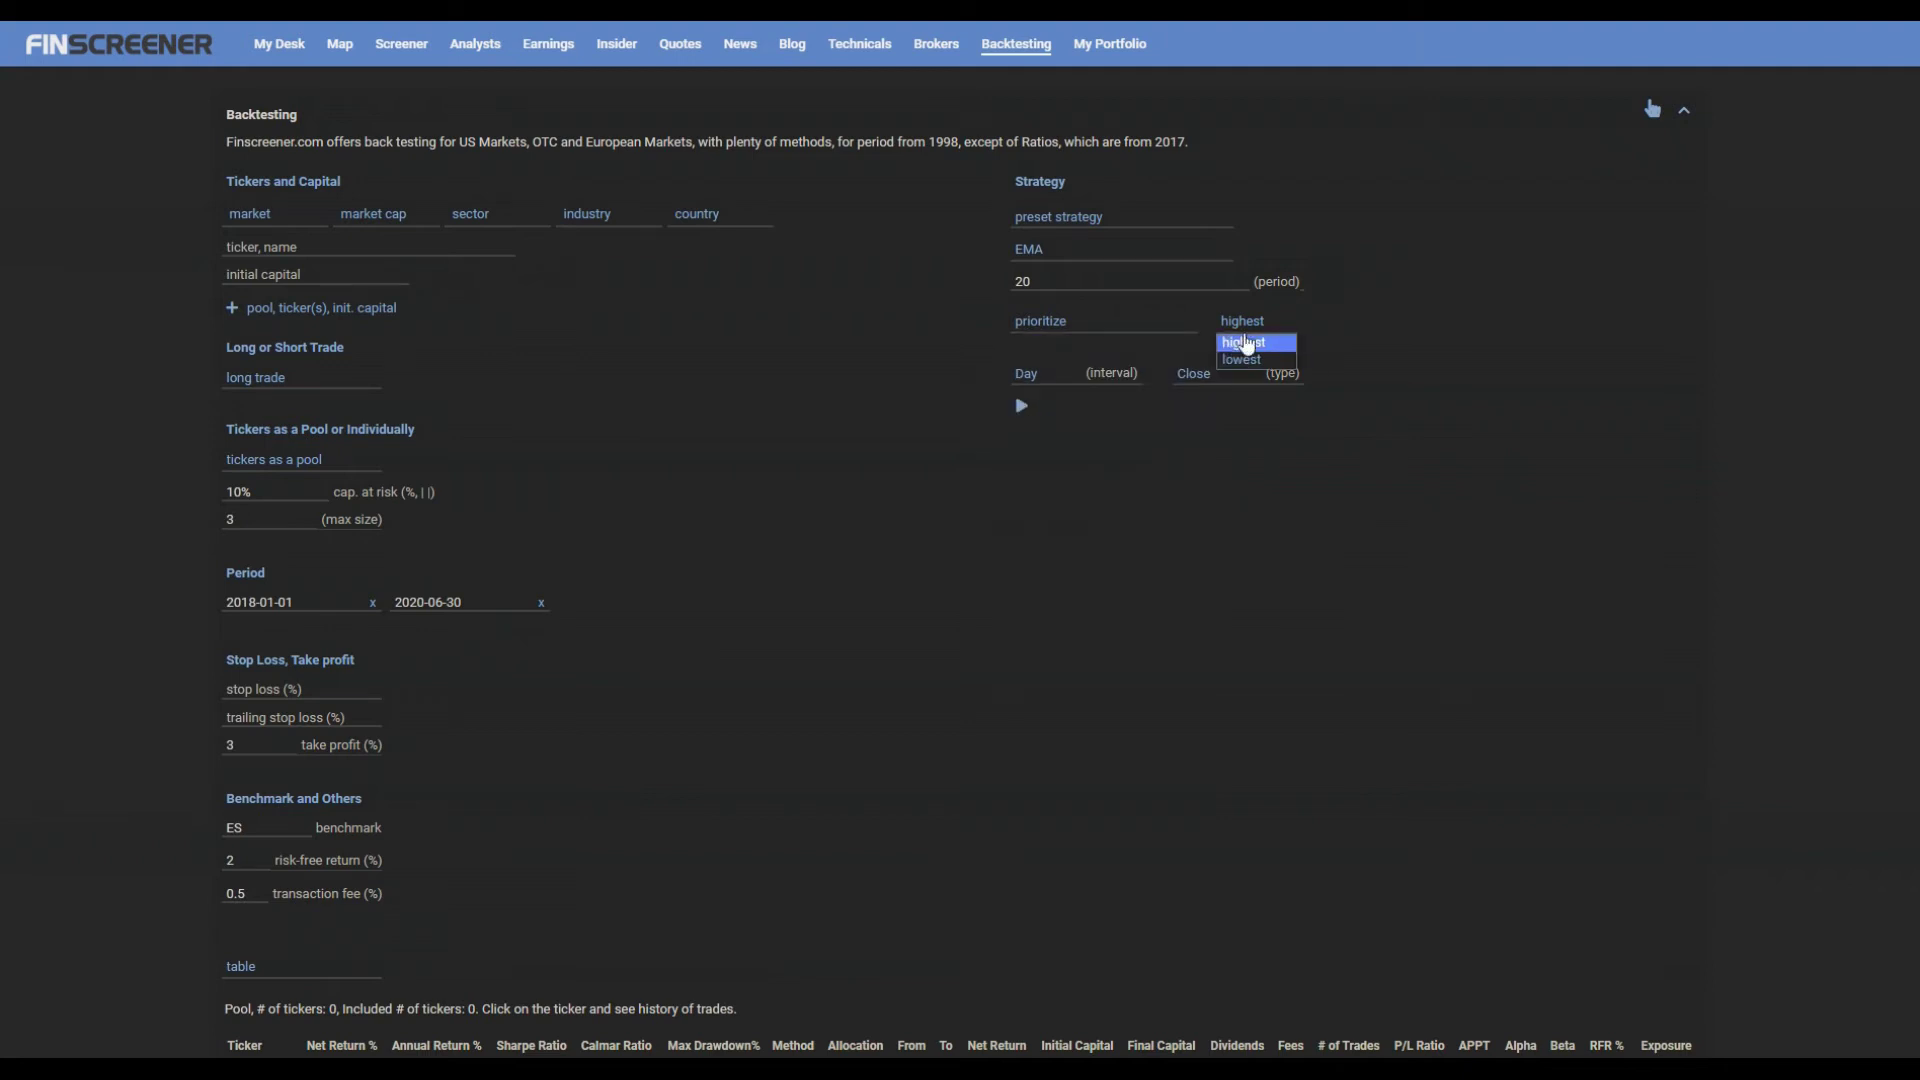
click(1246, 343)
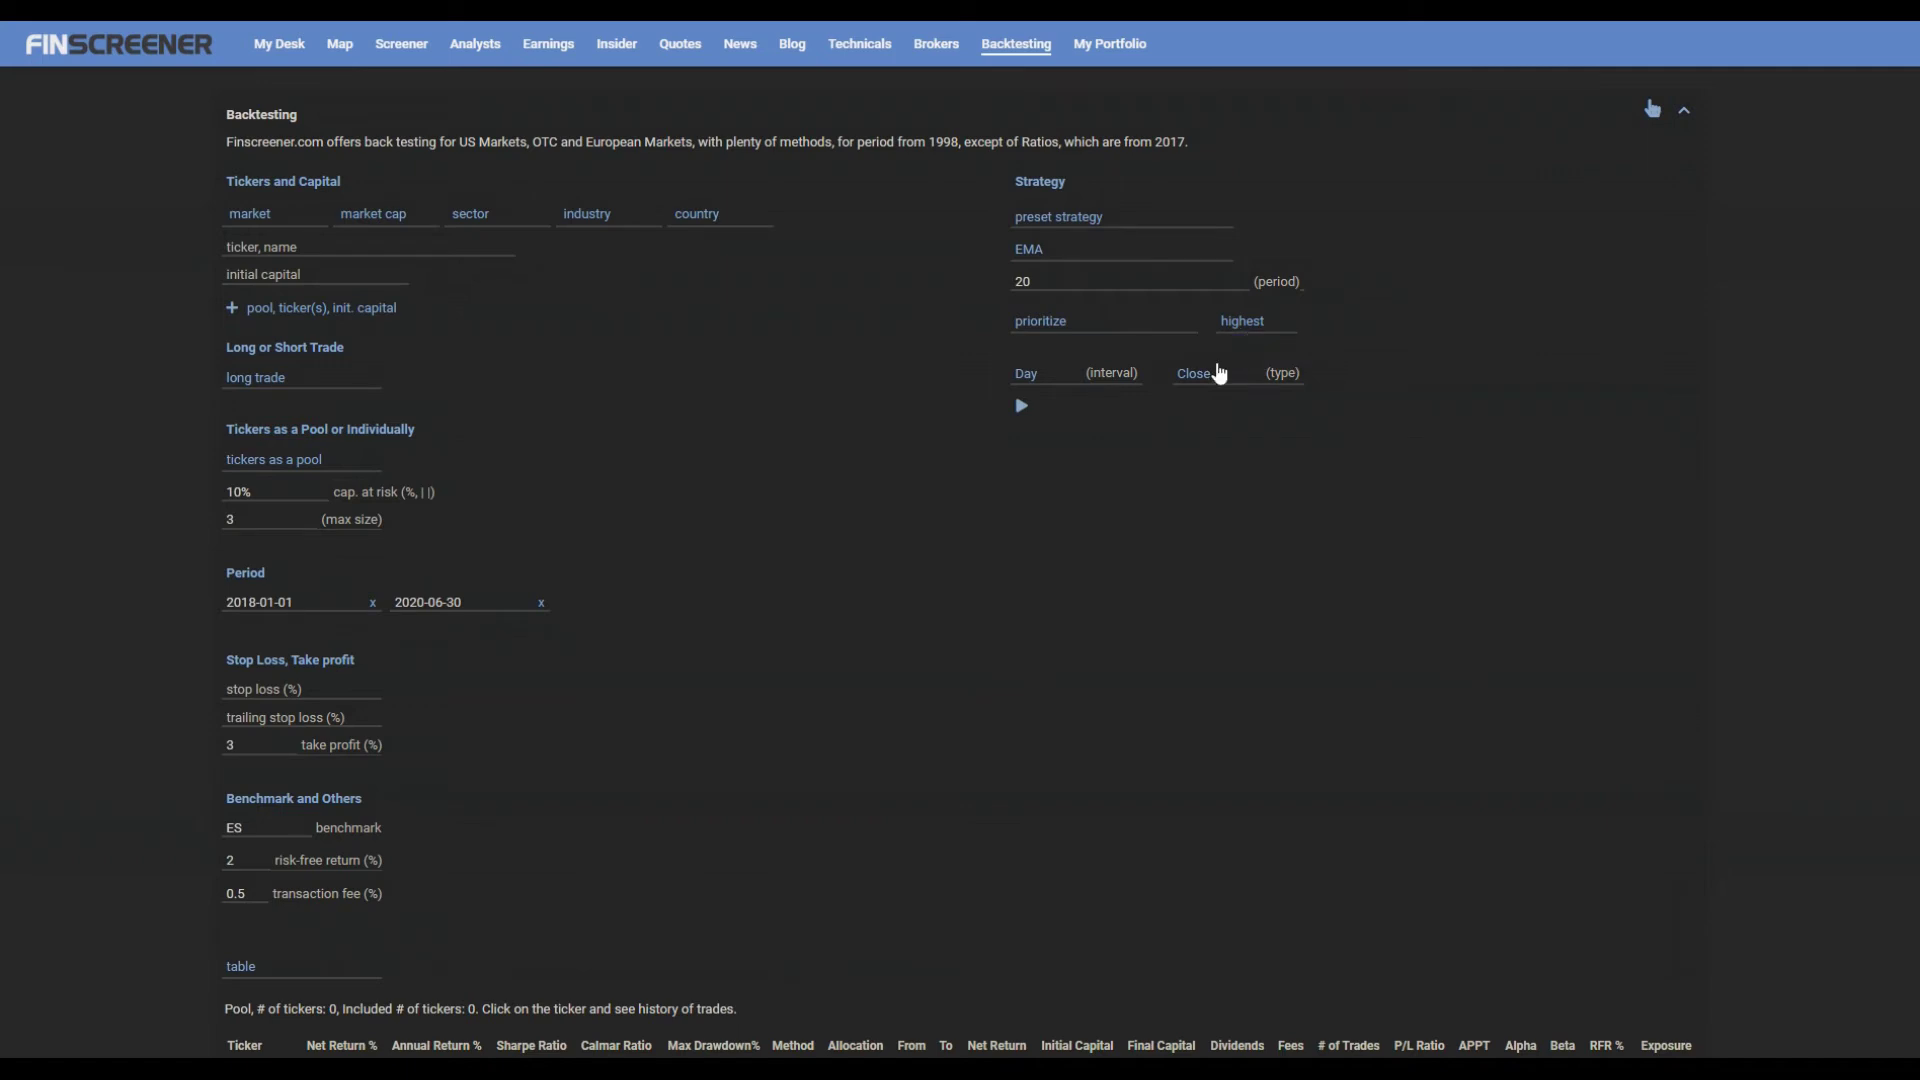
click(1216, 375)
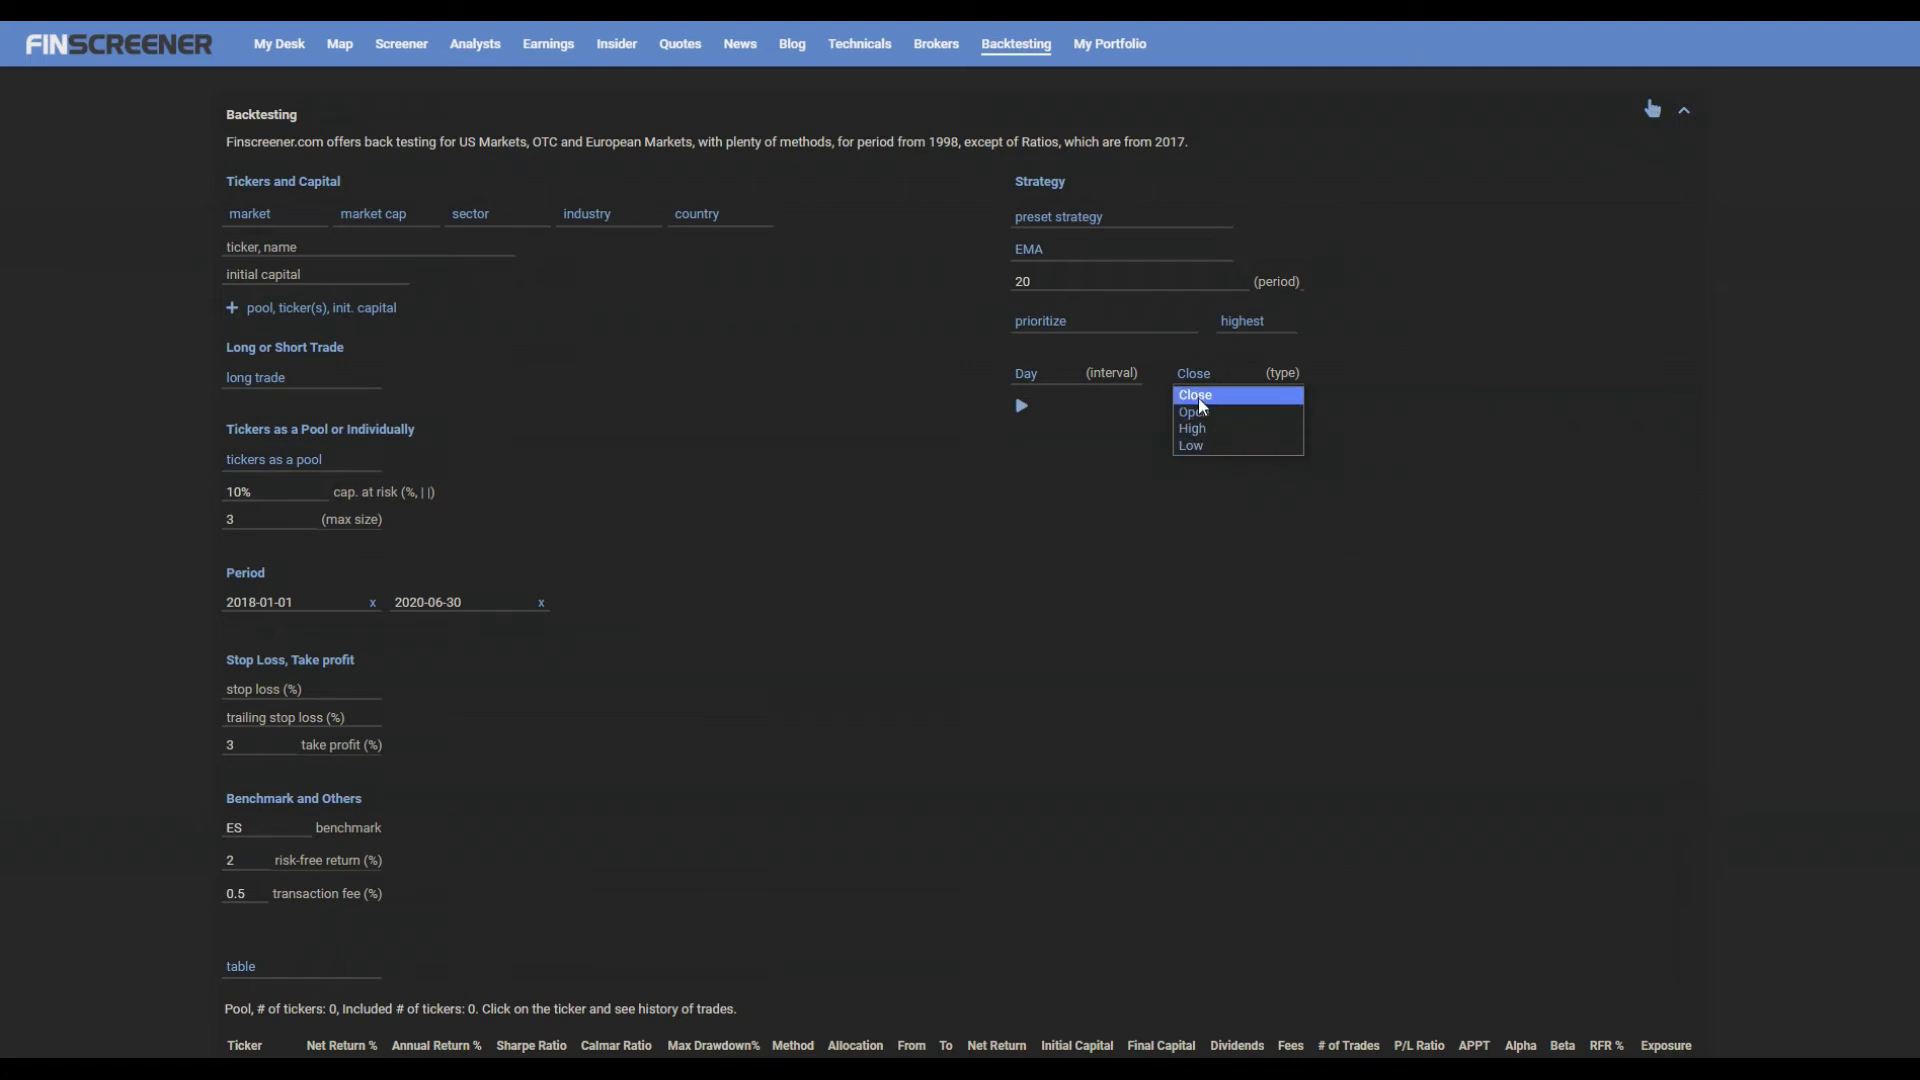
click(1200, 396)
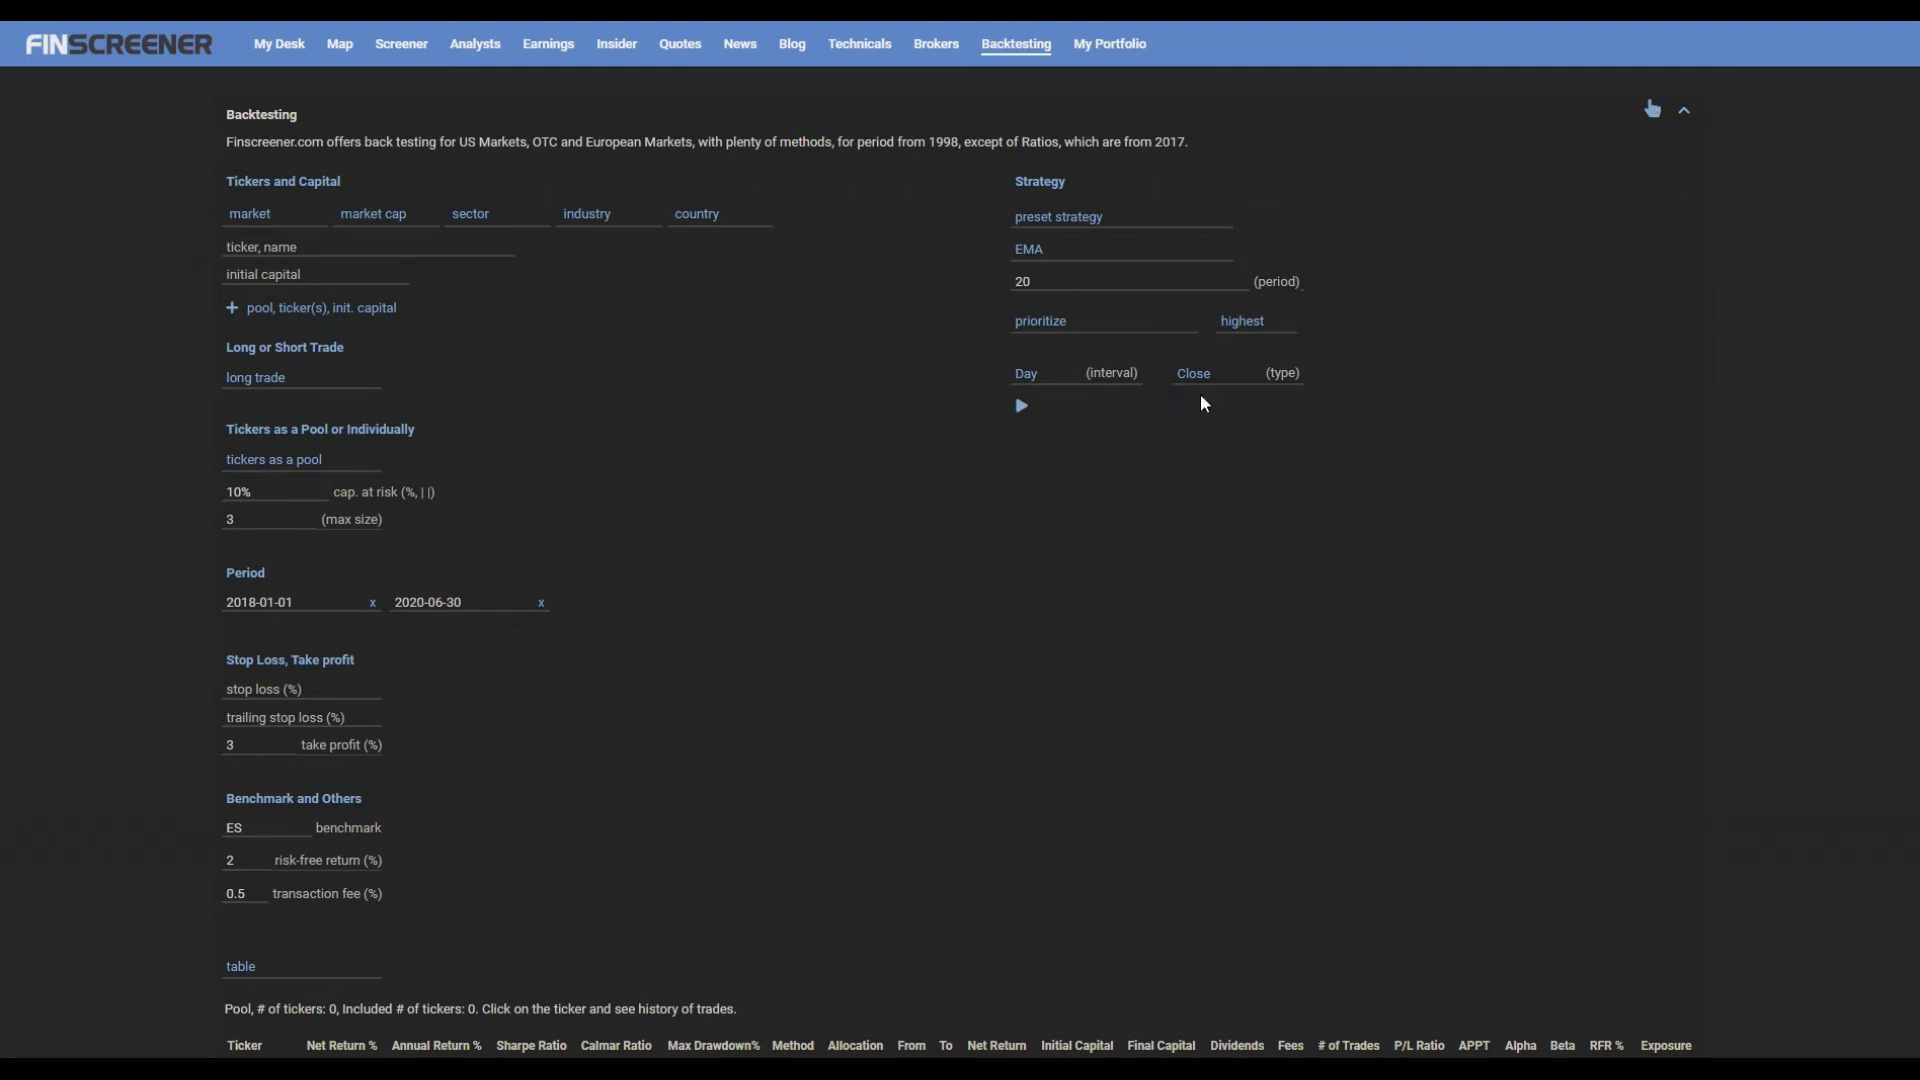
click(1022, 406)
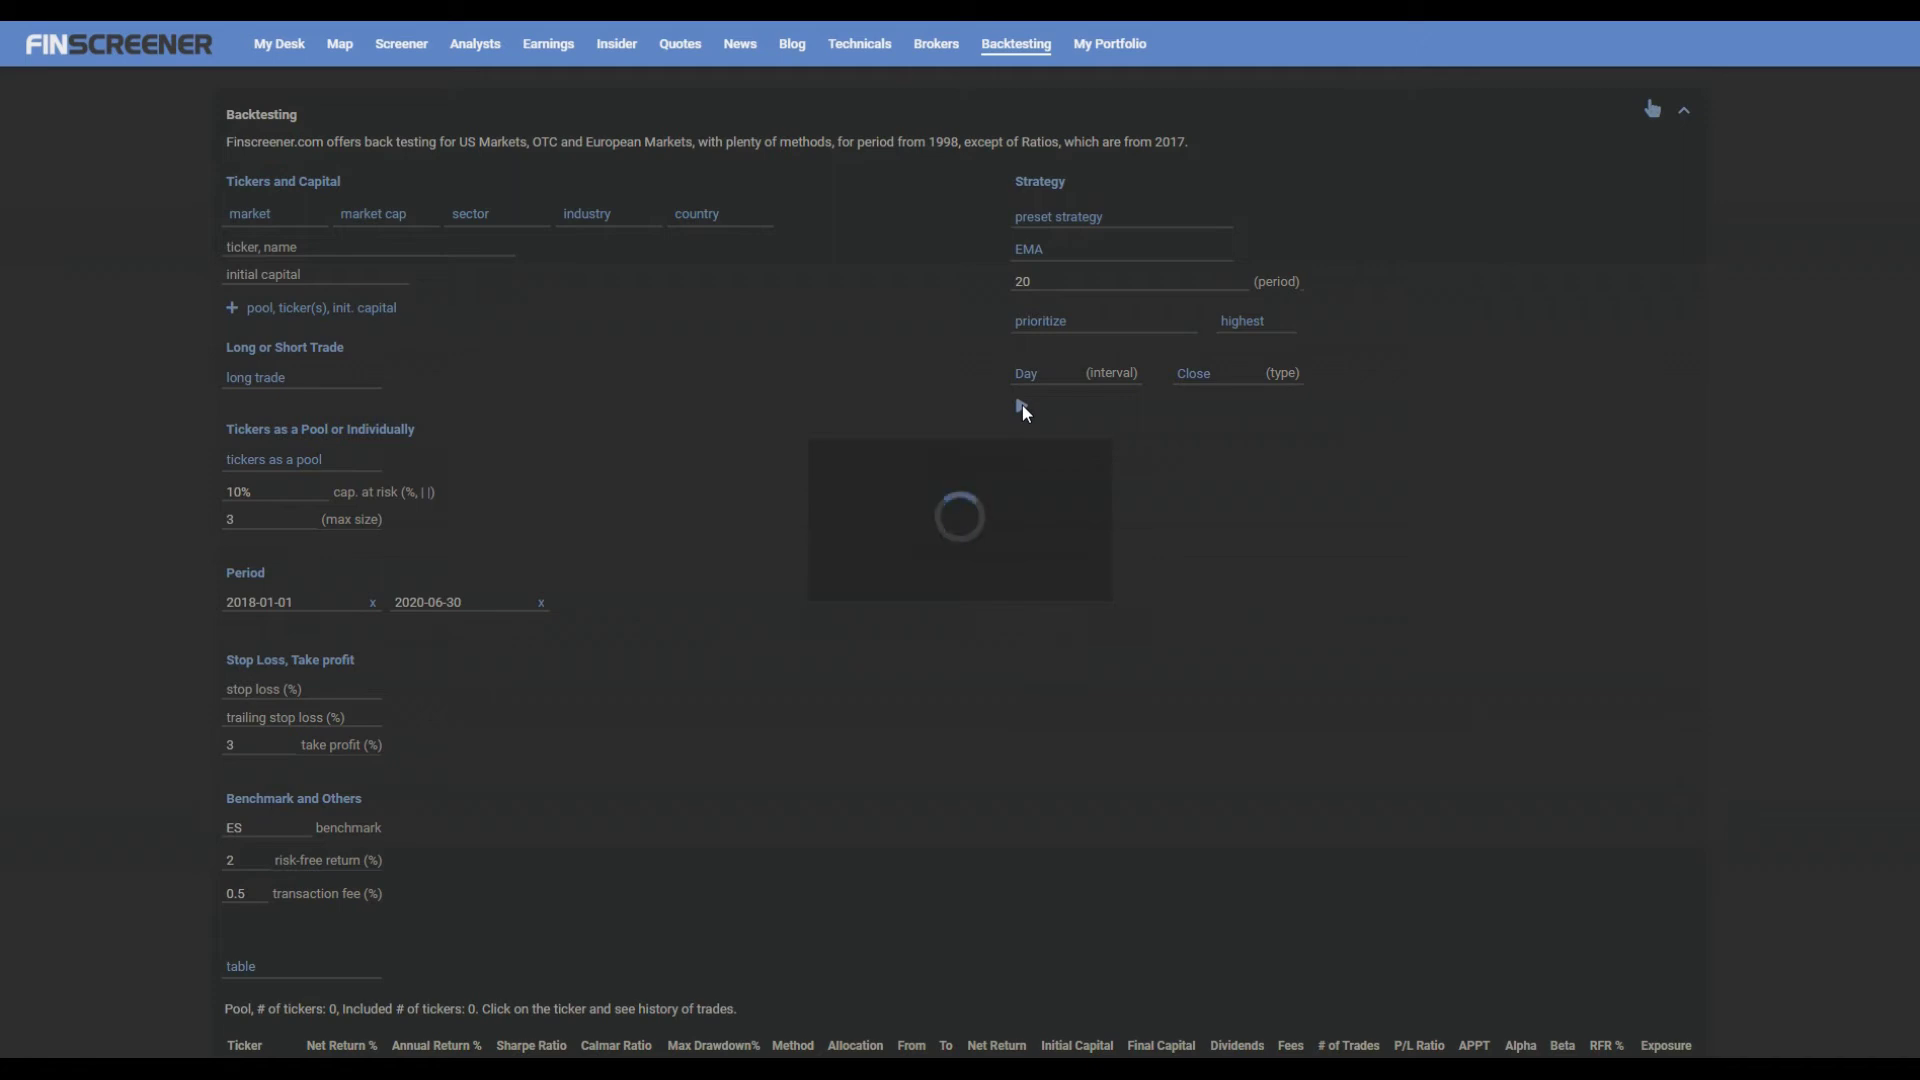
- Keep the loaded seven-ticker EMA(20) results displayed as a table
scroll(800, 585, down, 3)
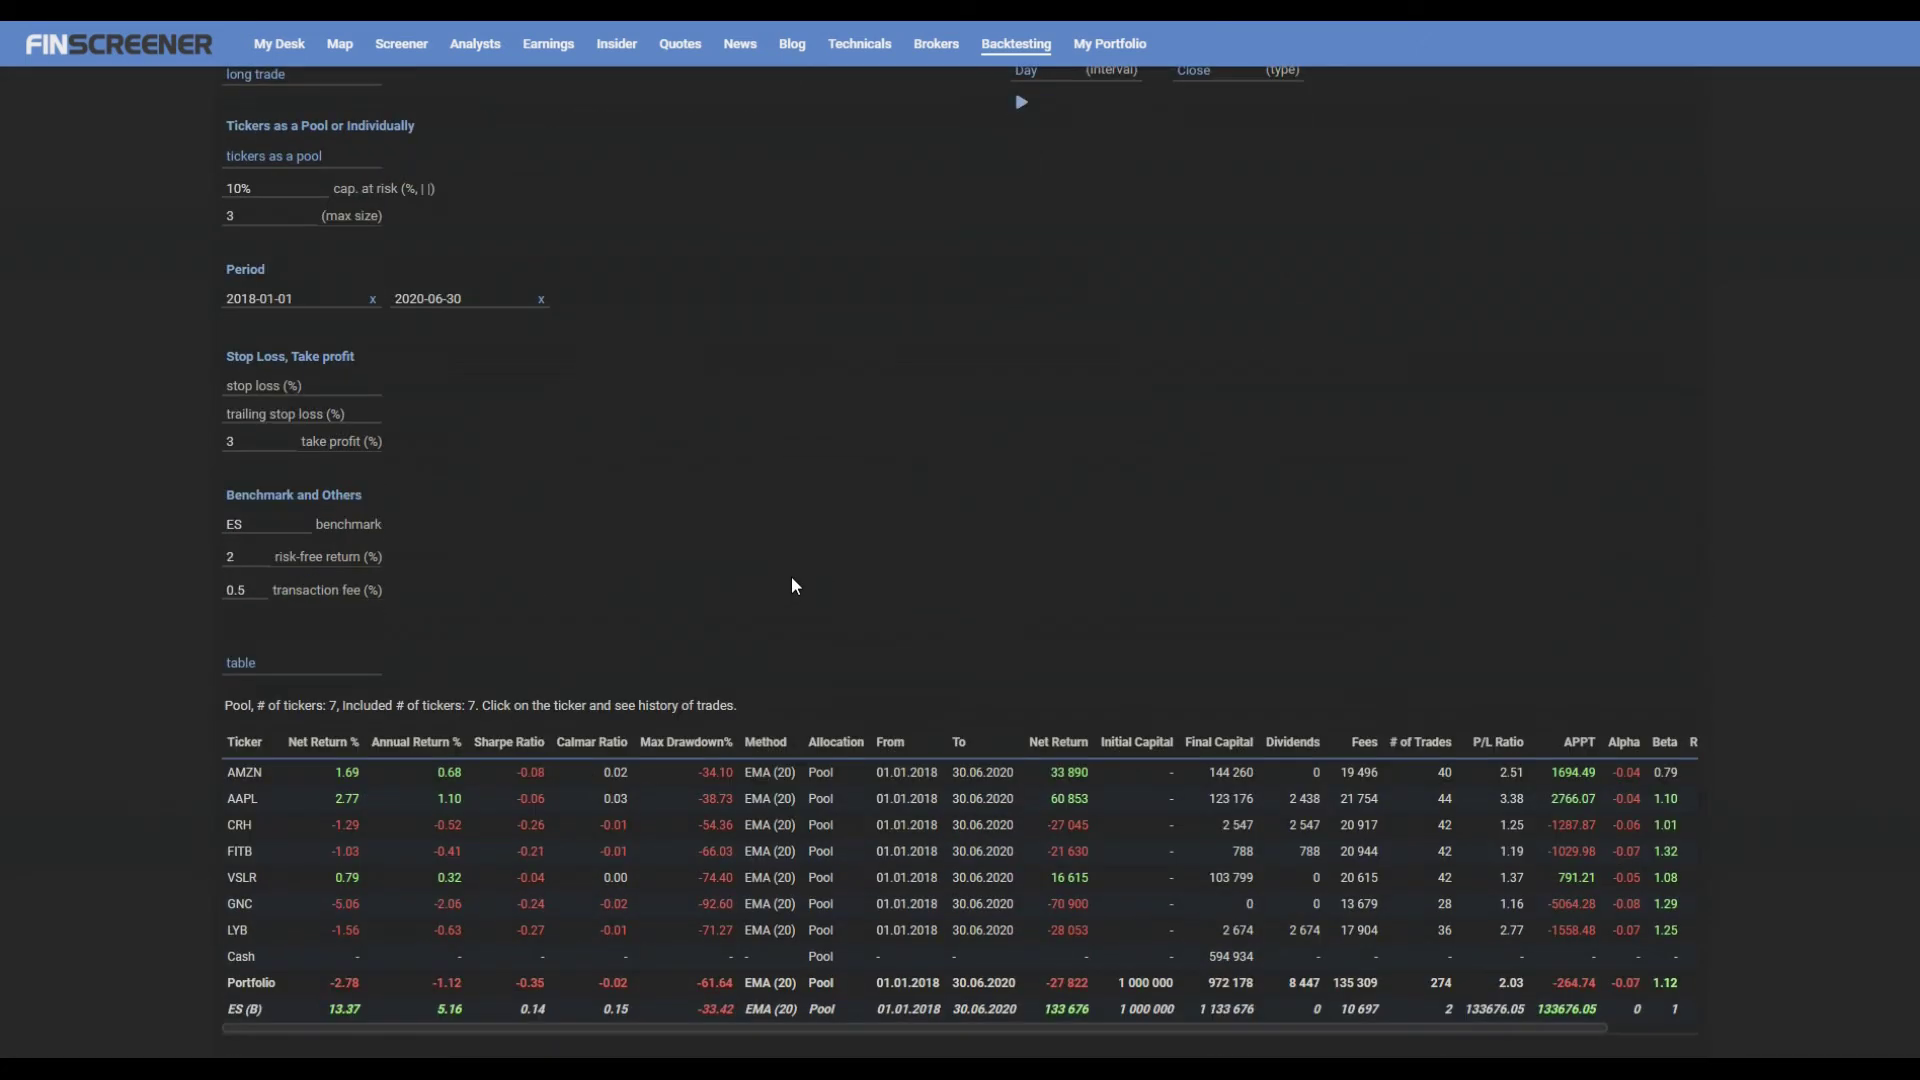
click(314, 666)
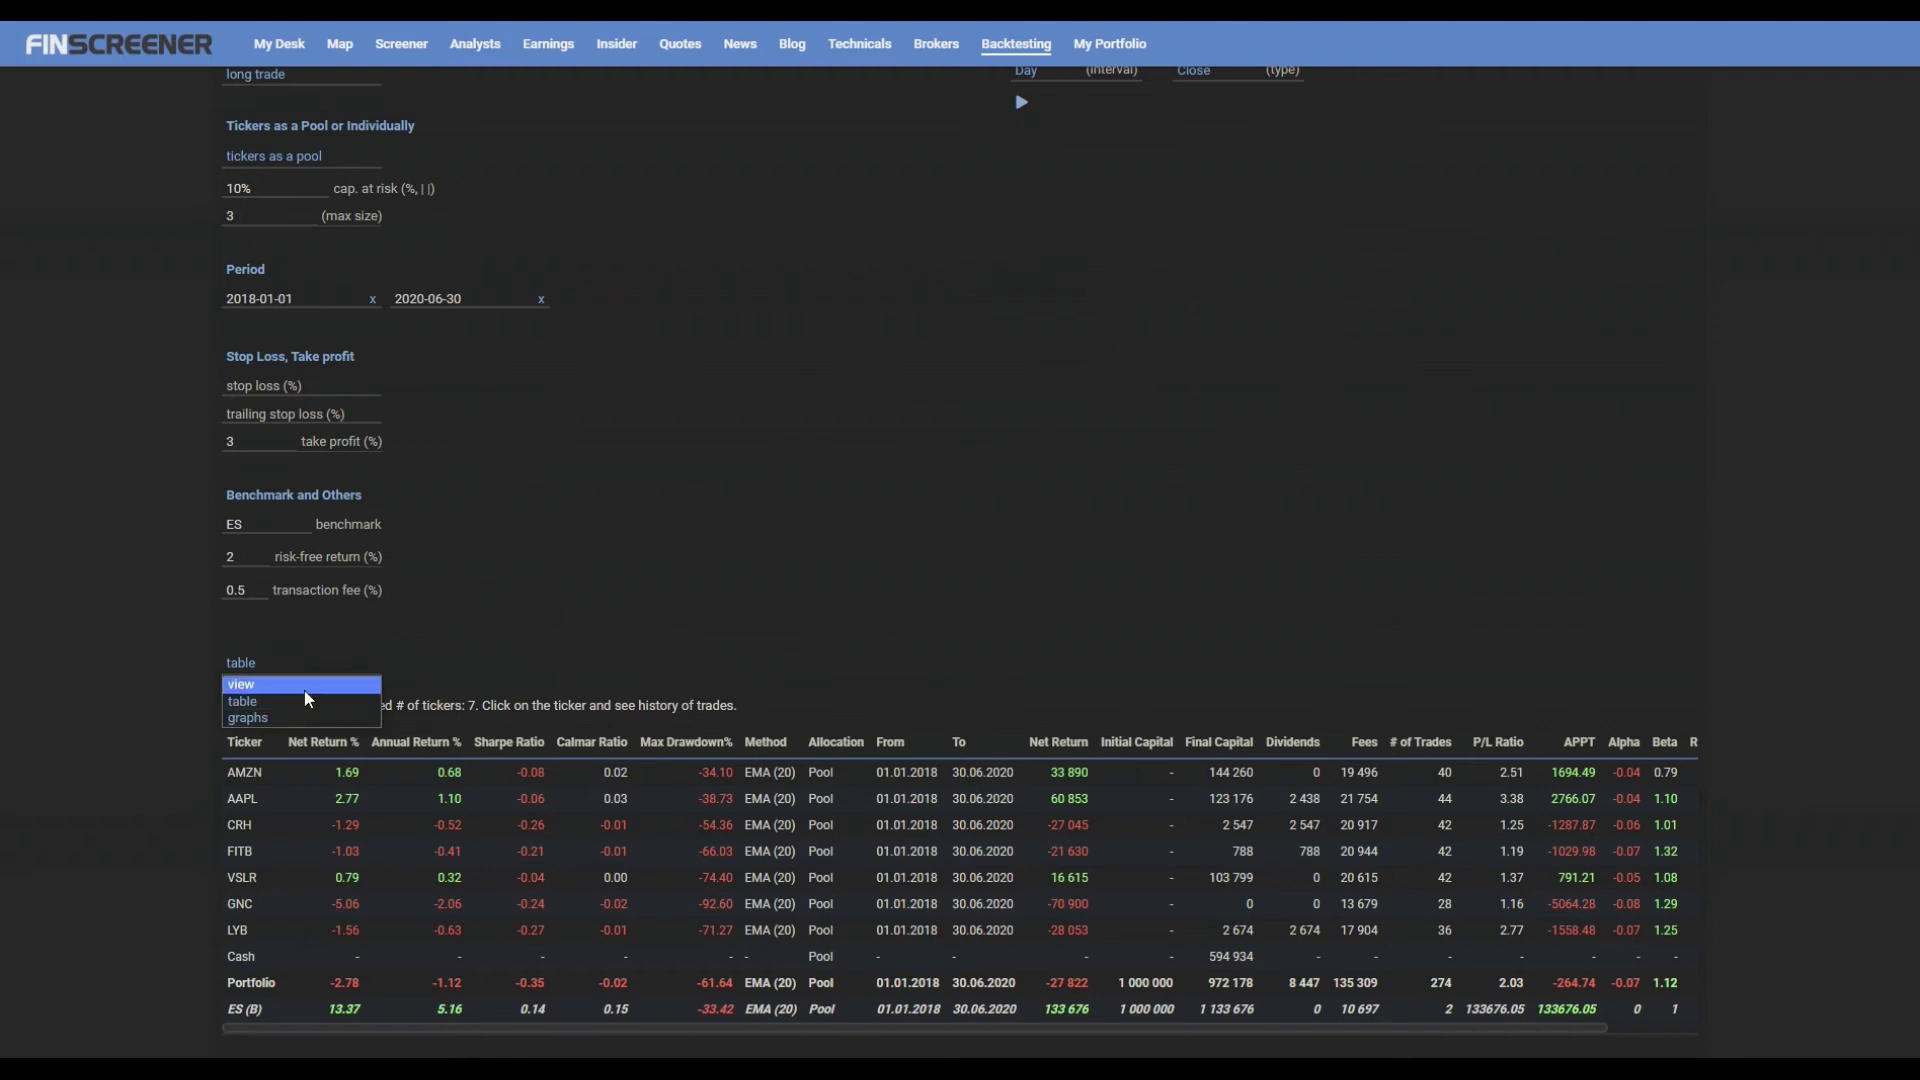
click(293, 702)
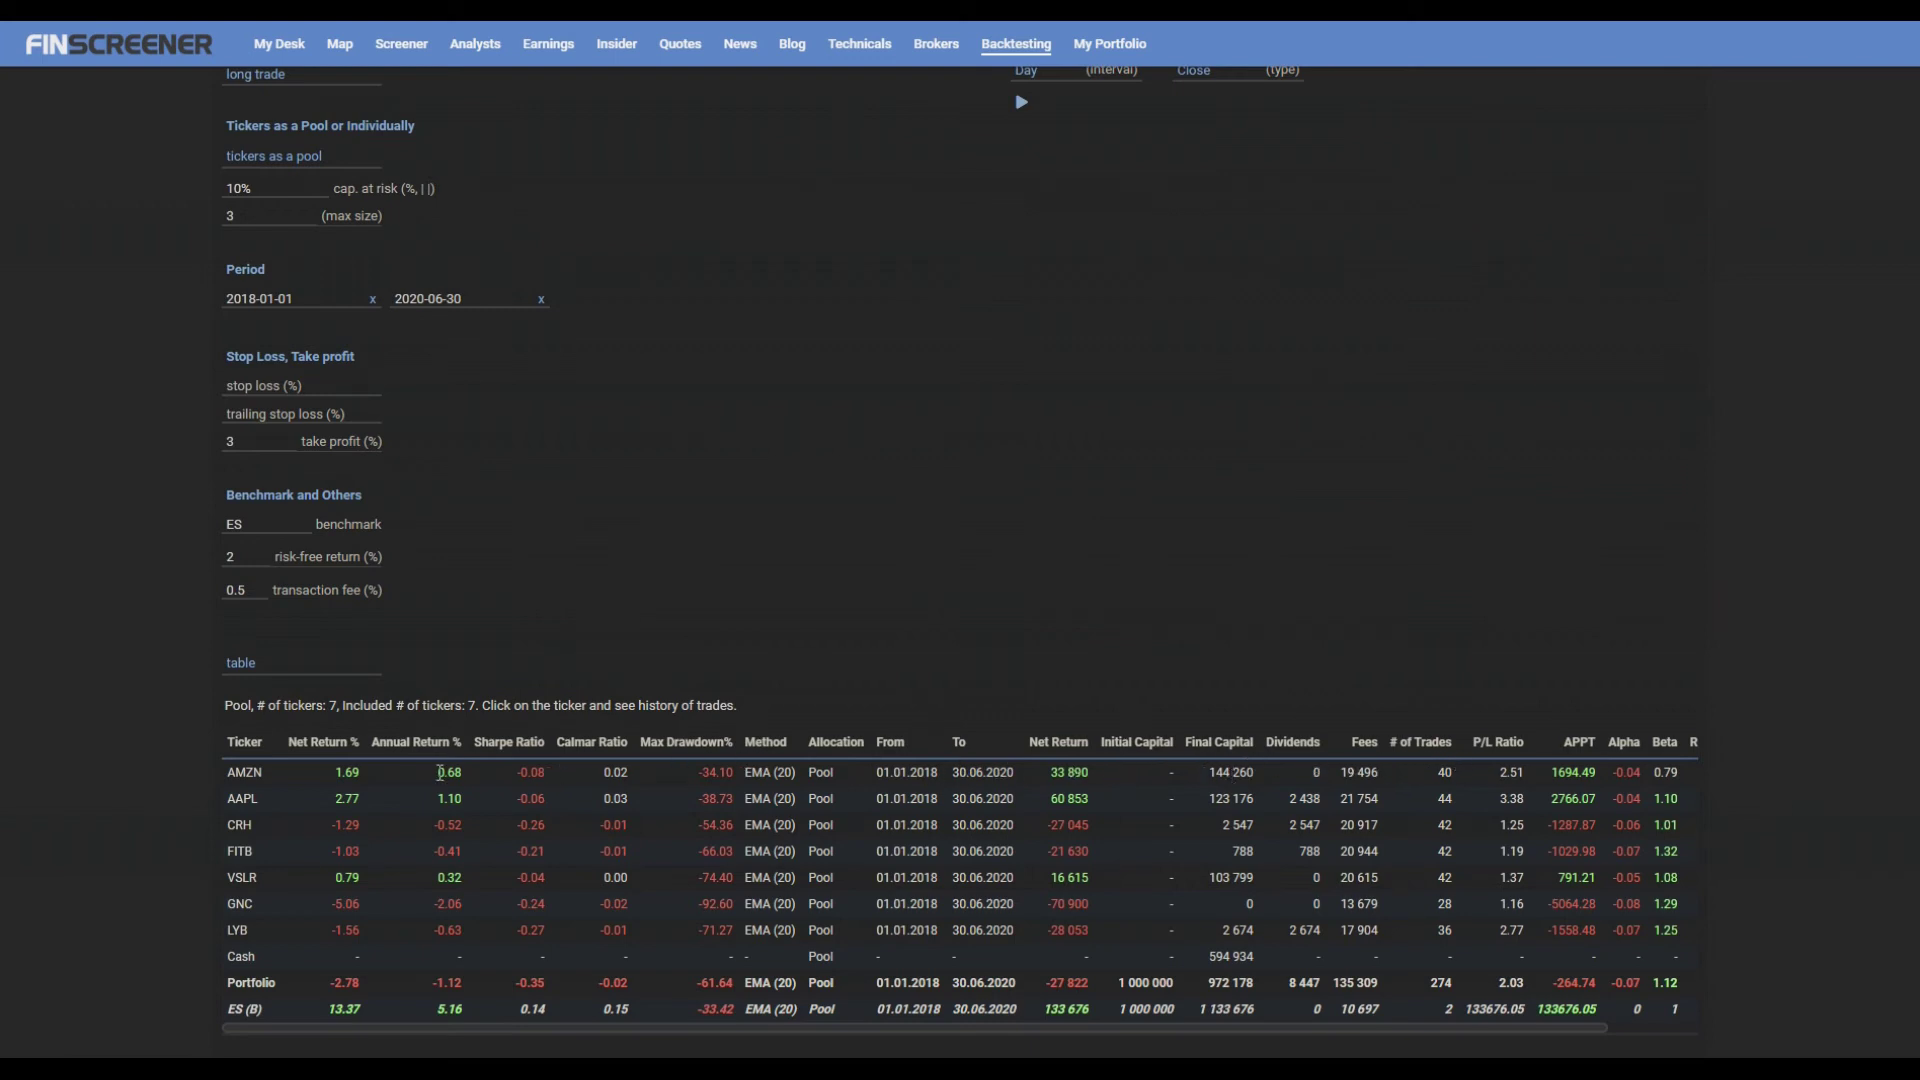
scroll(1558, 412, up, 3)
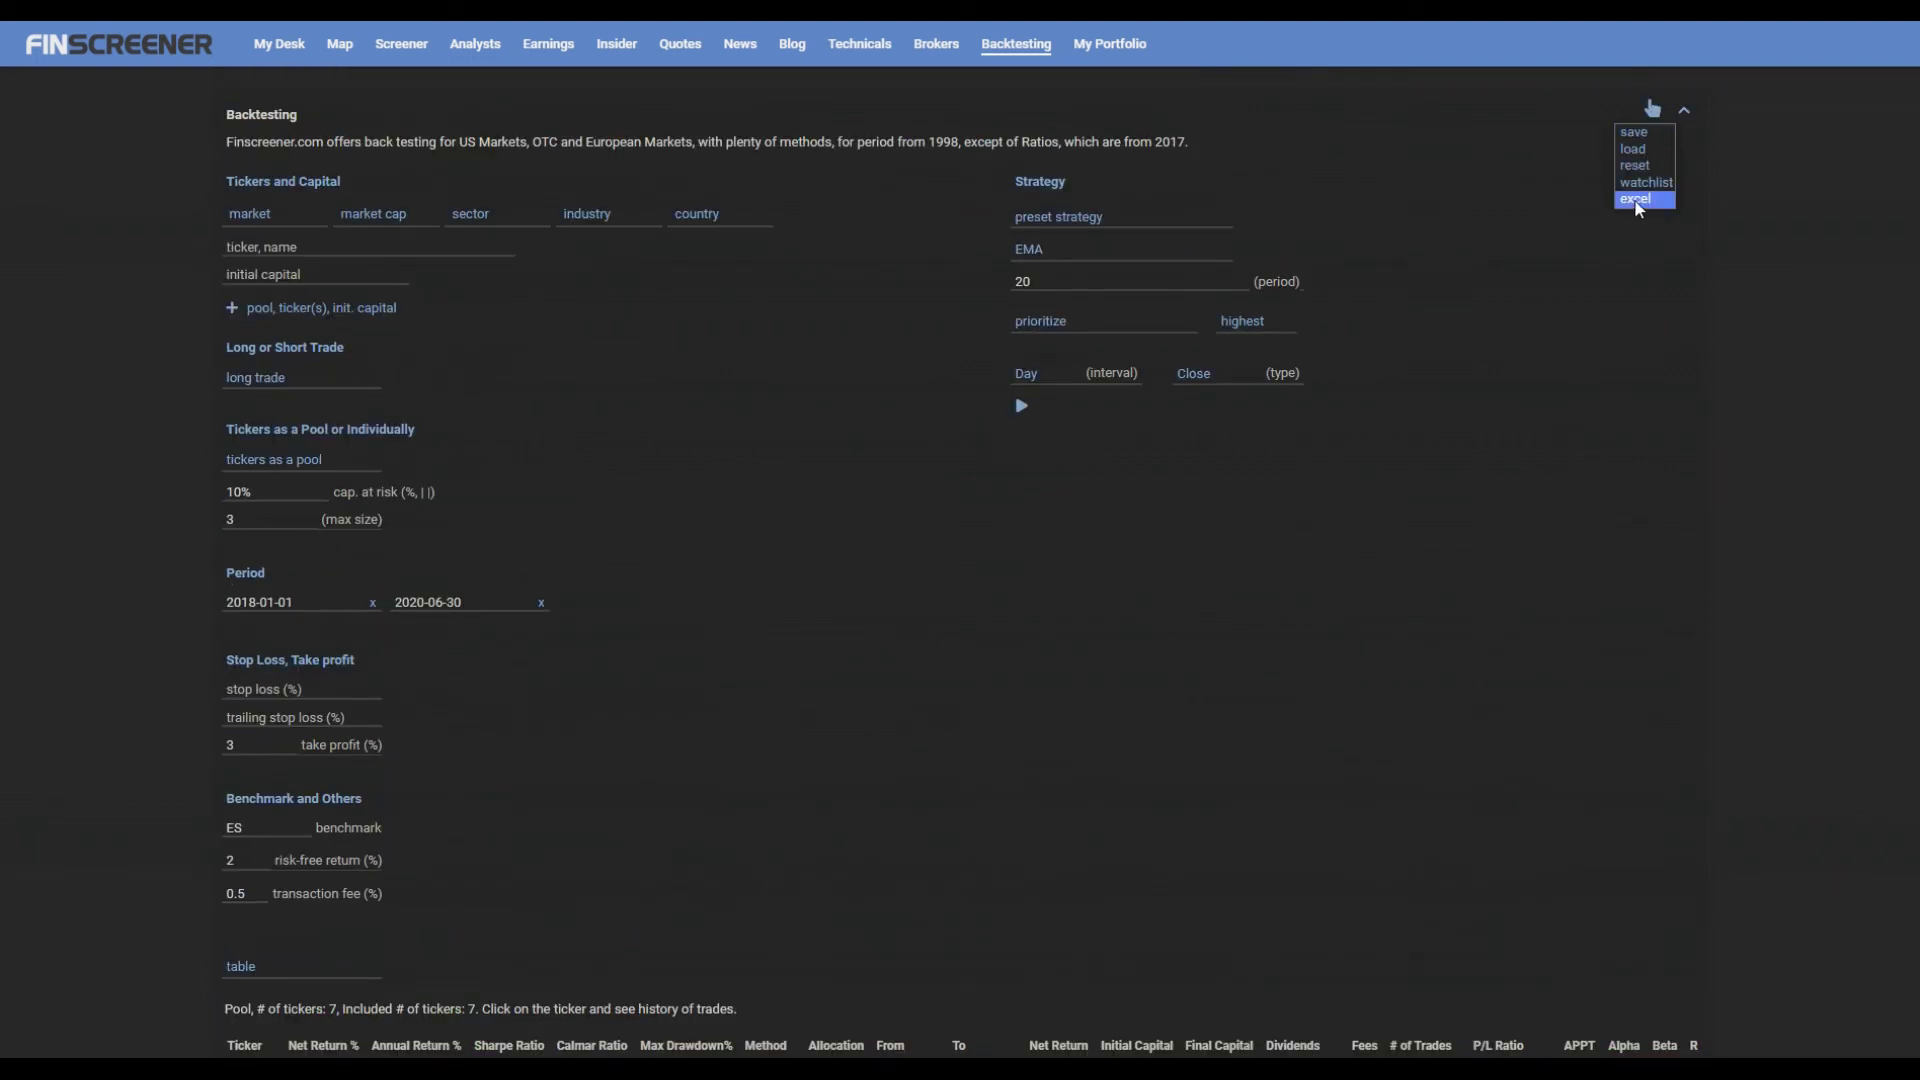
click(1175, 542)
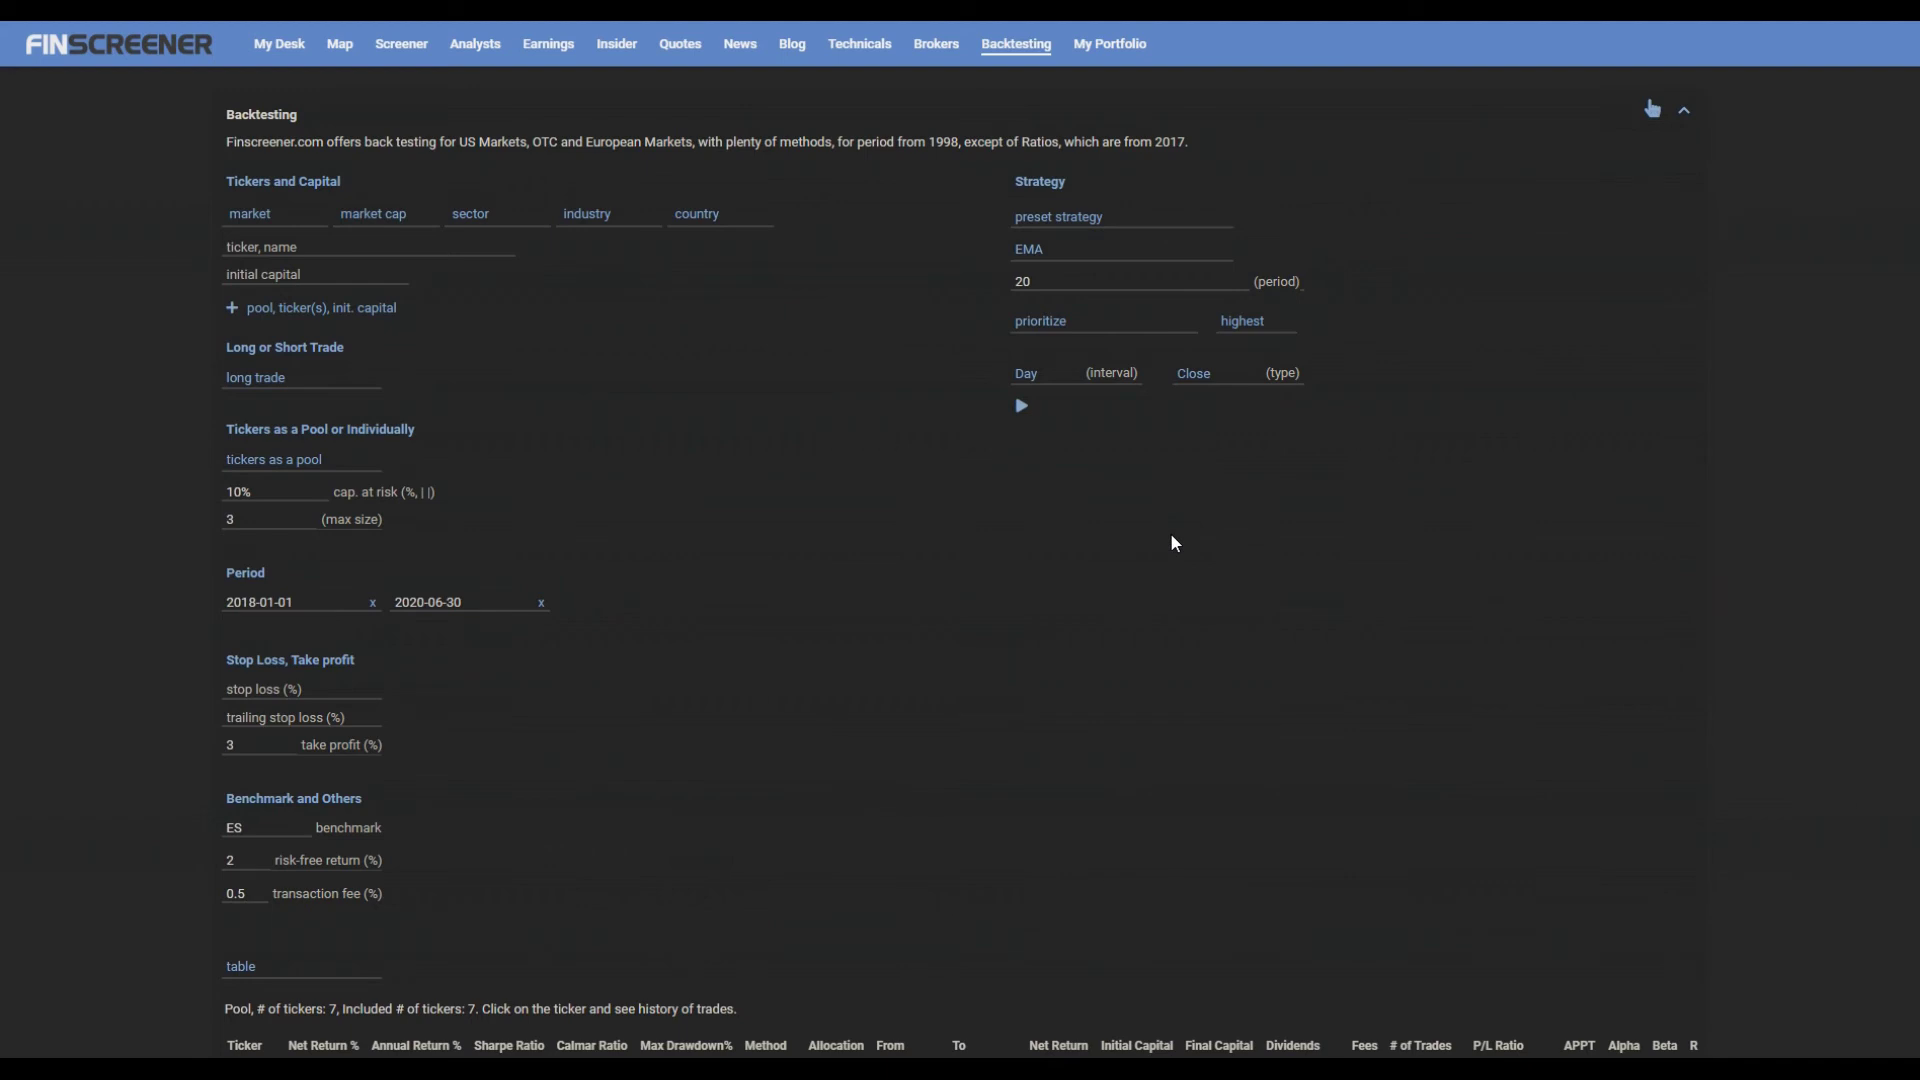
scroll(1175, 542, down, 4)
click(250, 673)
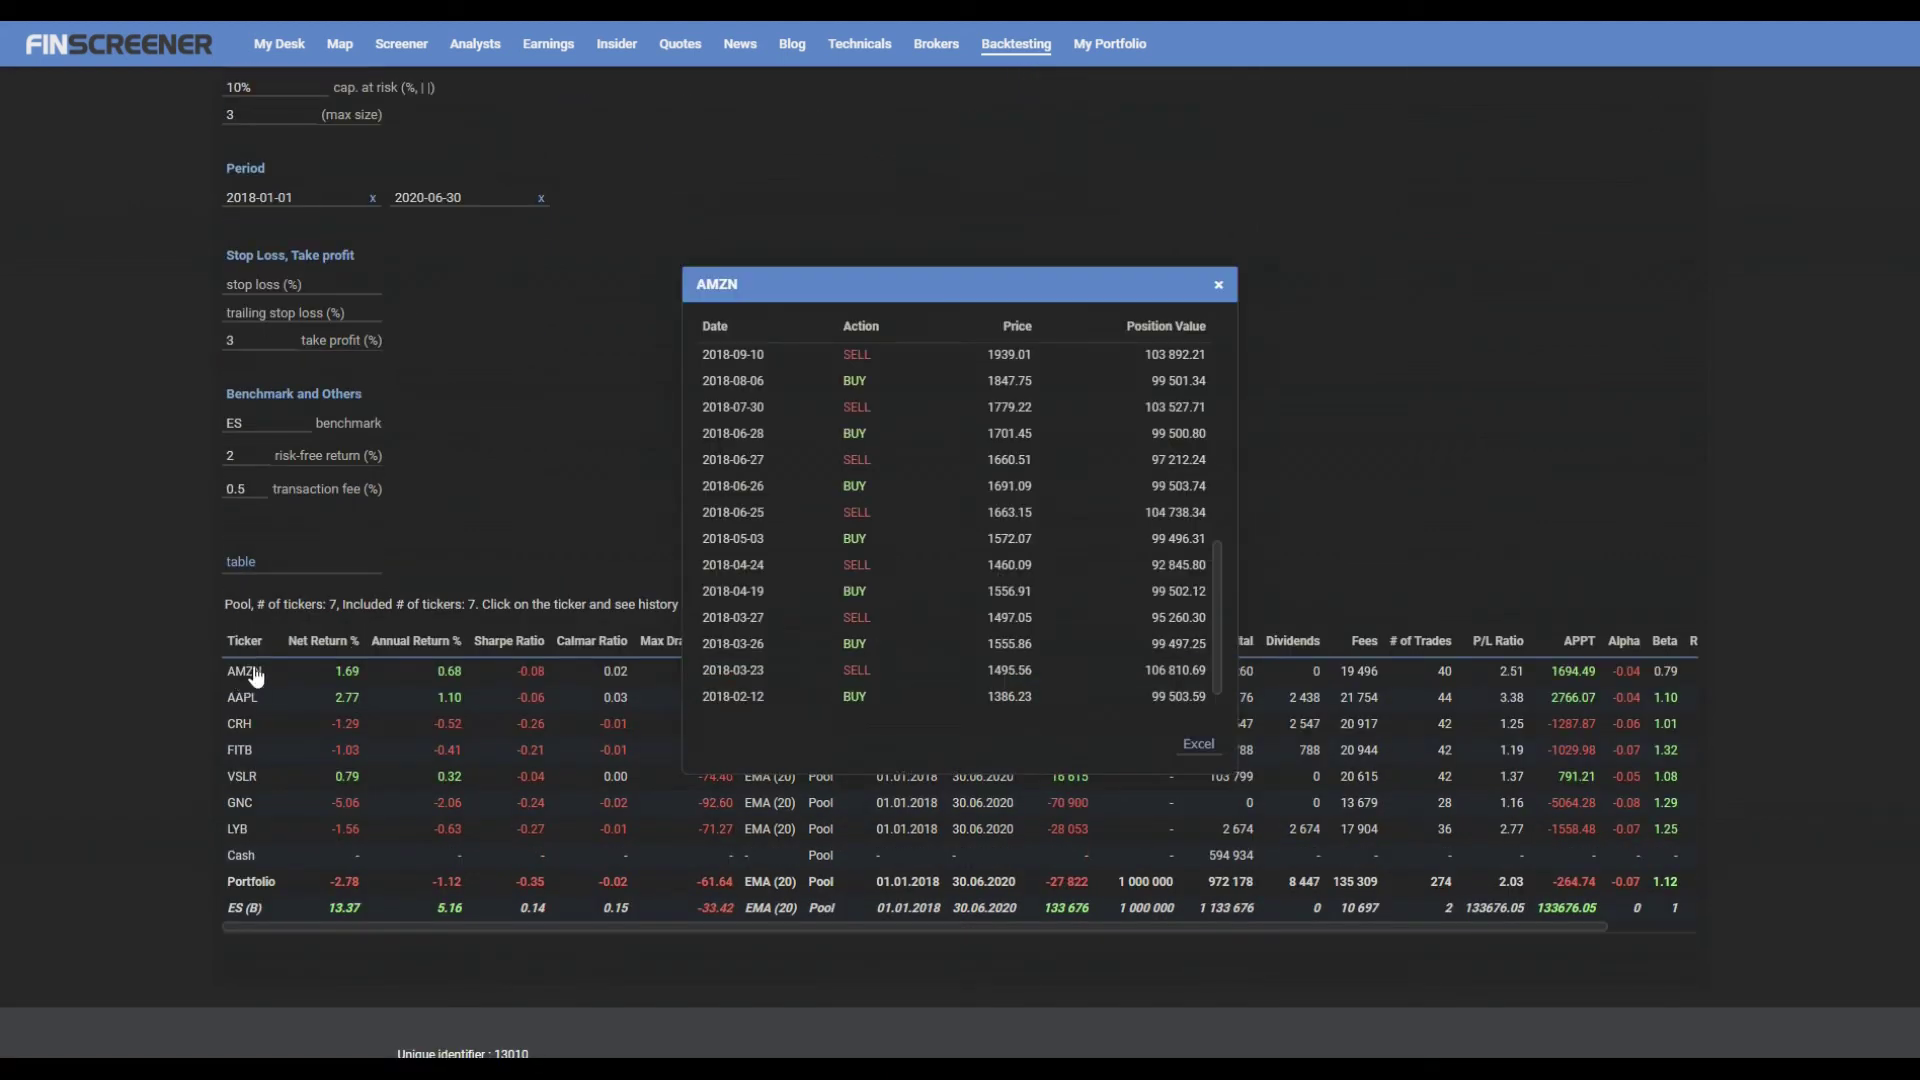
scroll(1040, 440, up, 5)
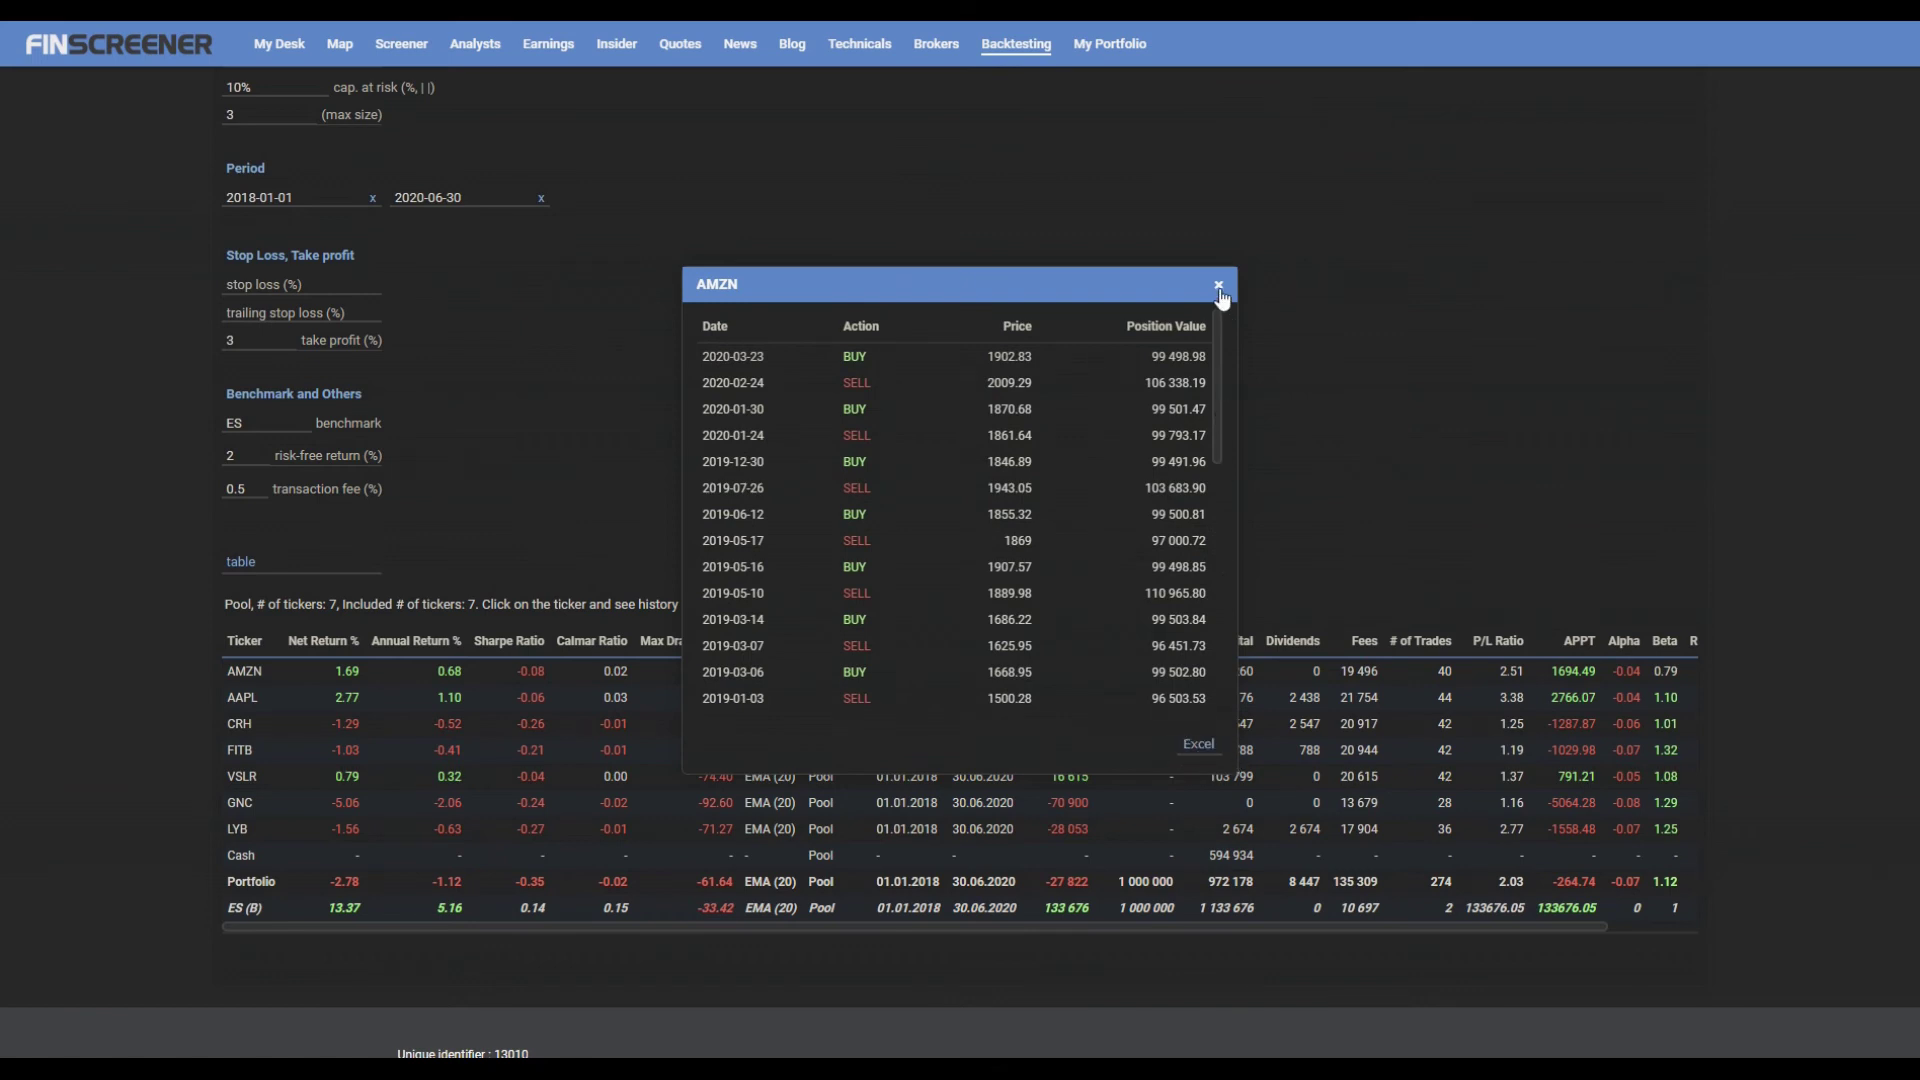
click(1219, 286)
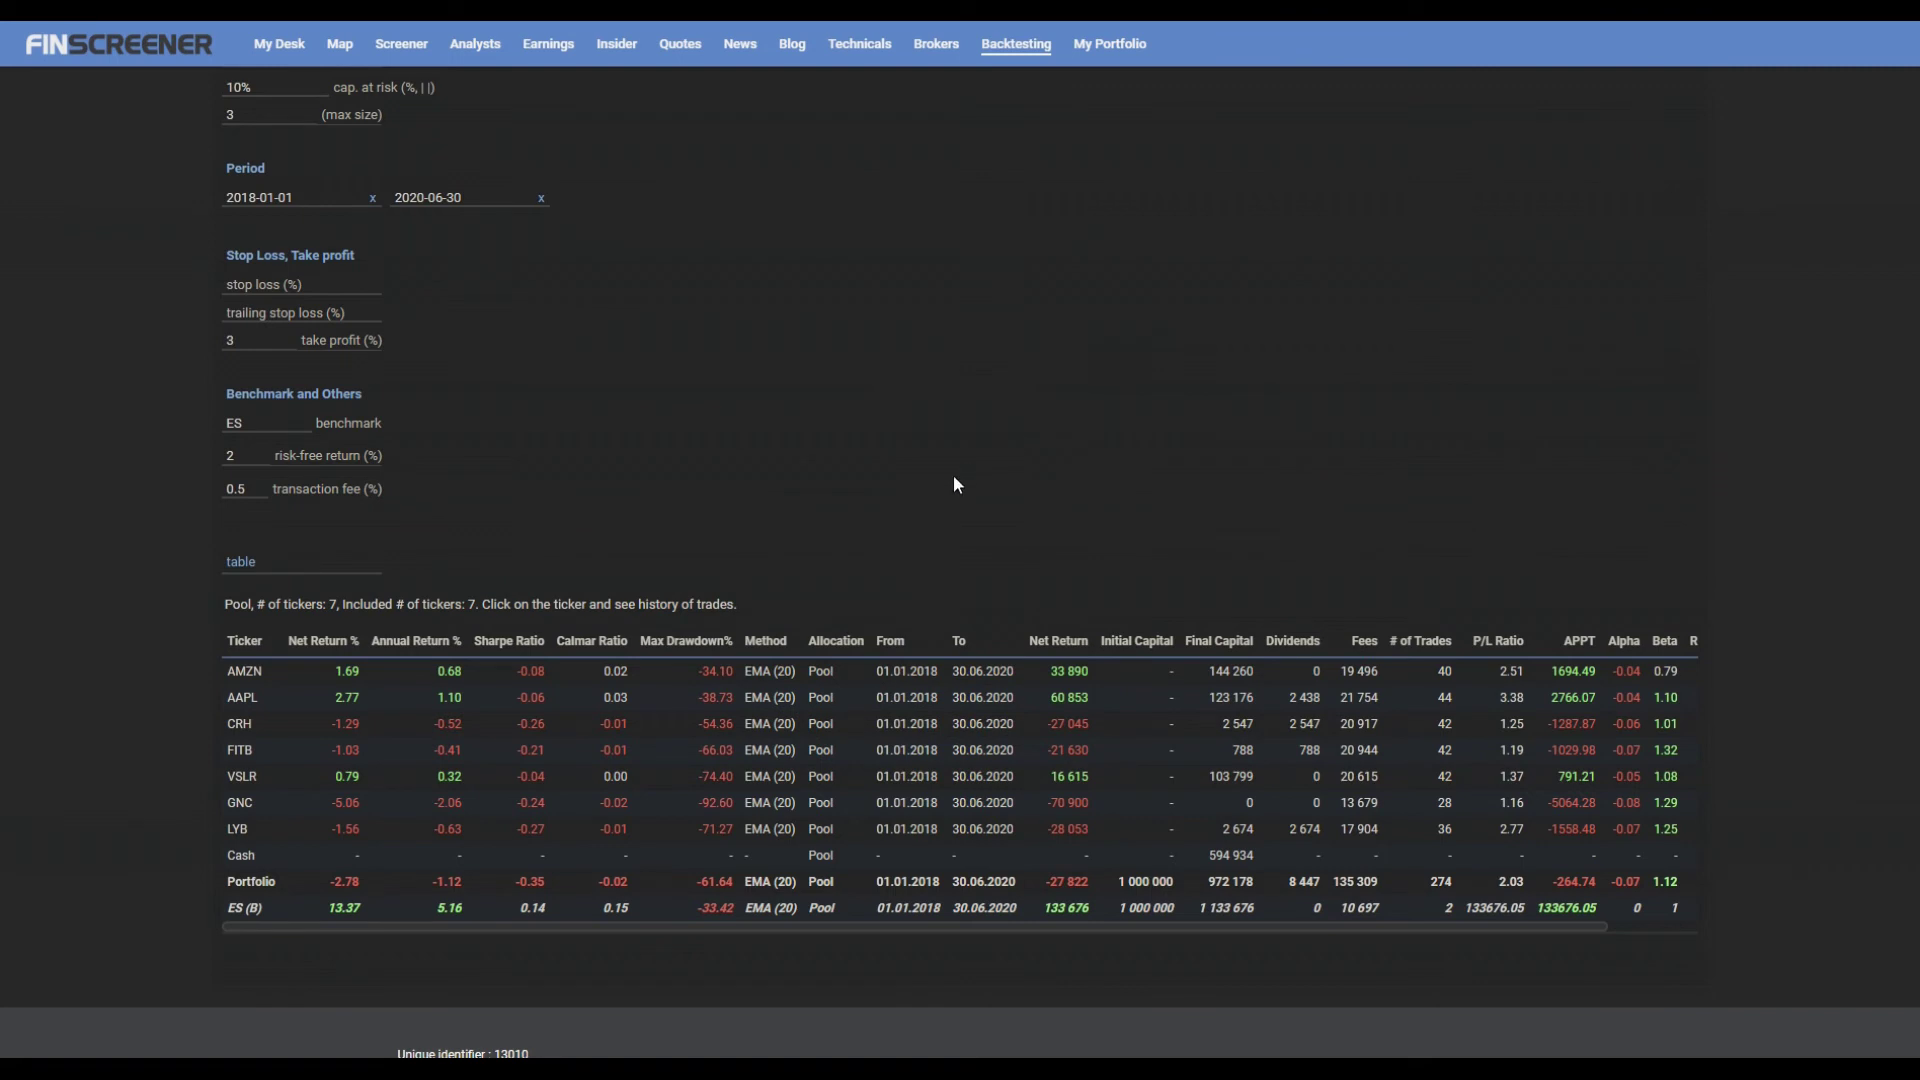
- Switch results to graphs and review the Performance, Correlation and Diversification charts
click(318, 563)
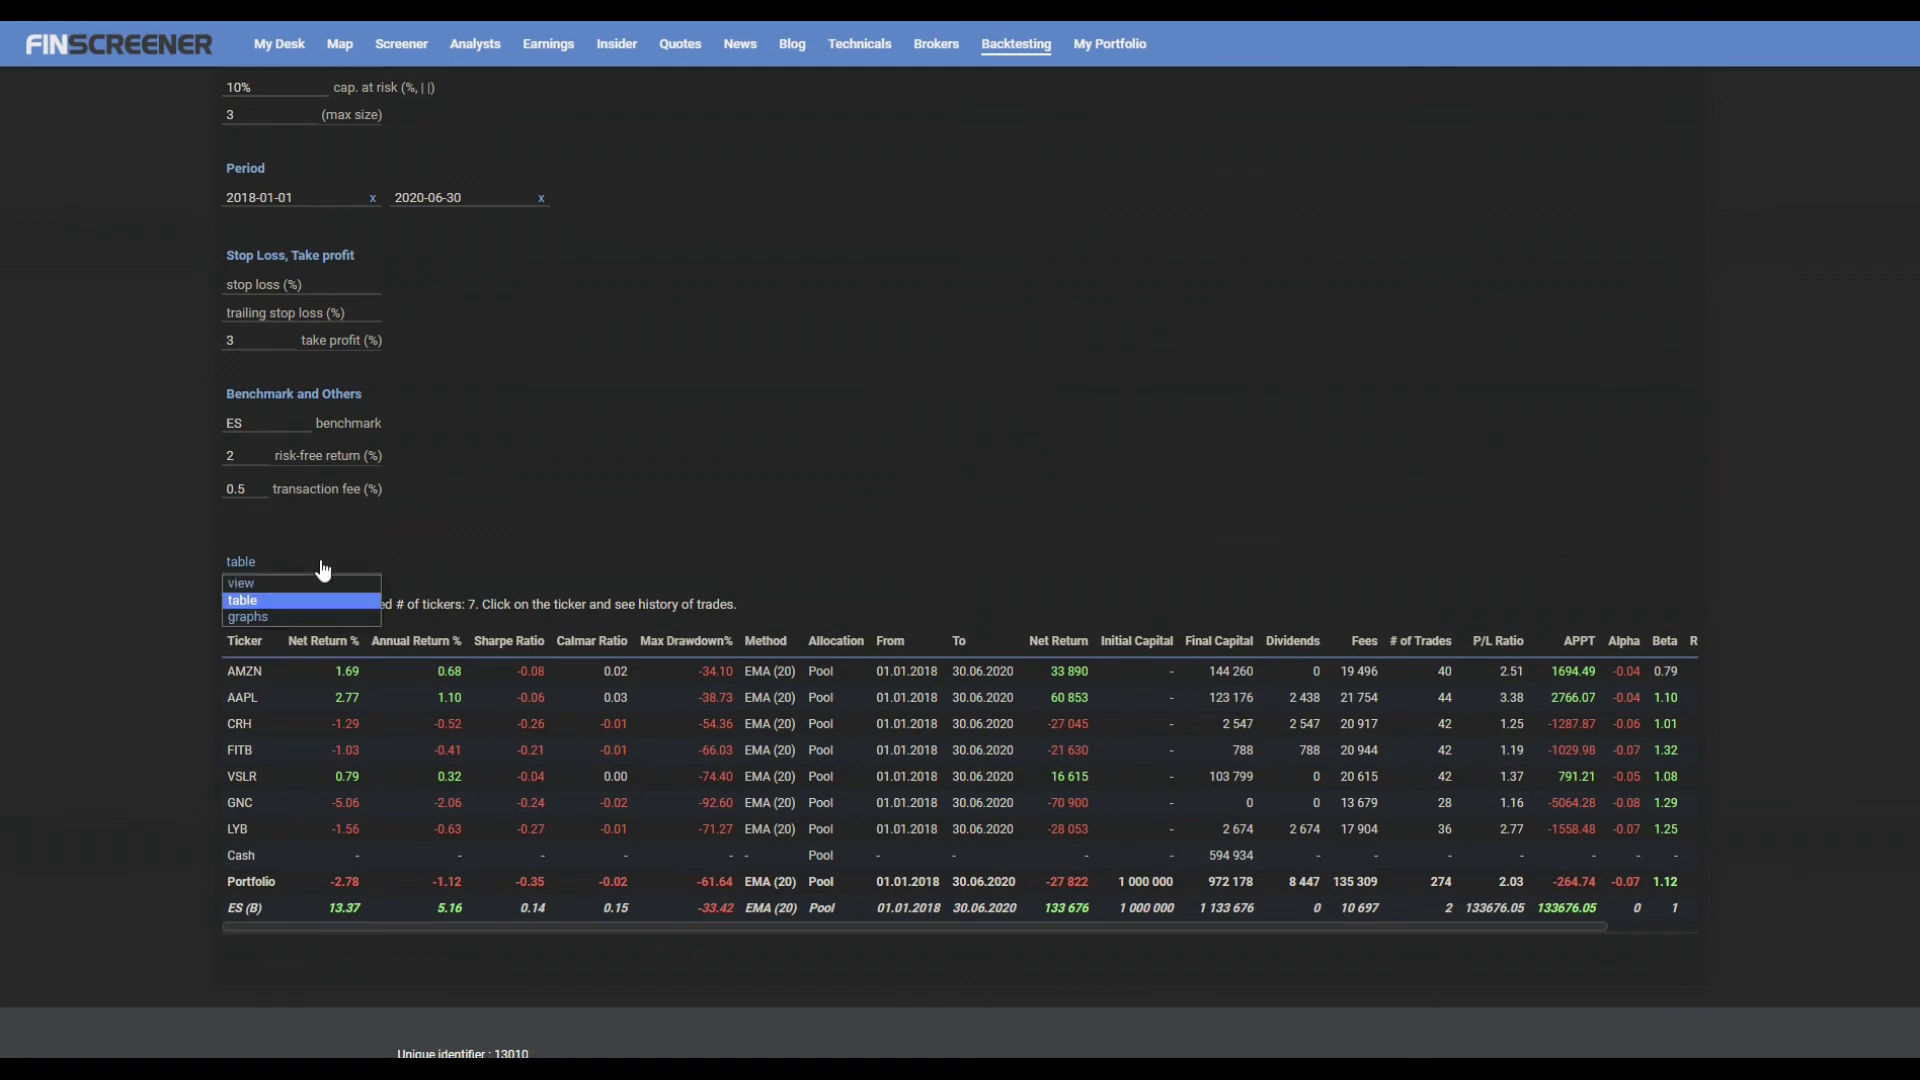
click(283, 618)
scroll(610, 558, down, 1)
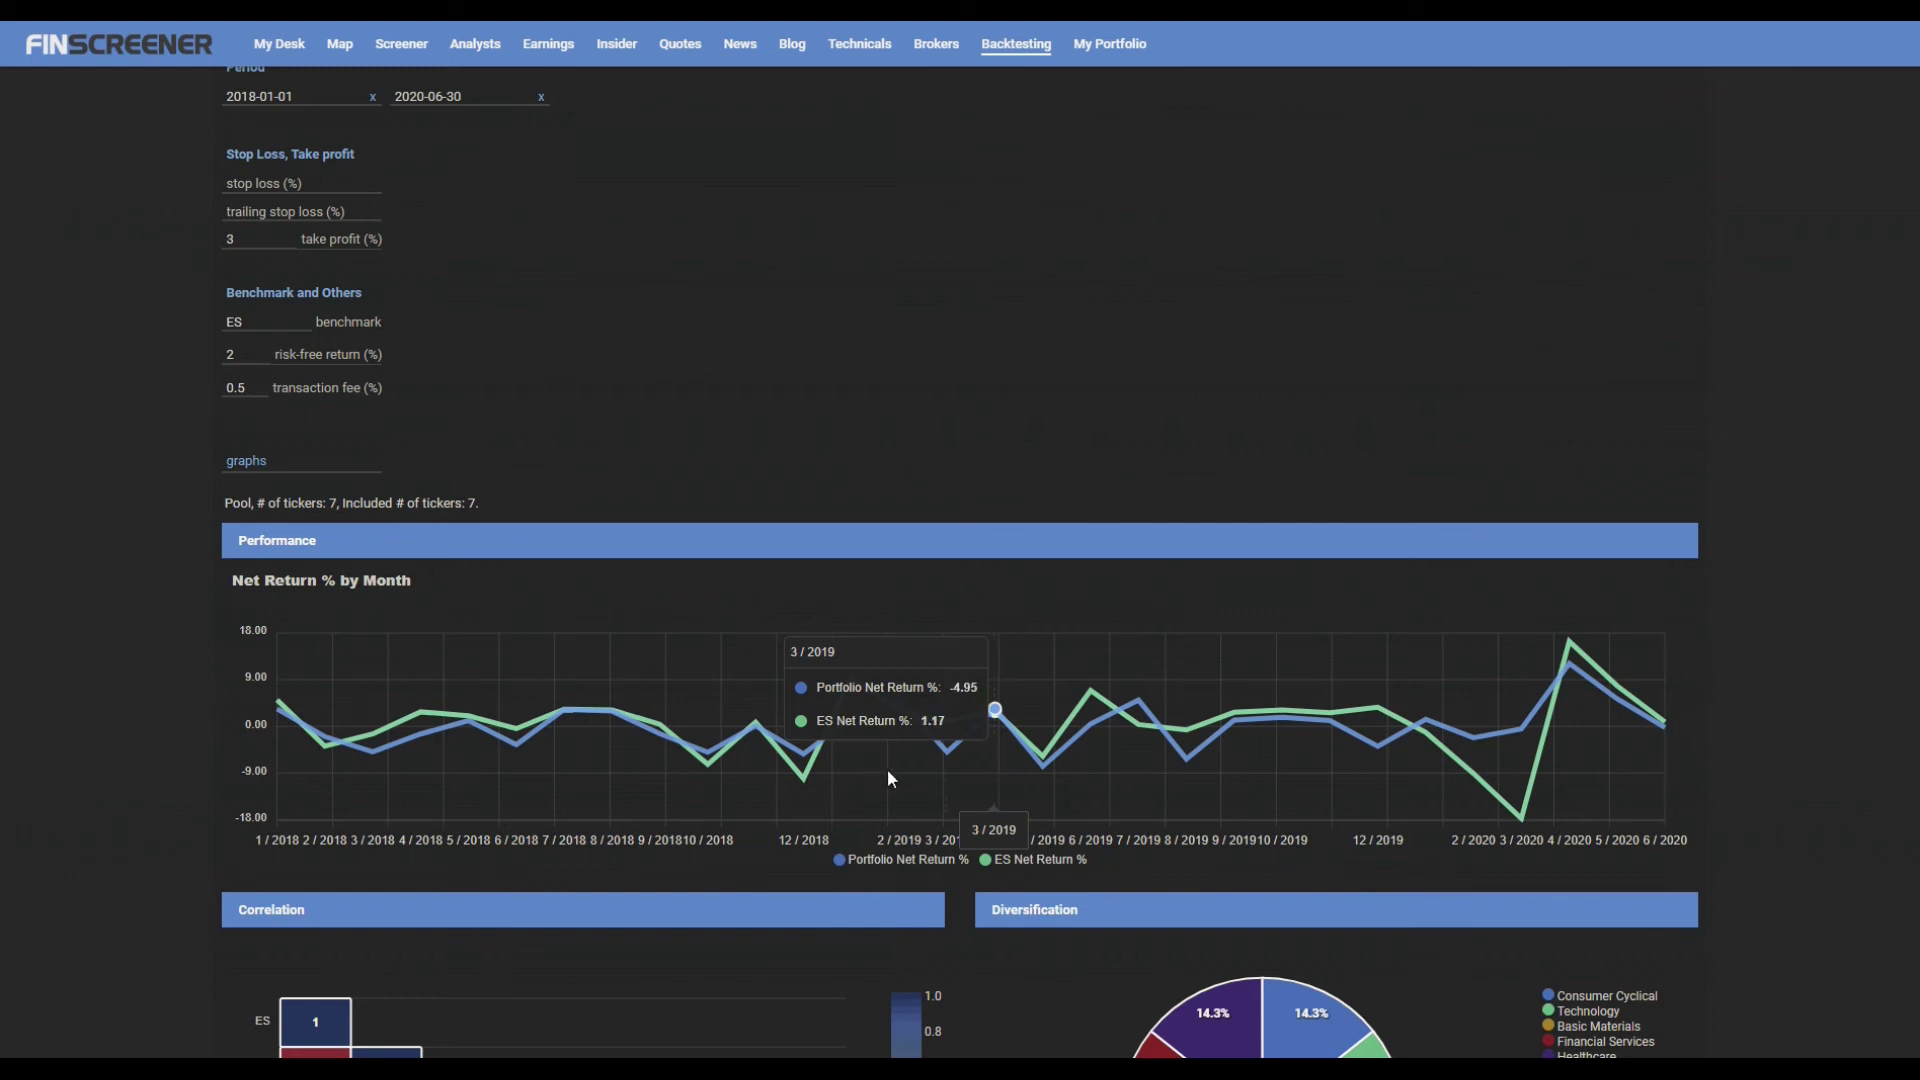
scroll(178, 776, down, 1)
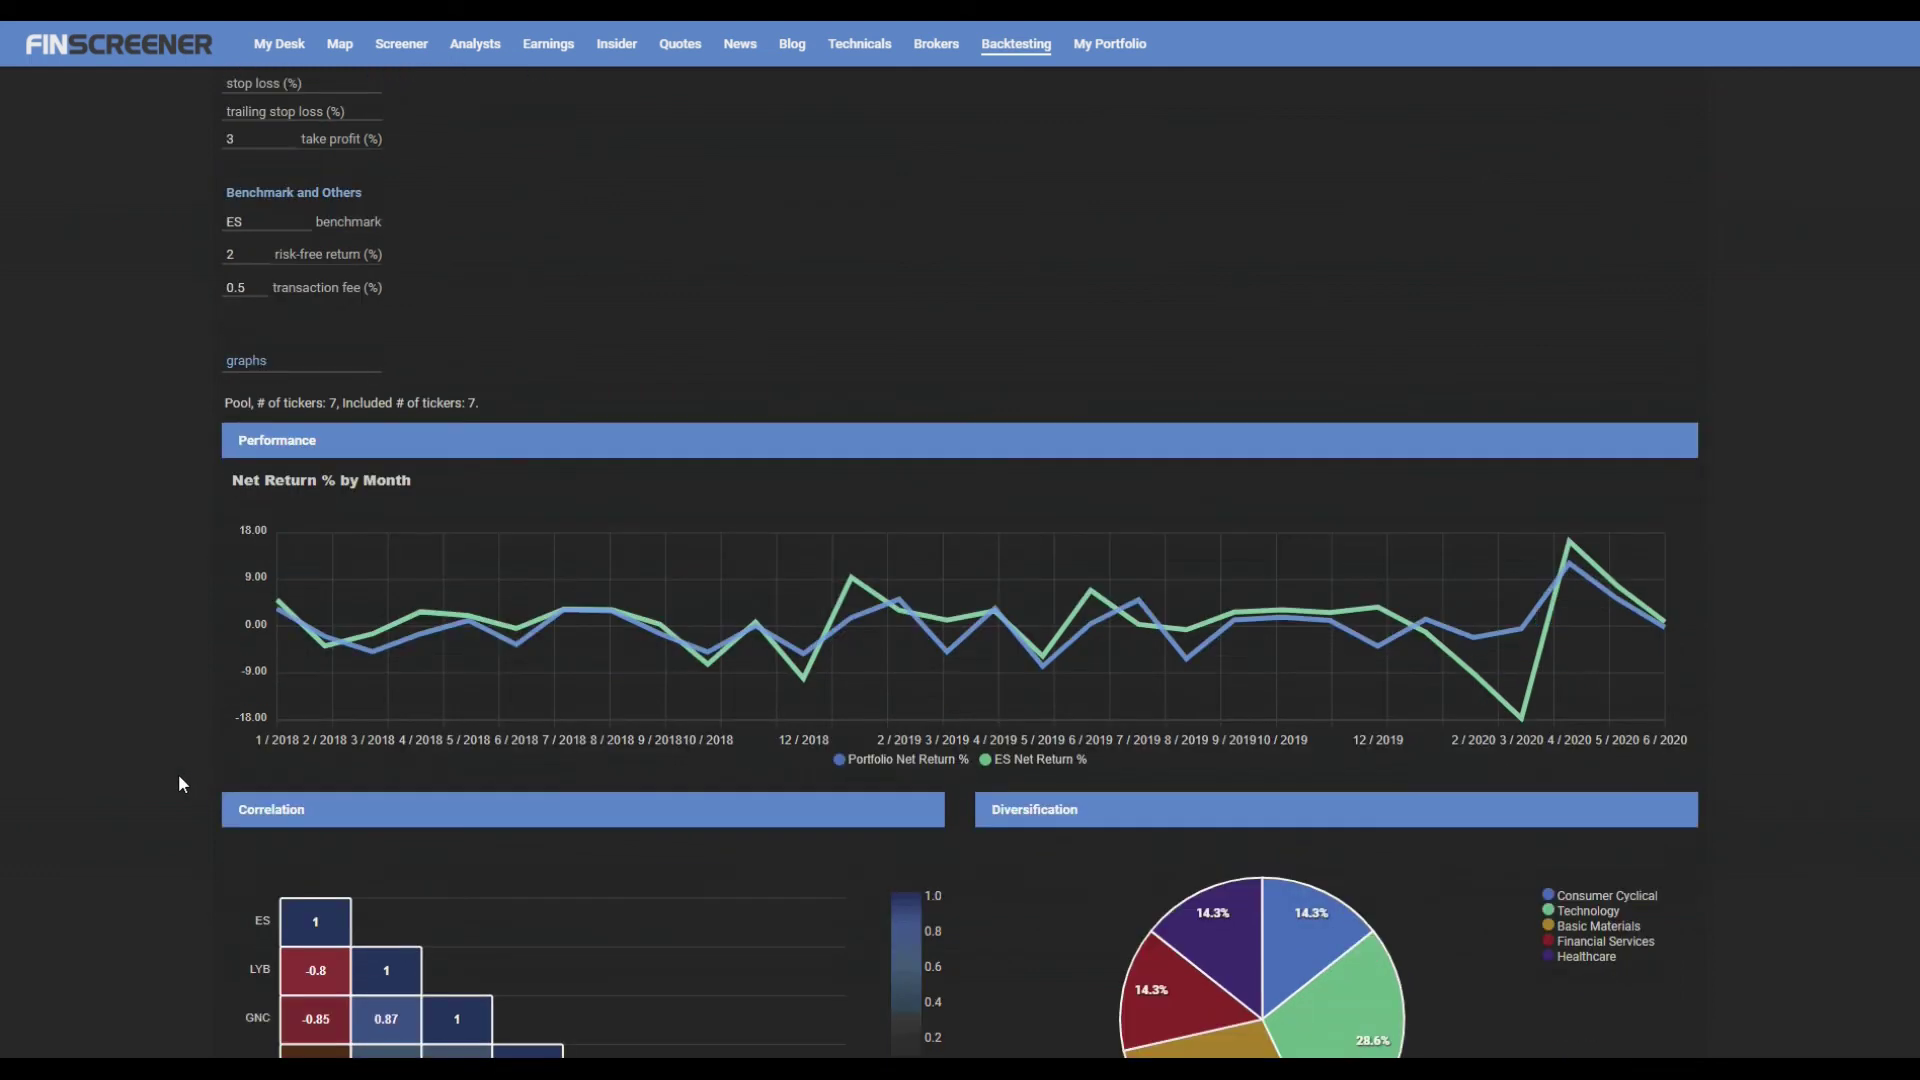
scroll(180, 770, down, 3)
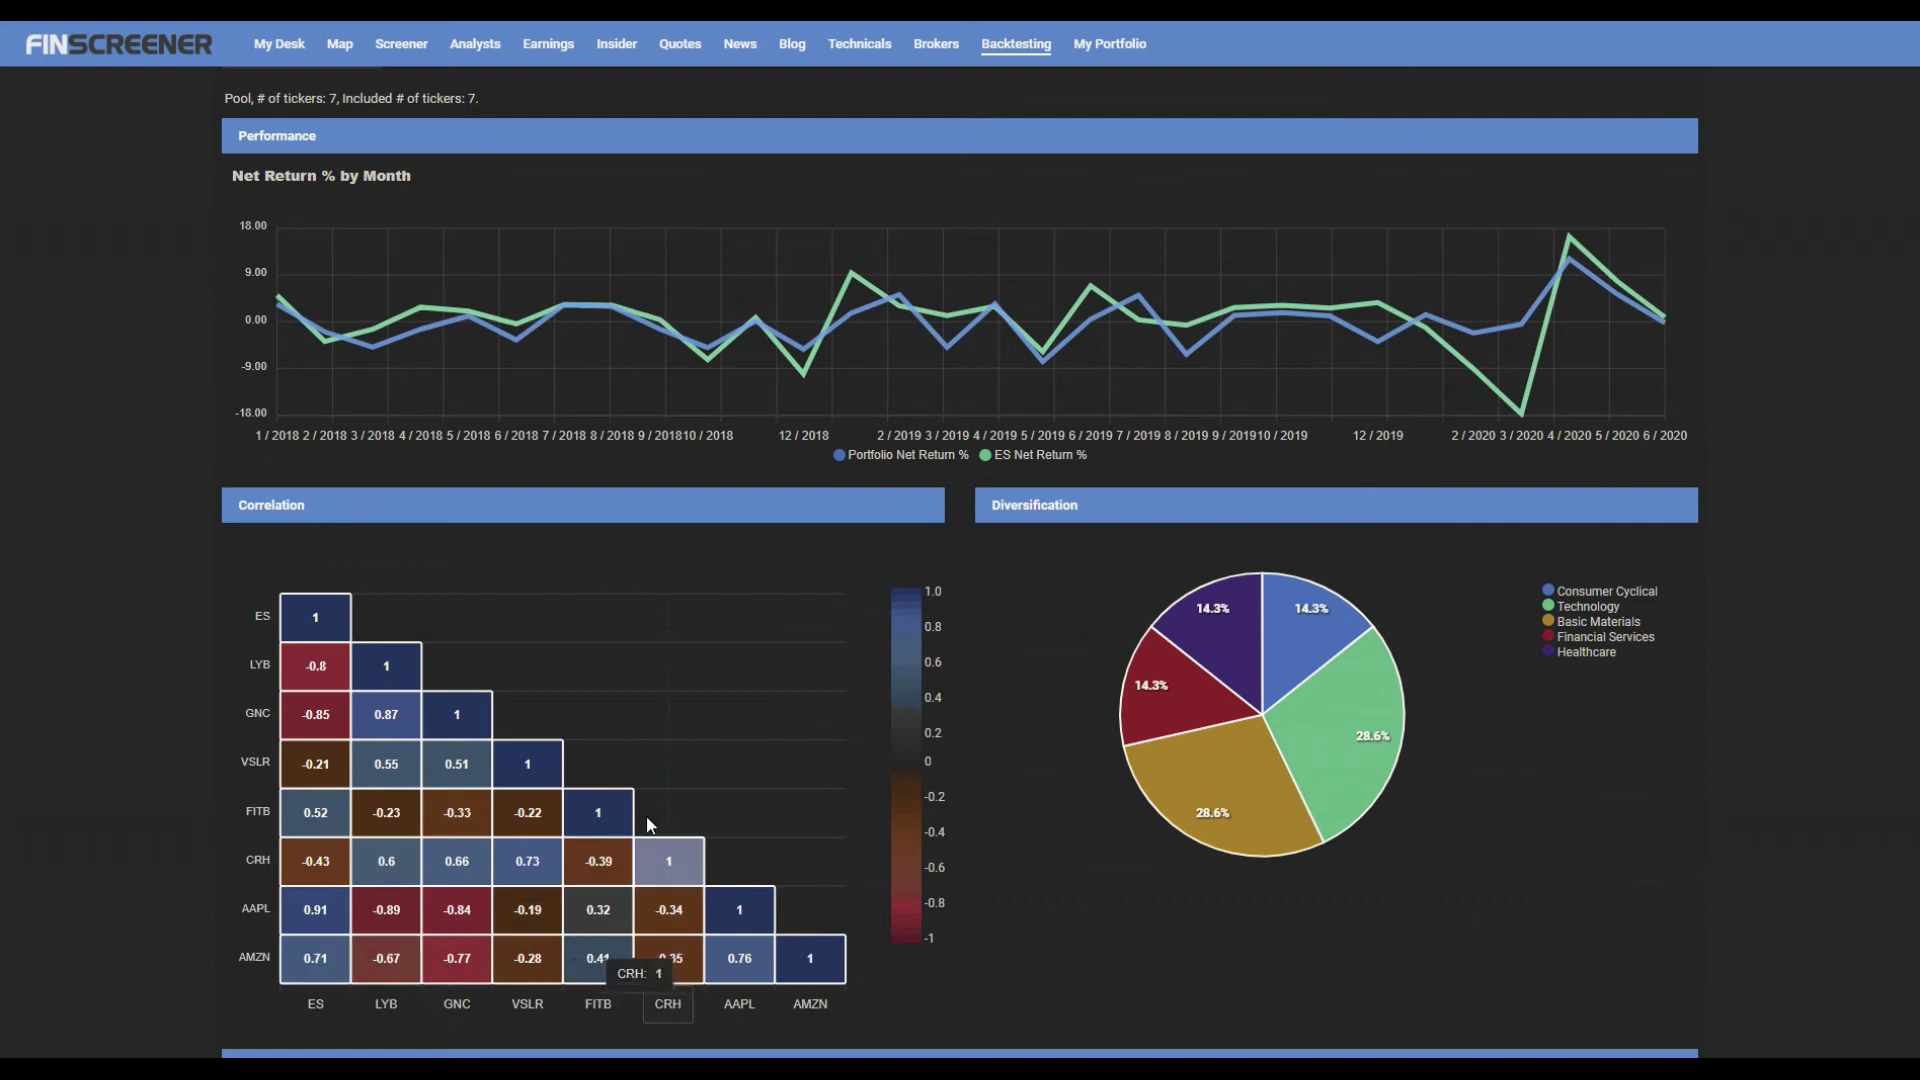
mouse_move(404, 720)
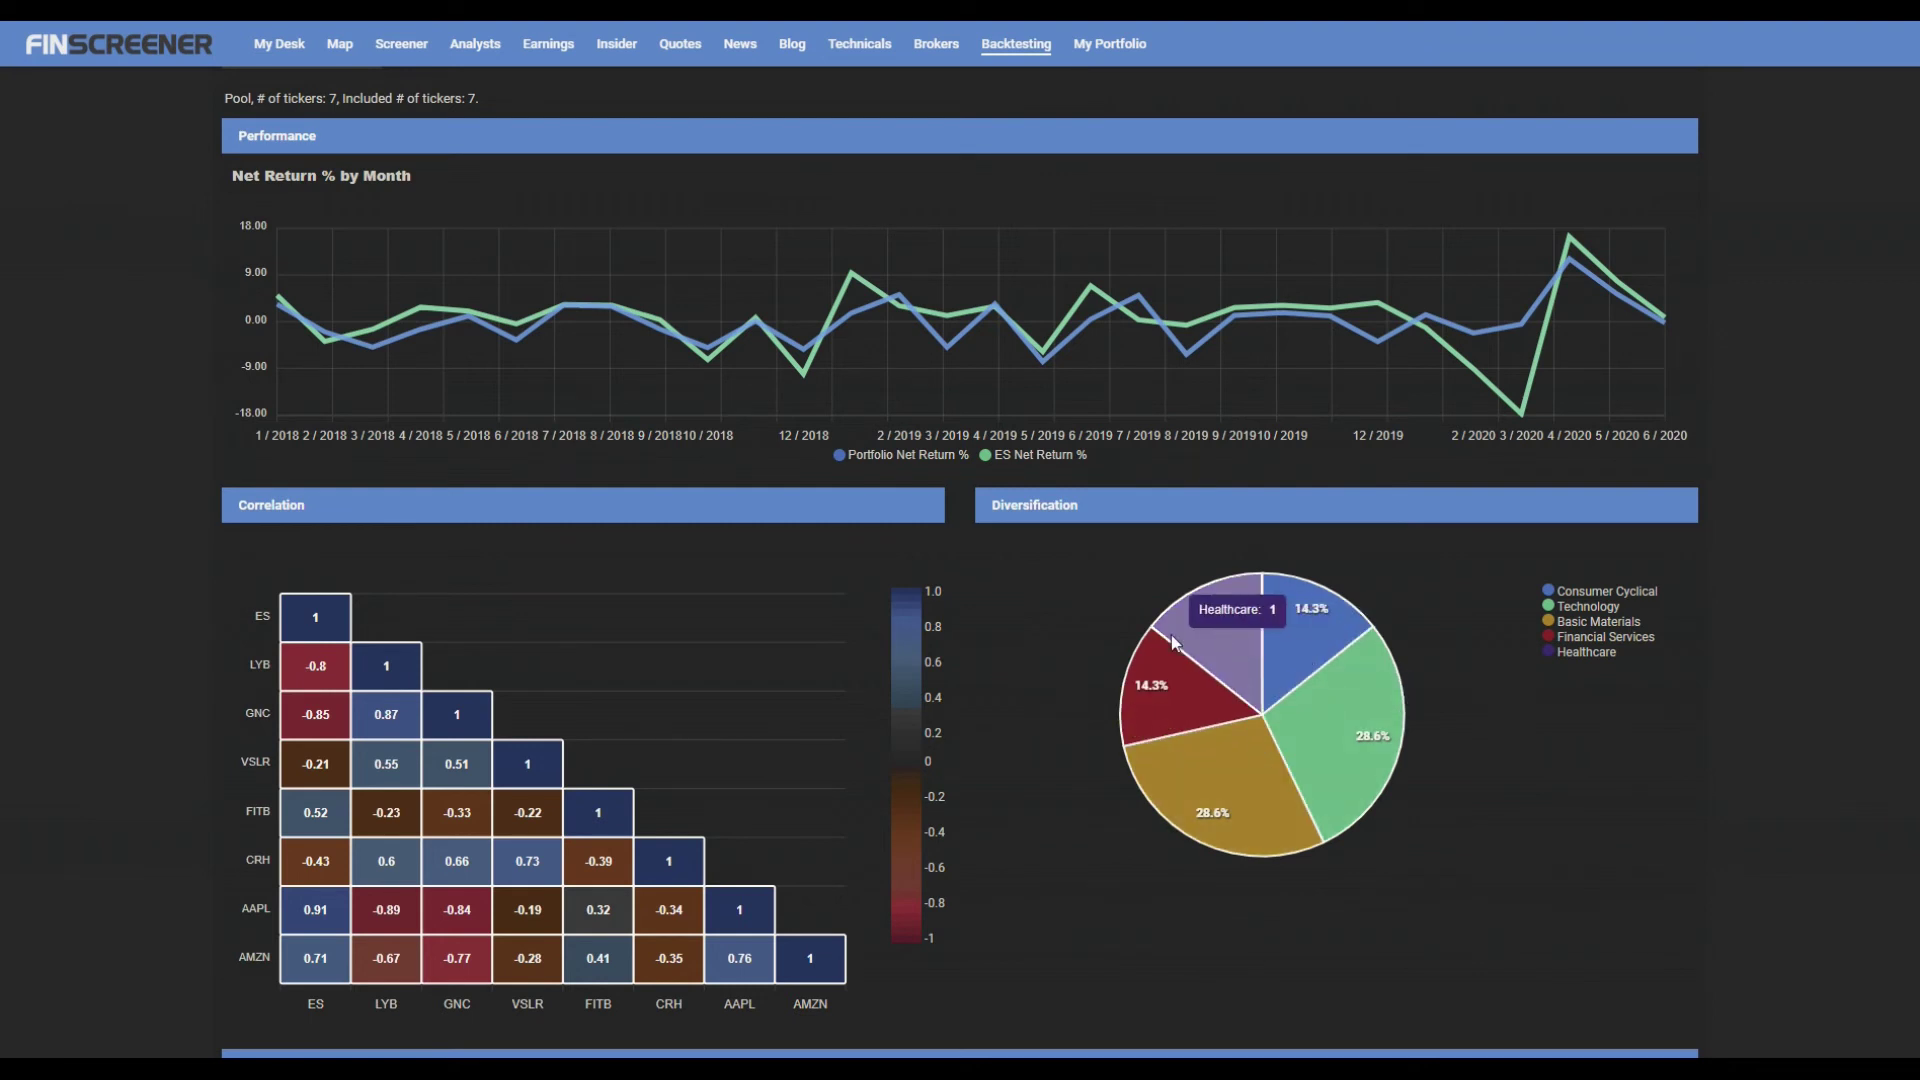
scroll(1100, 720, down, 3)
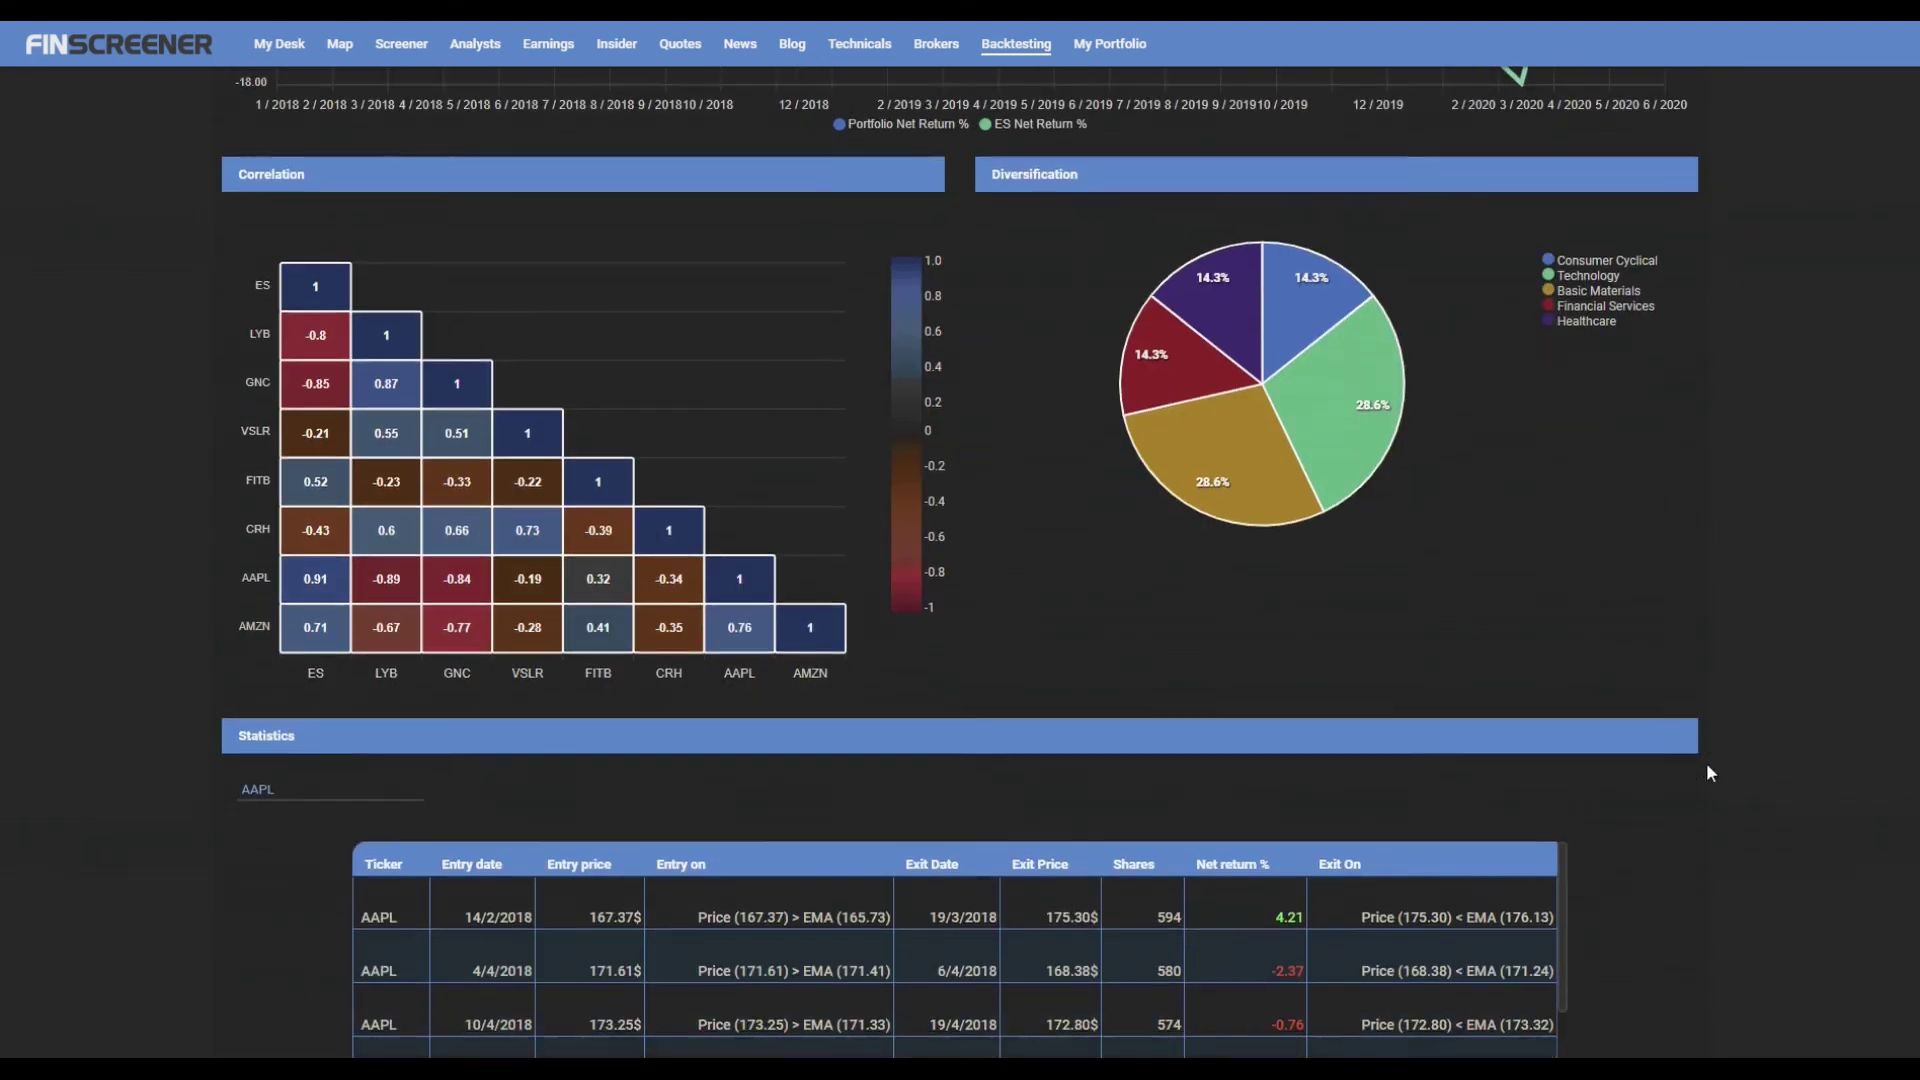
scroll(1706, 772, down, 3)
scroll(1466, 628, down, 8)
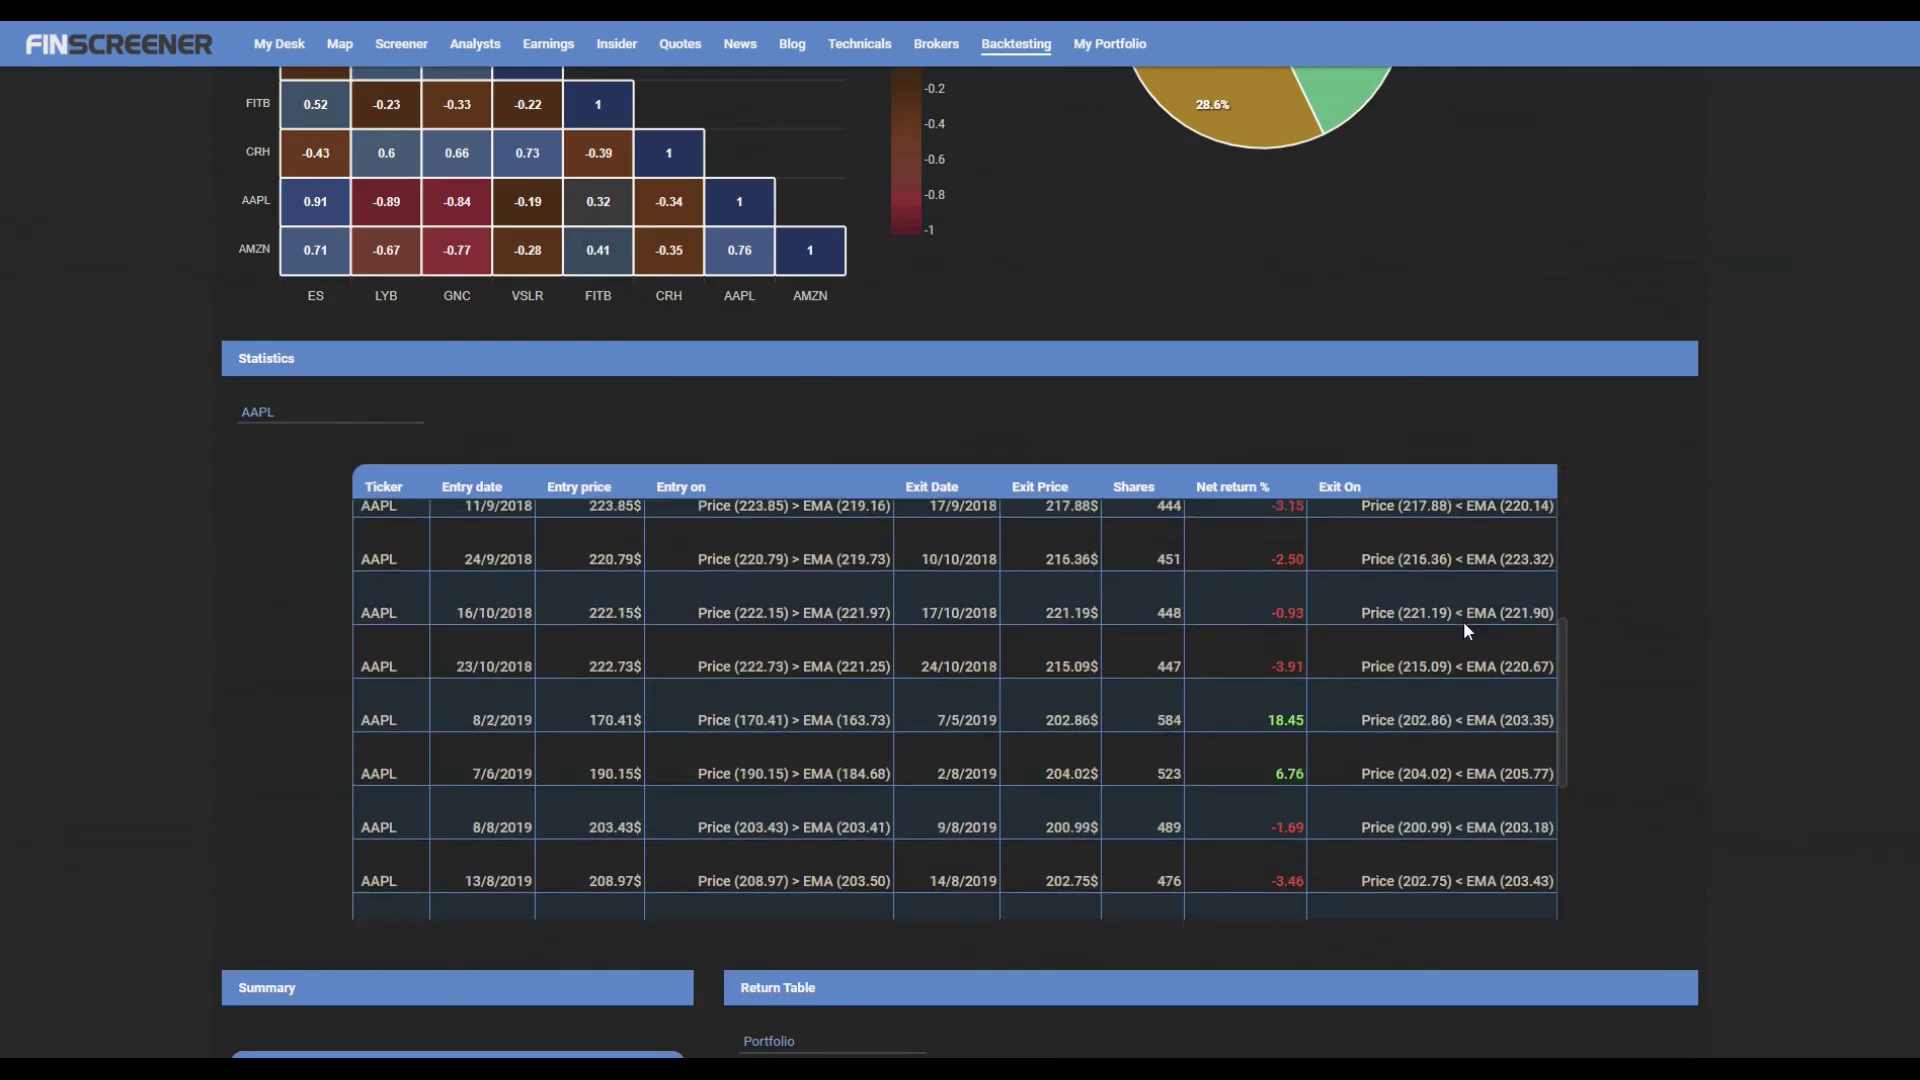
scroll(1465, 624, up, 8)
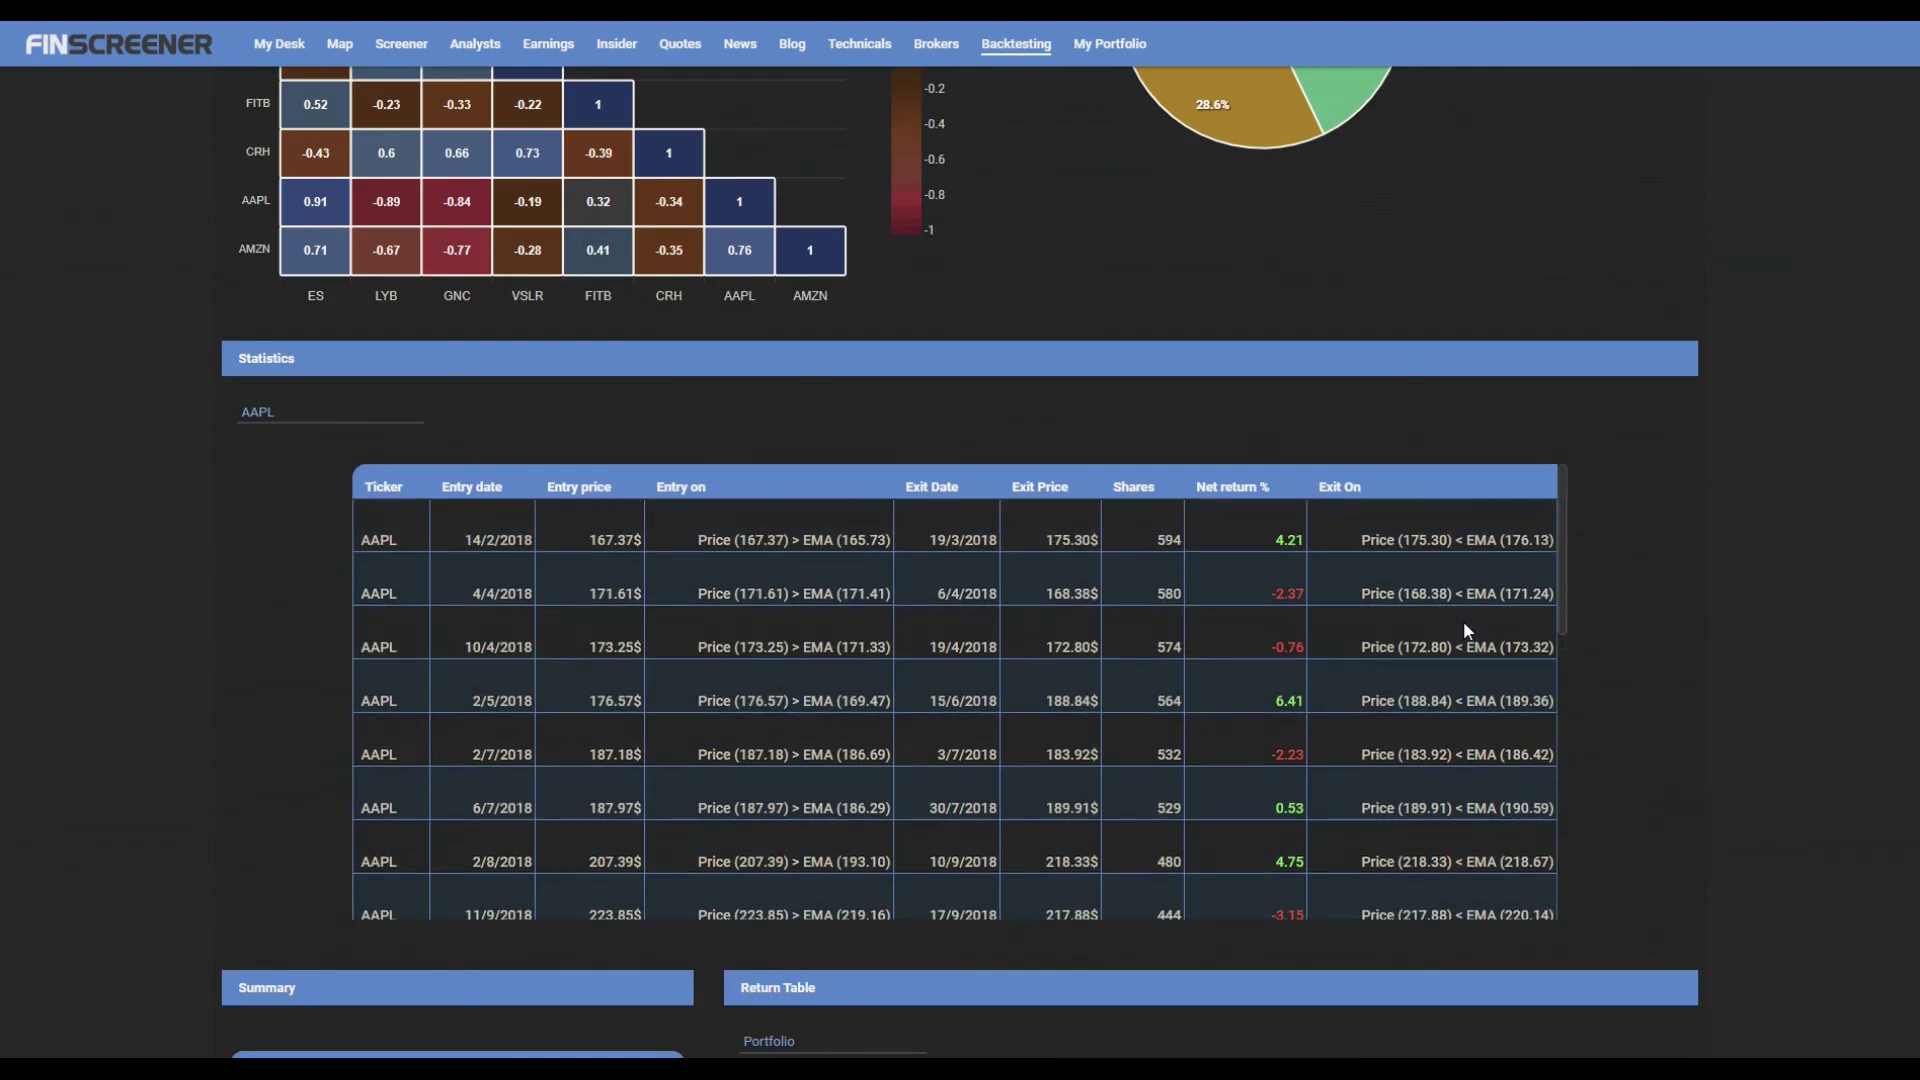
click(333, 416)
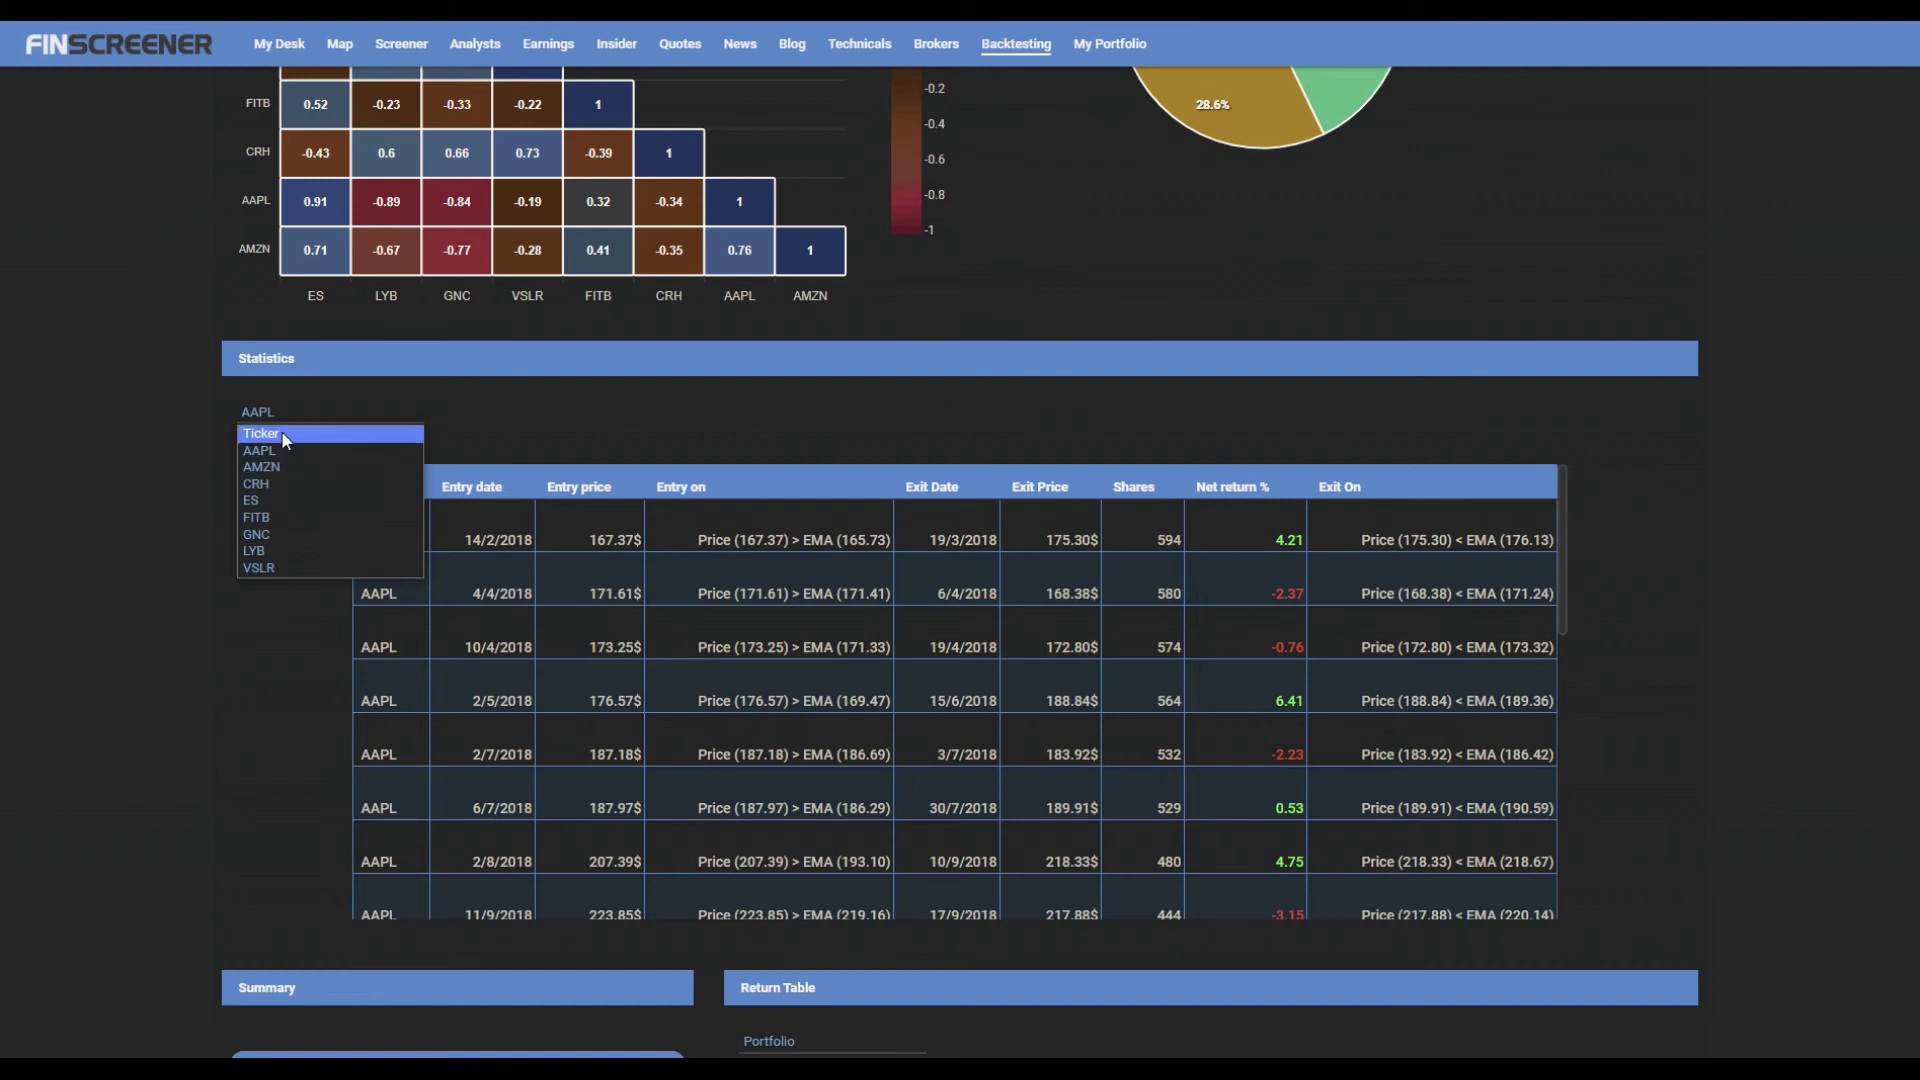
click(279, 451)
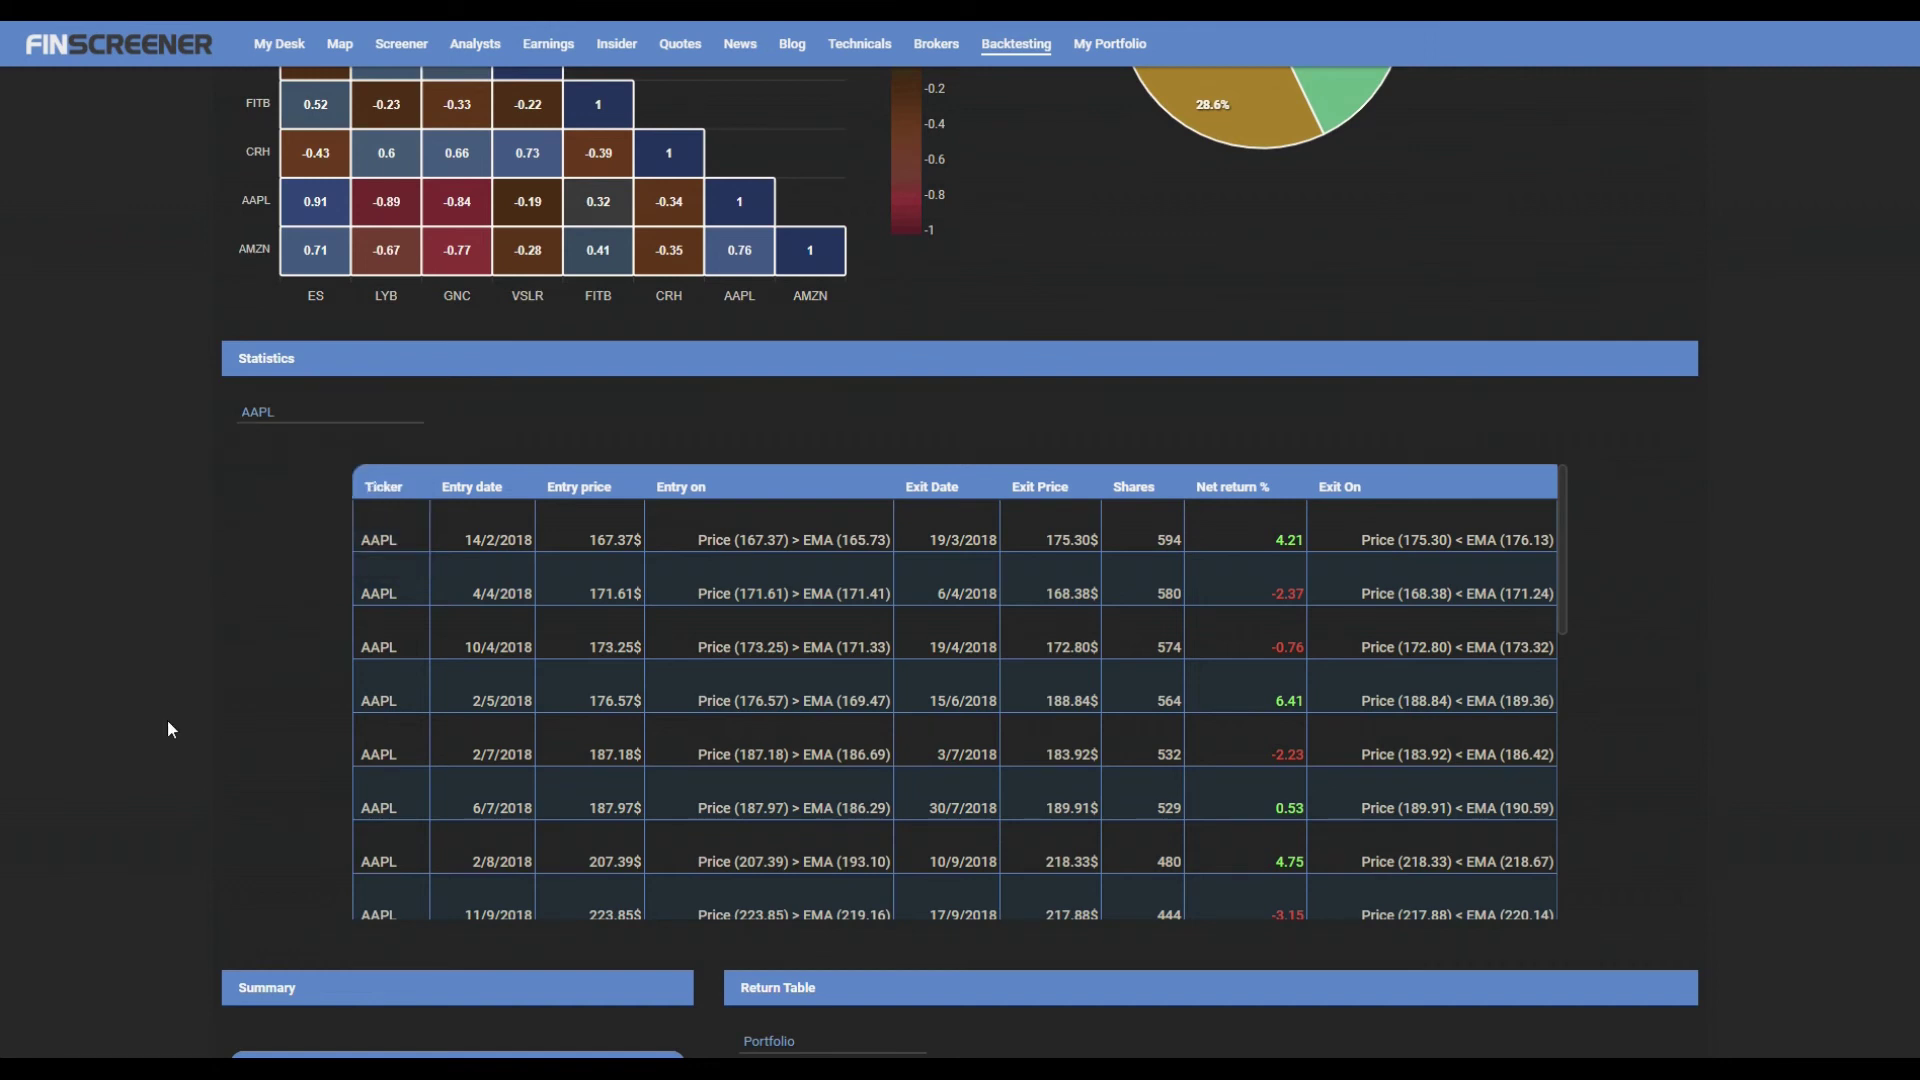
scroll(166, 718, down, 5)
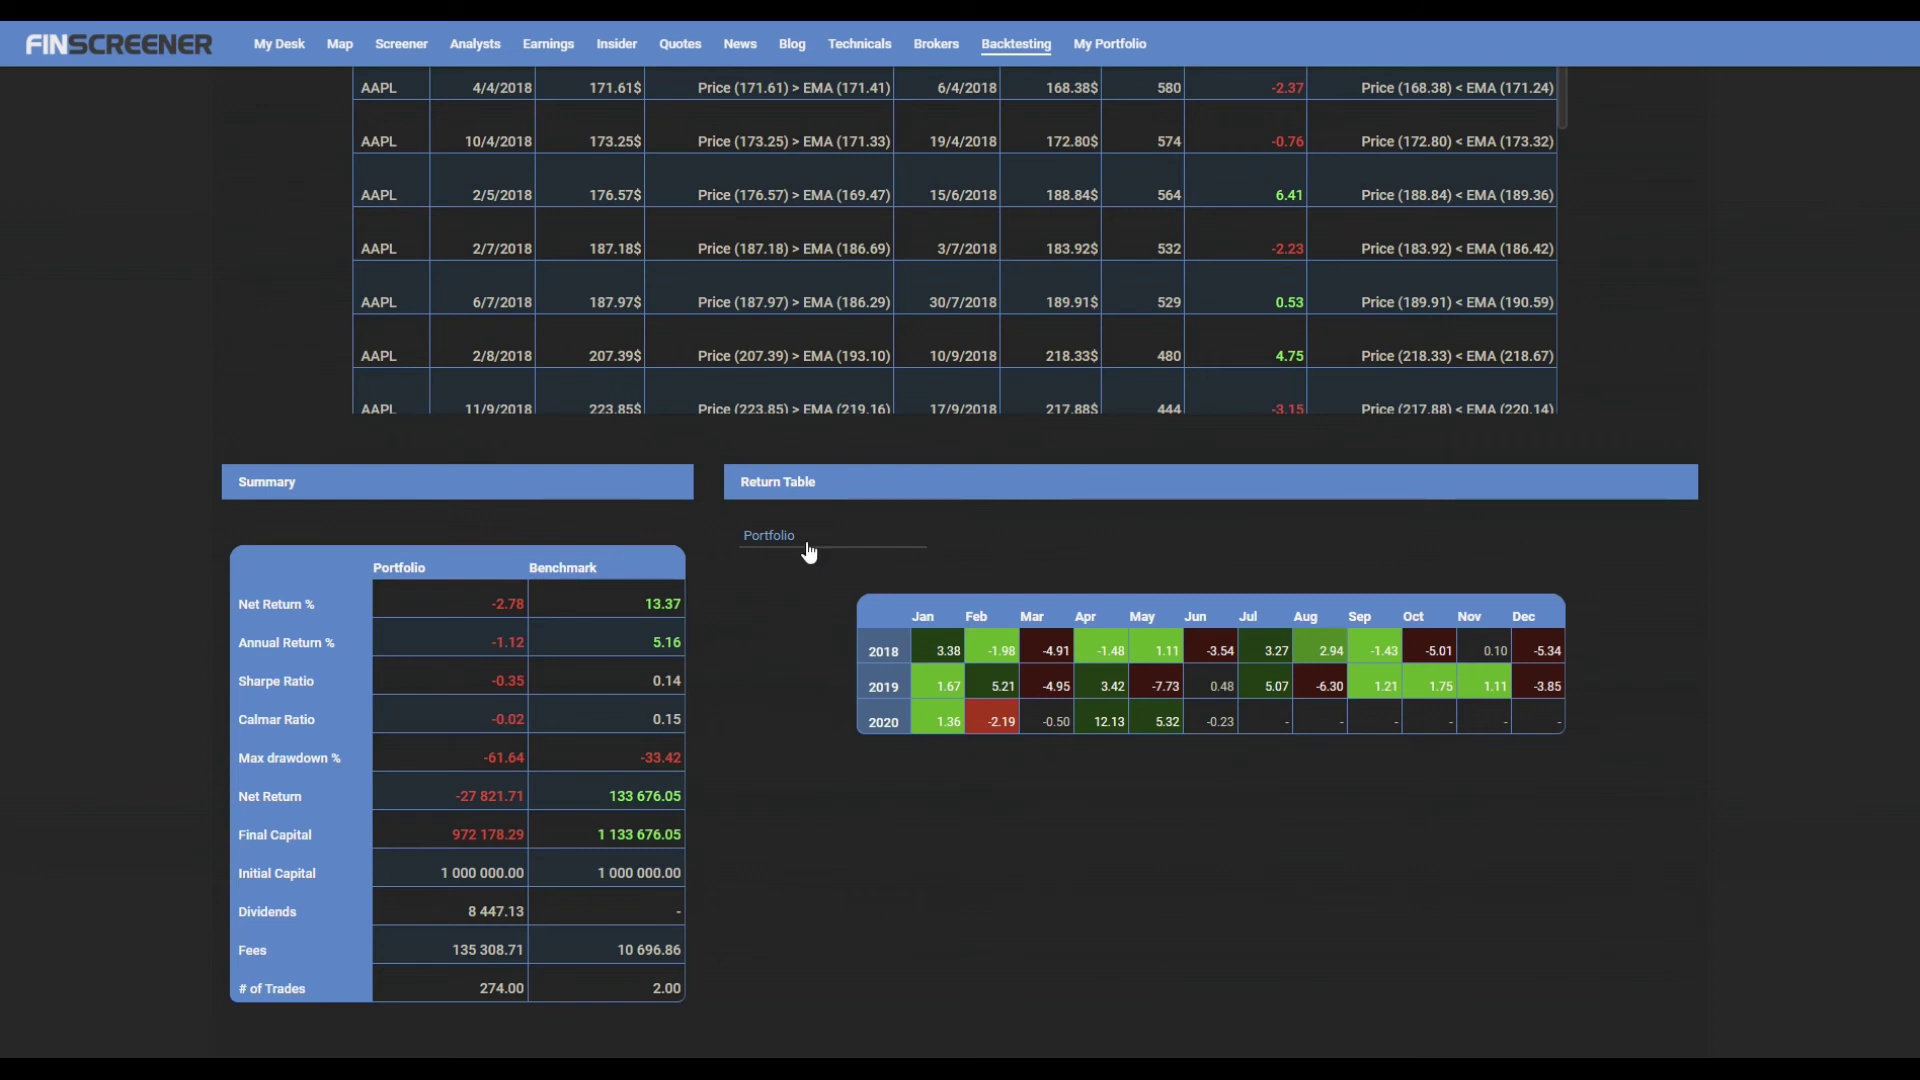
click(918, 543)
click(777, 574)
scroll(1708, 626, up, 15)
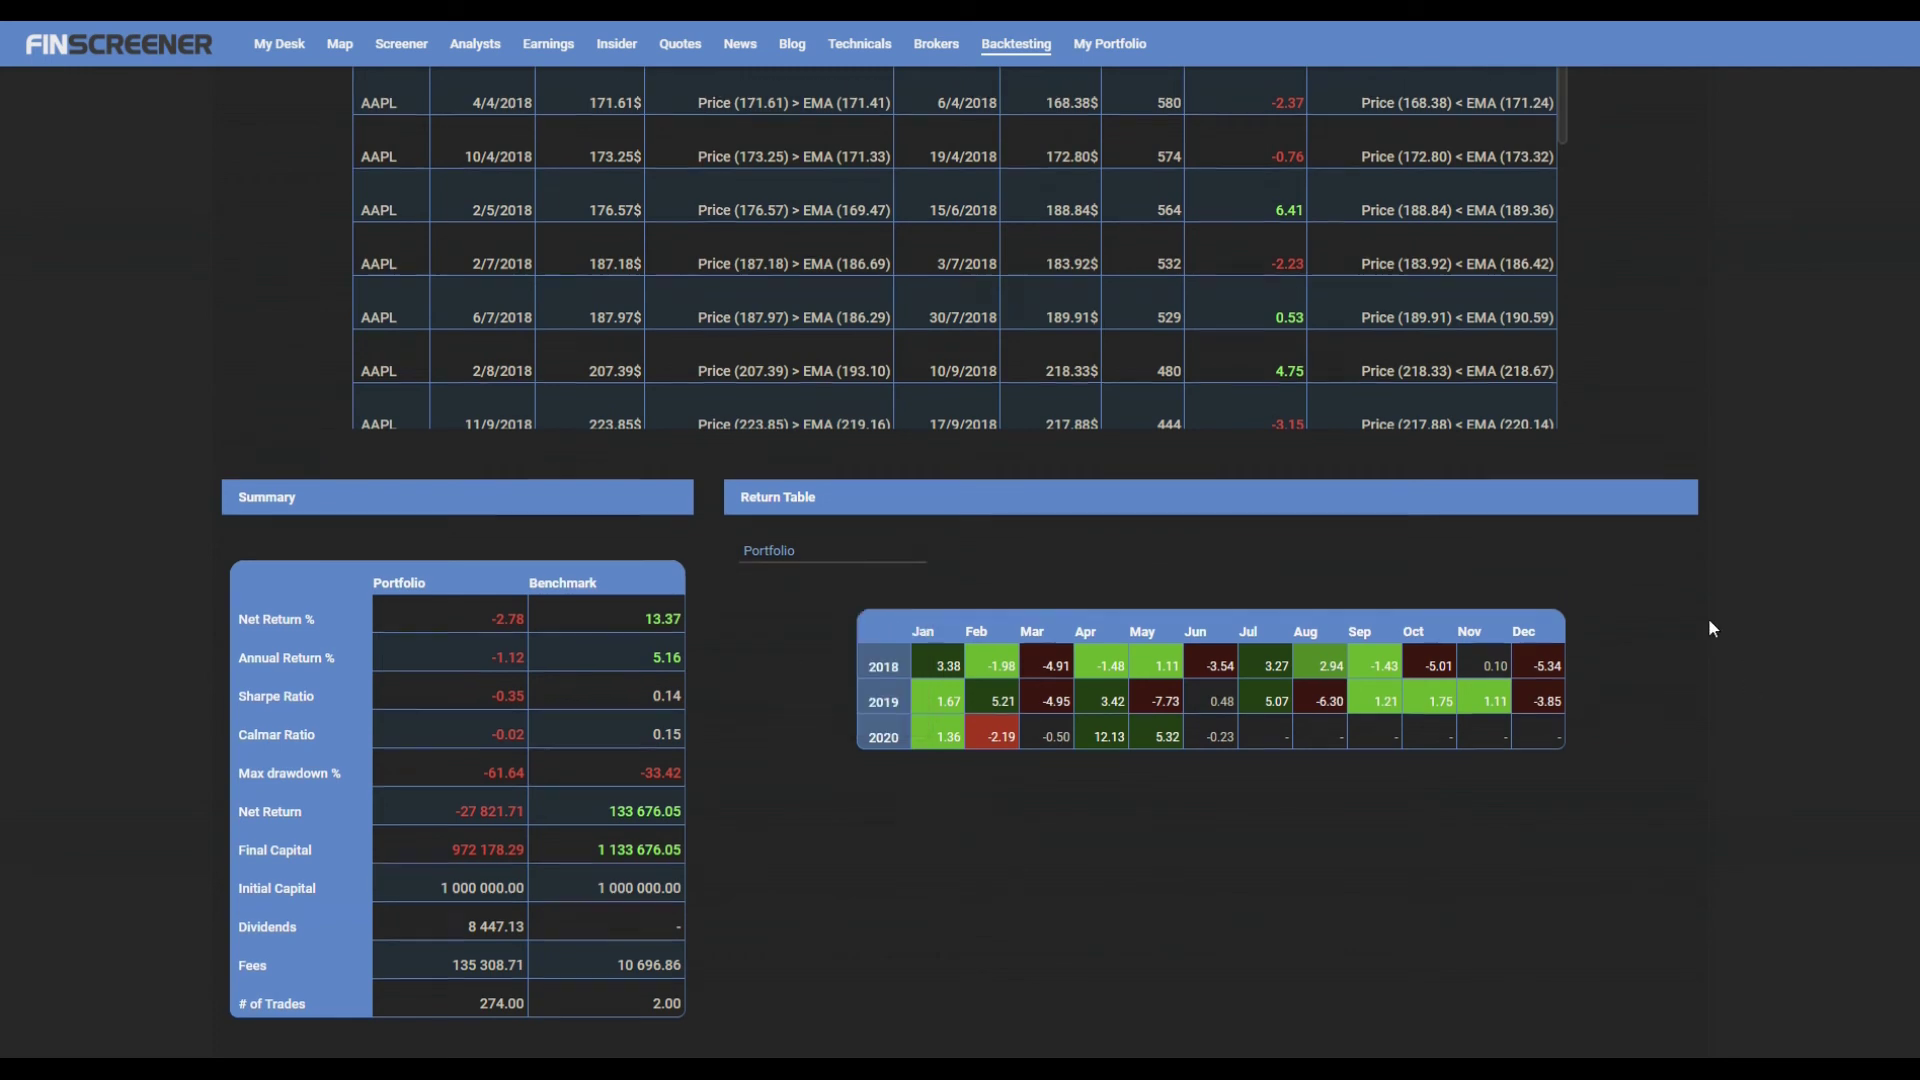
scroll(1707, 618, up, 4)
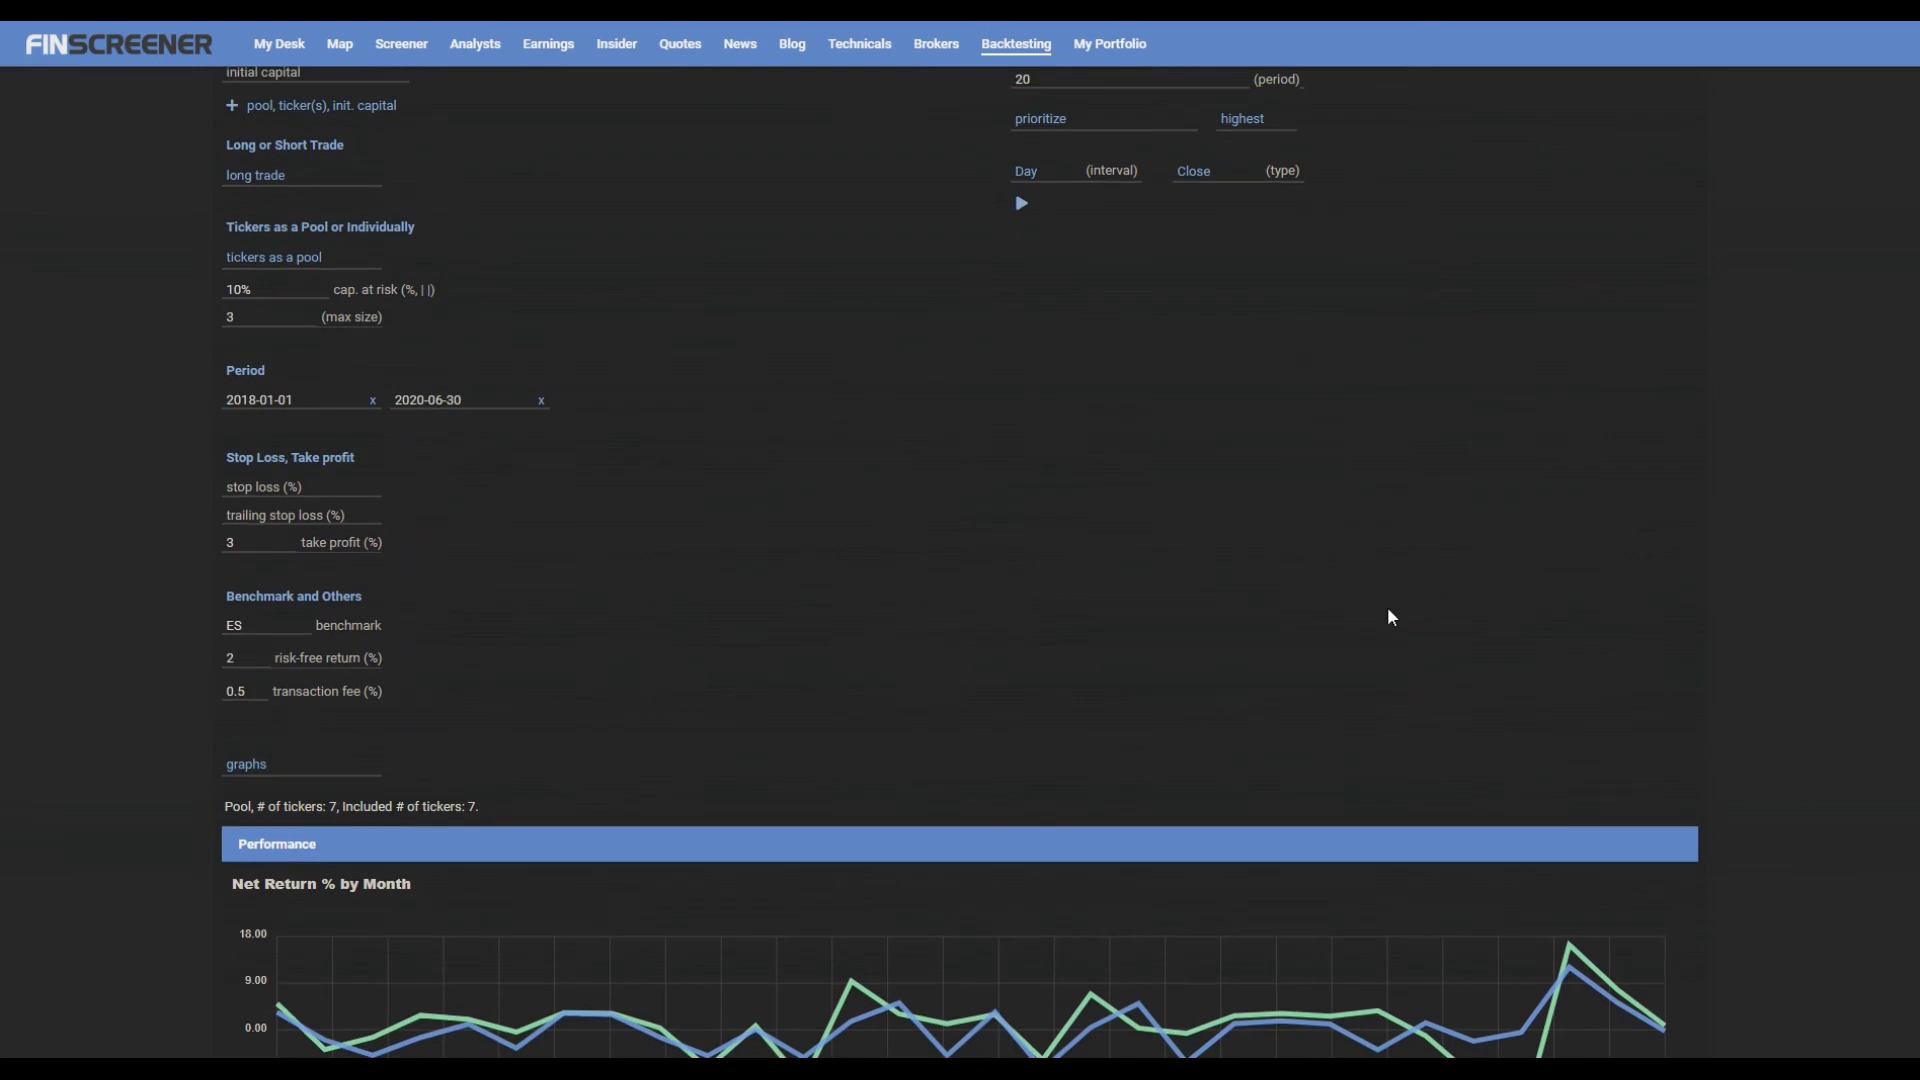
- Switch the results view from graphs back to a table
click(310, 768)
click(295, 806)
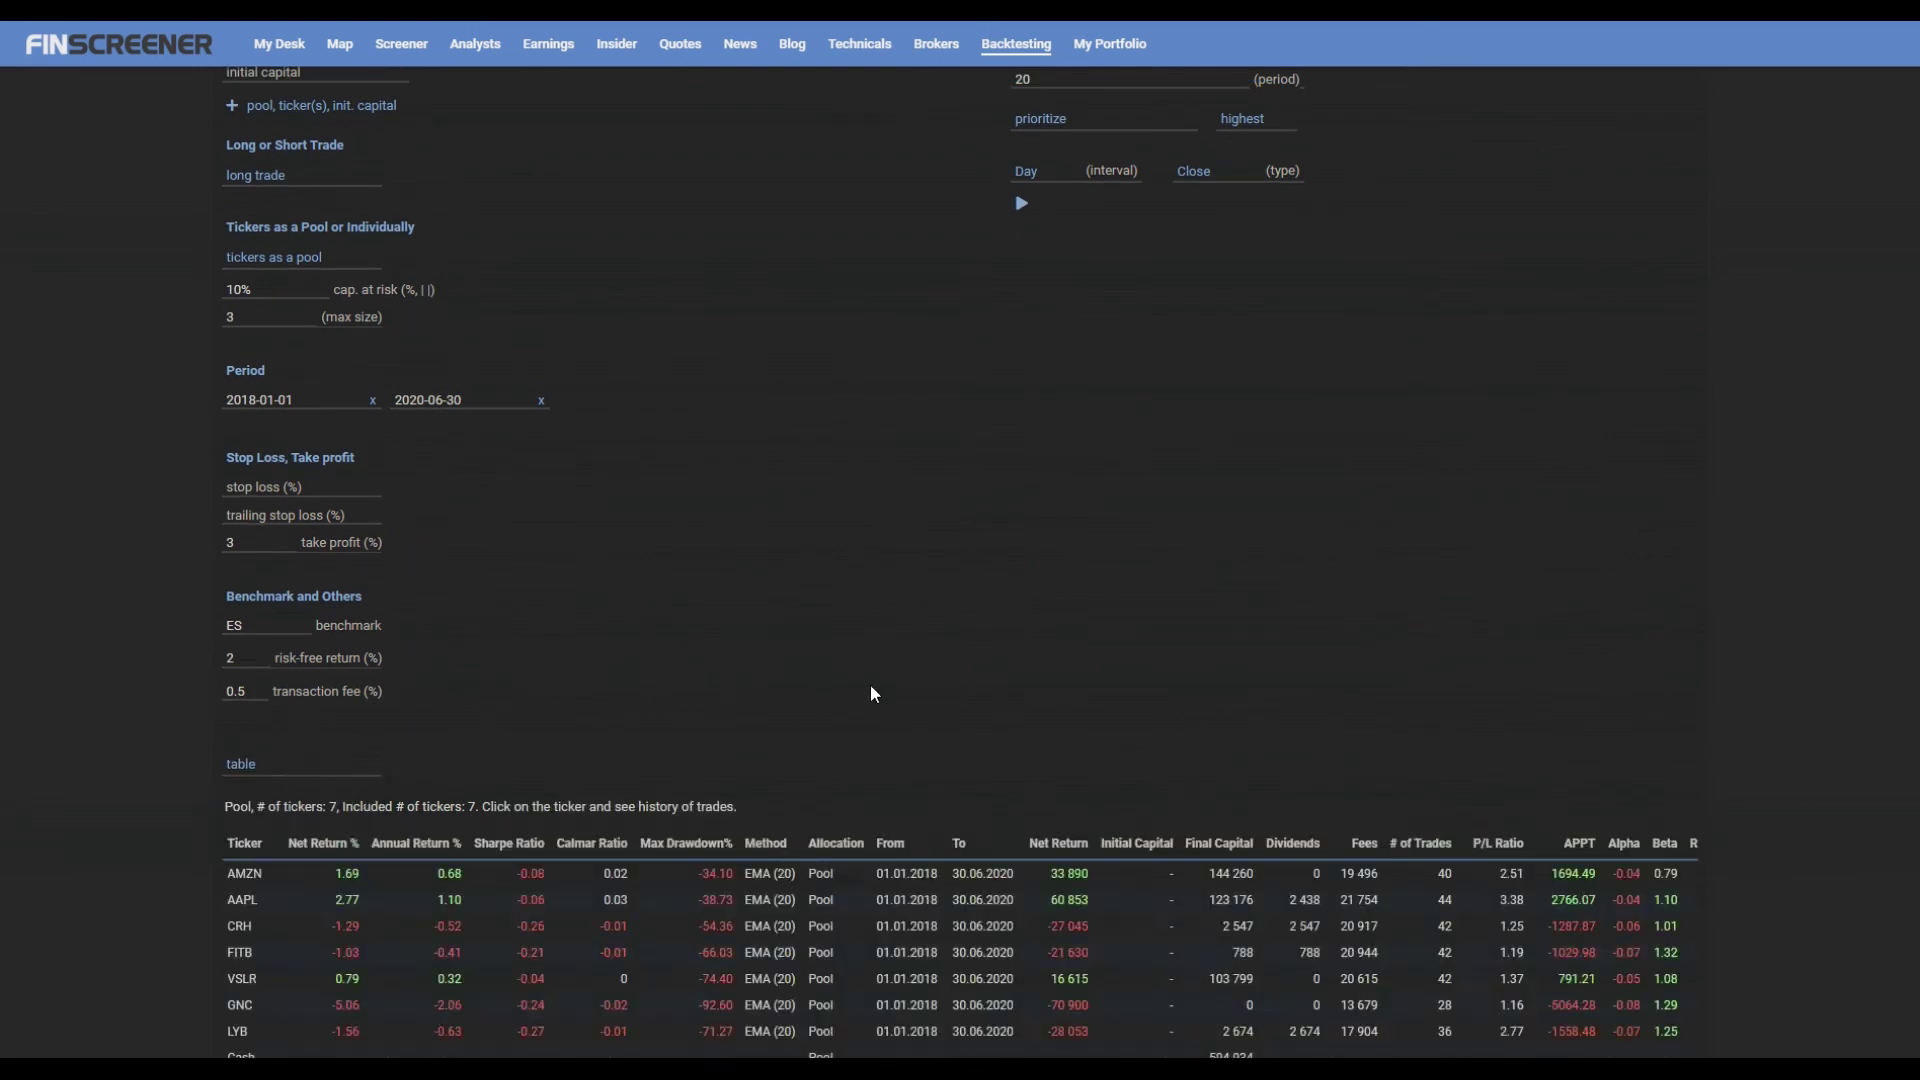
scroll(870, 690, up, 2)
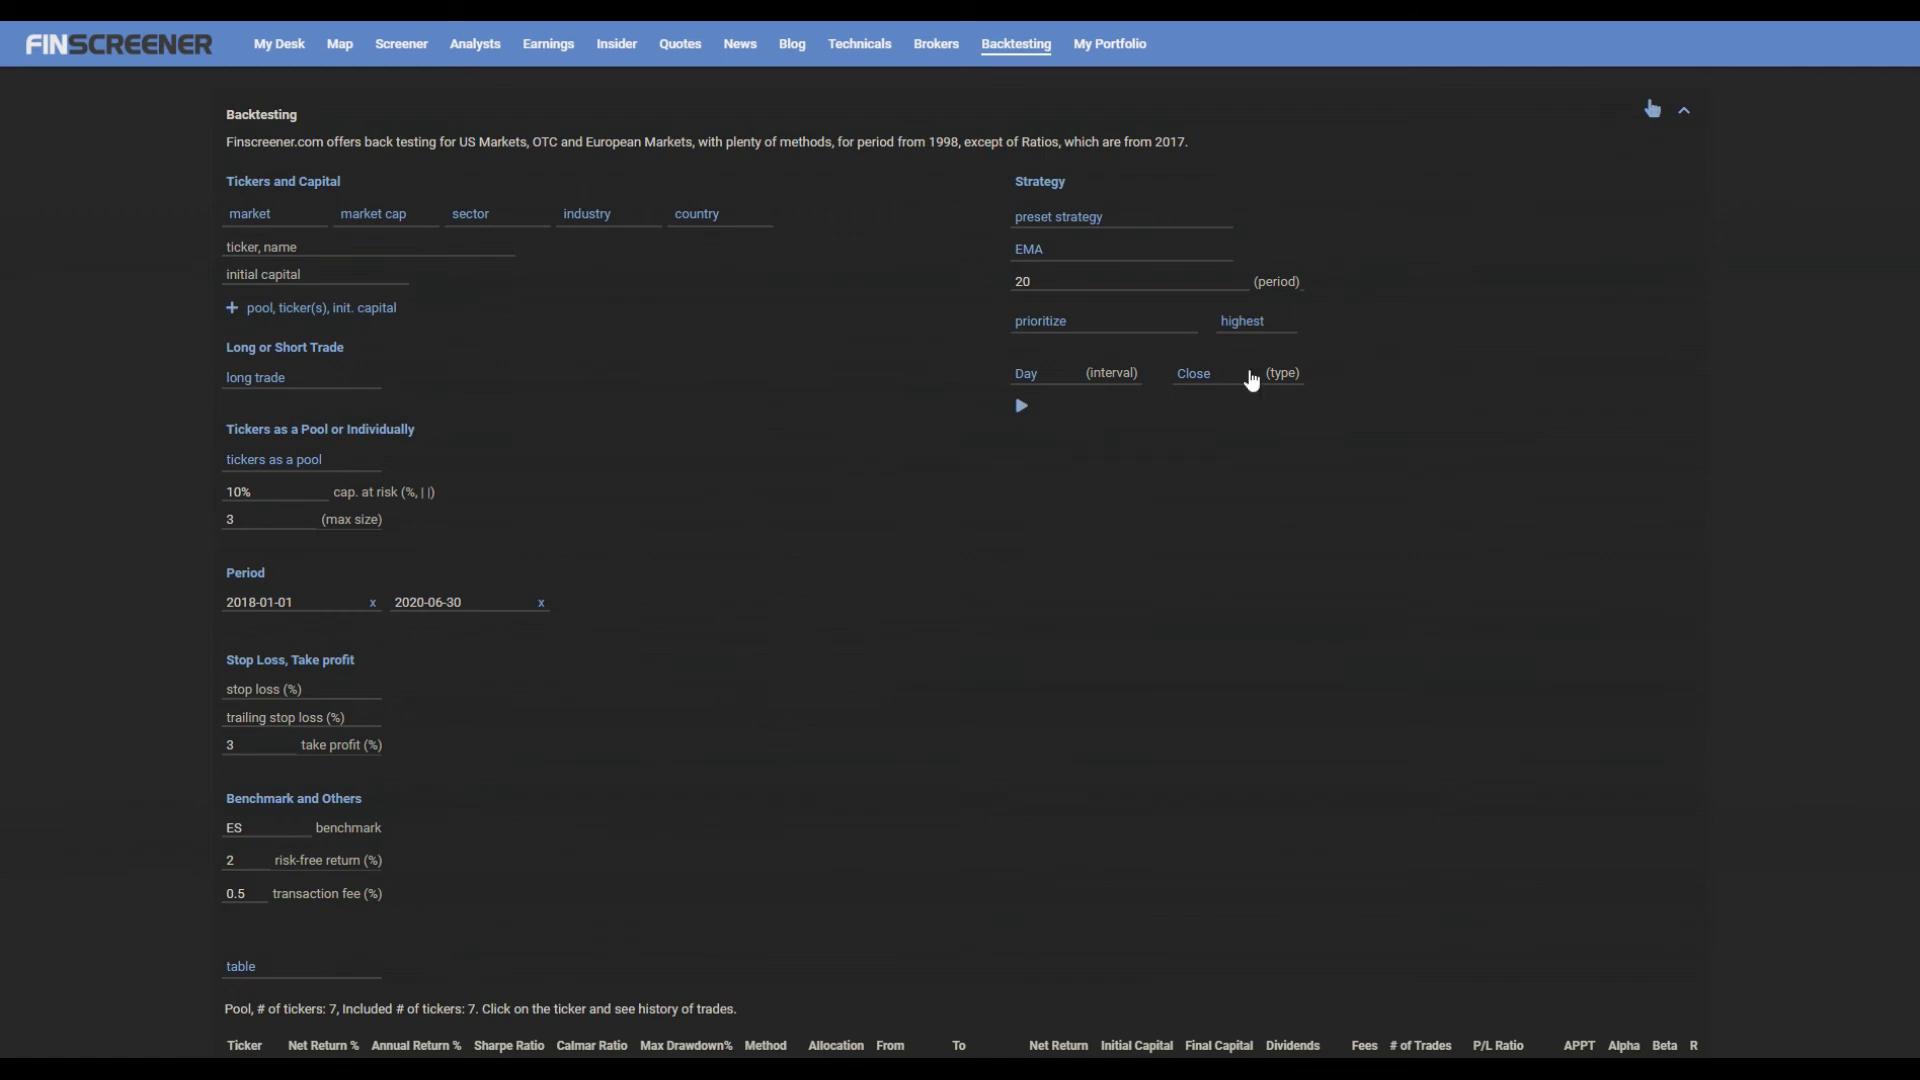
- Change the preset strategy from EMA to SMA and rerun the backtest
click(1020, 254)
click(1030, 288)
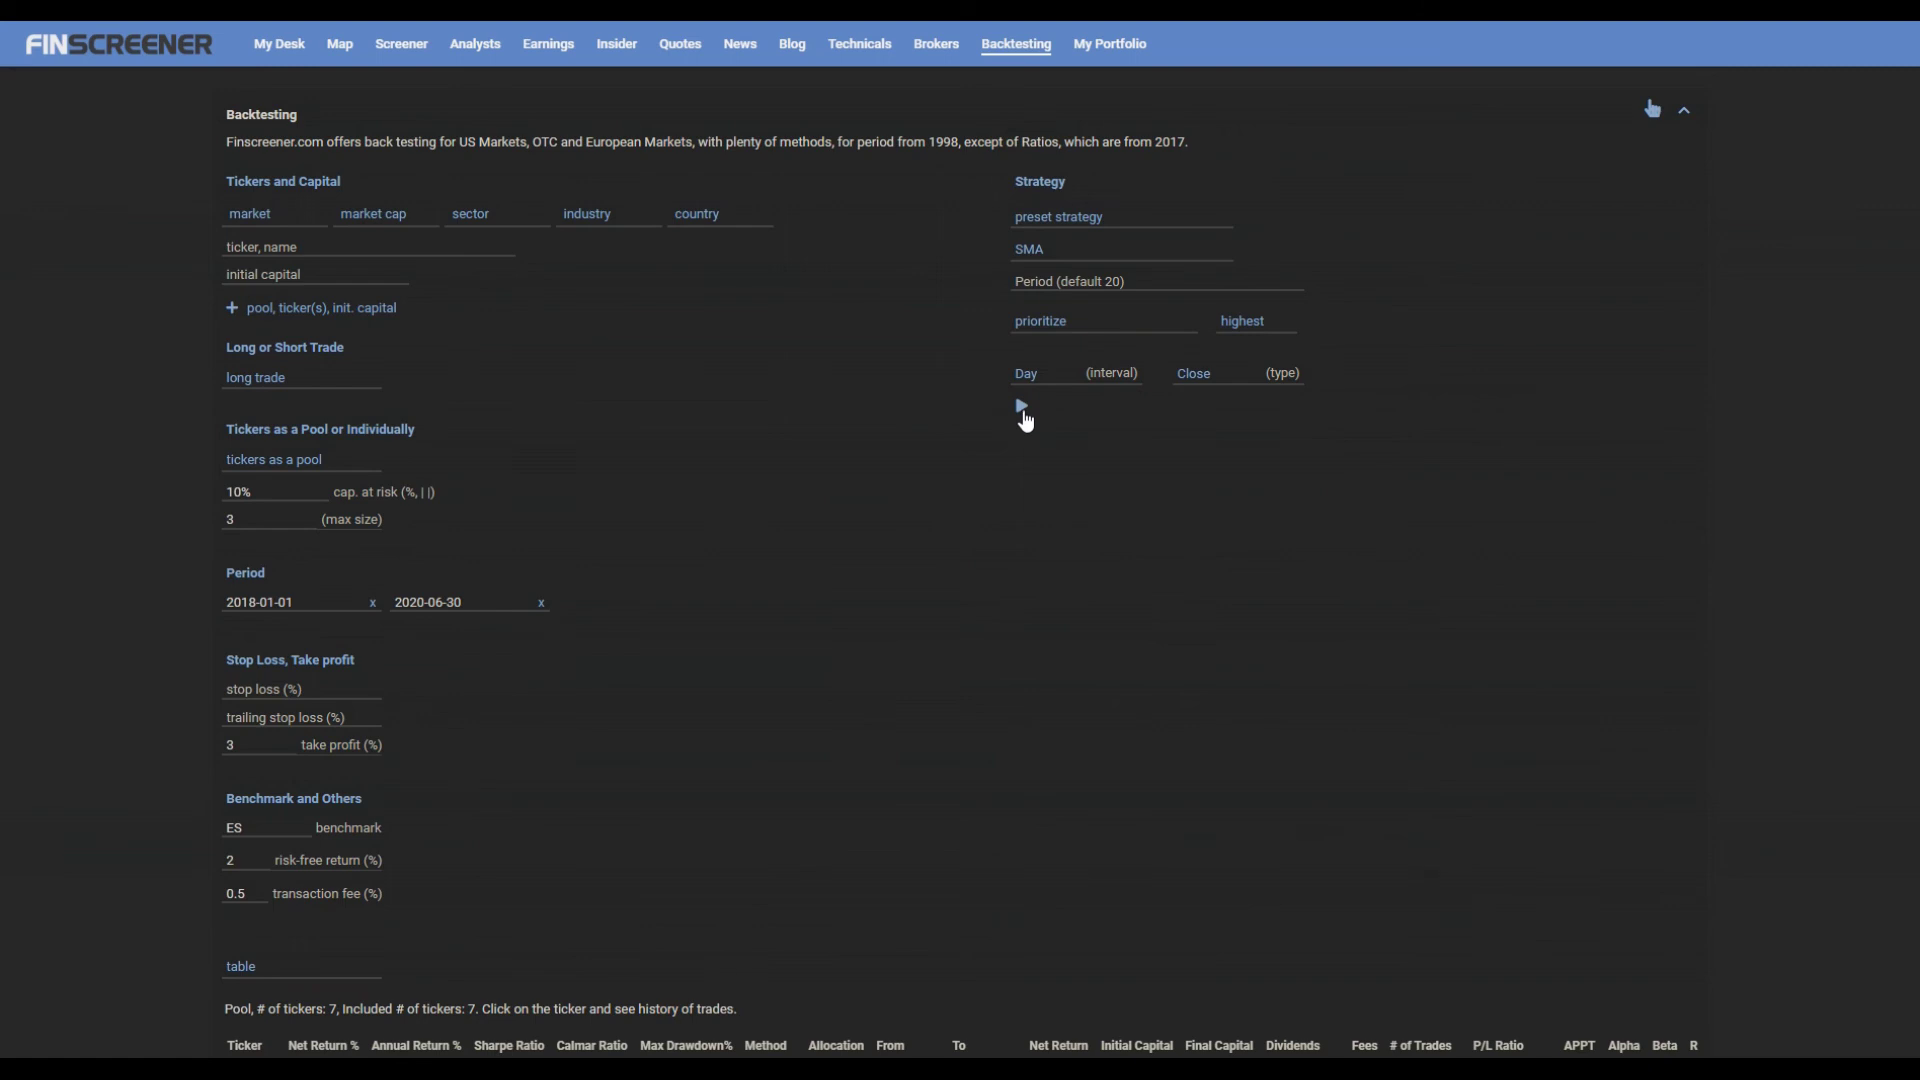
click(1022, 406)
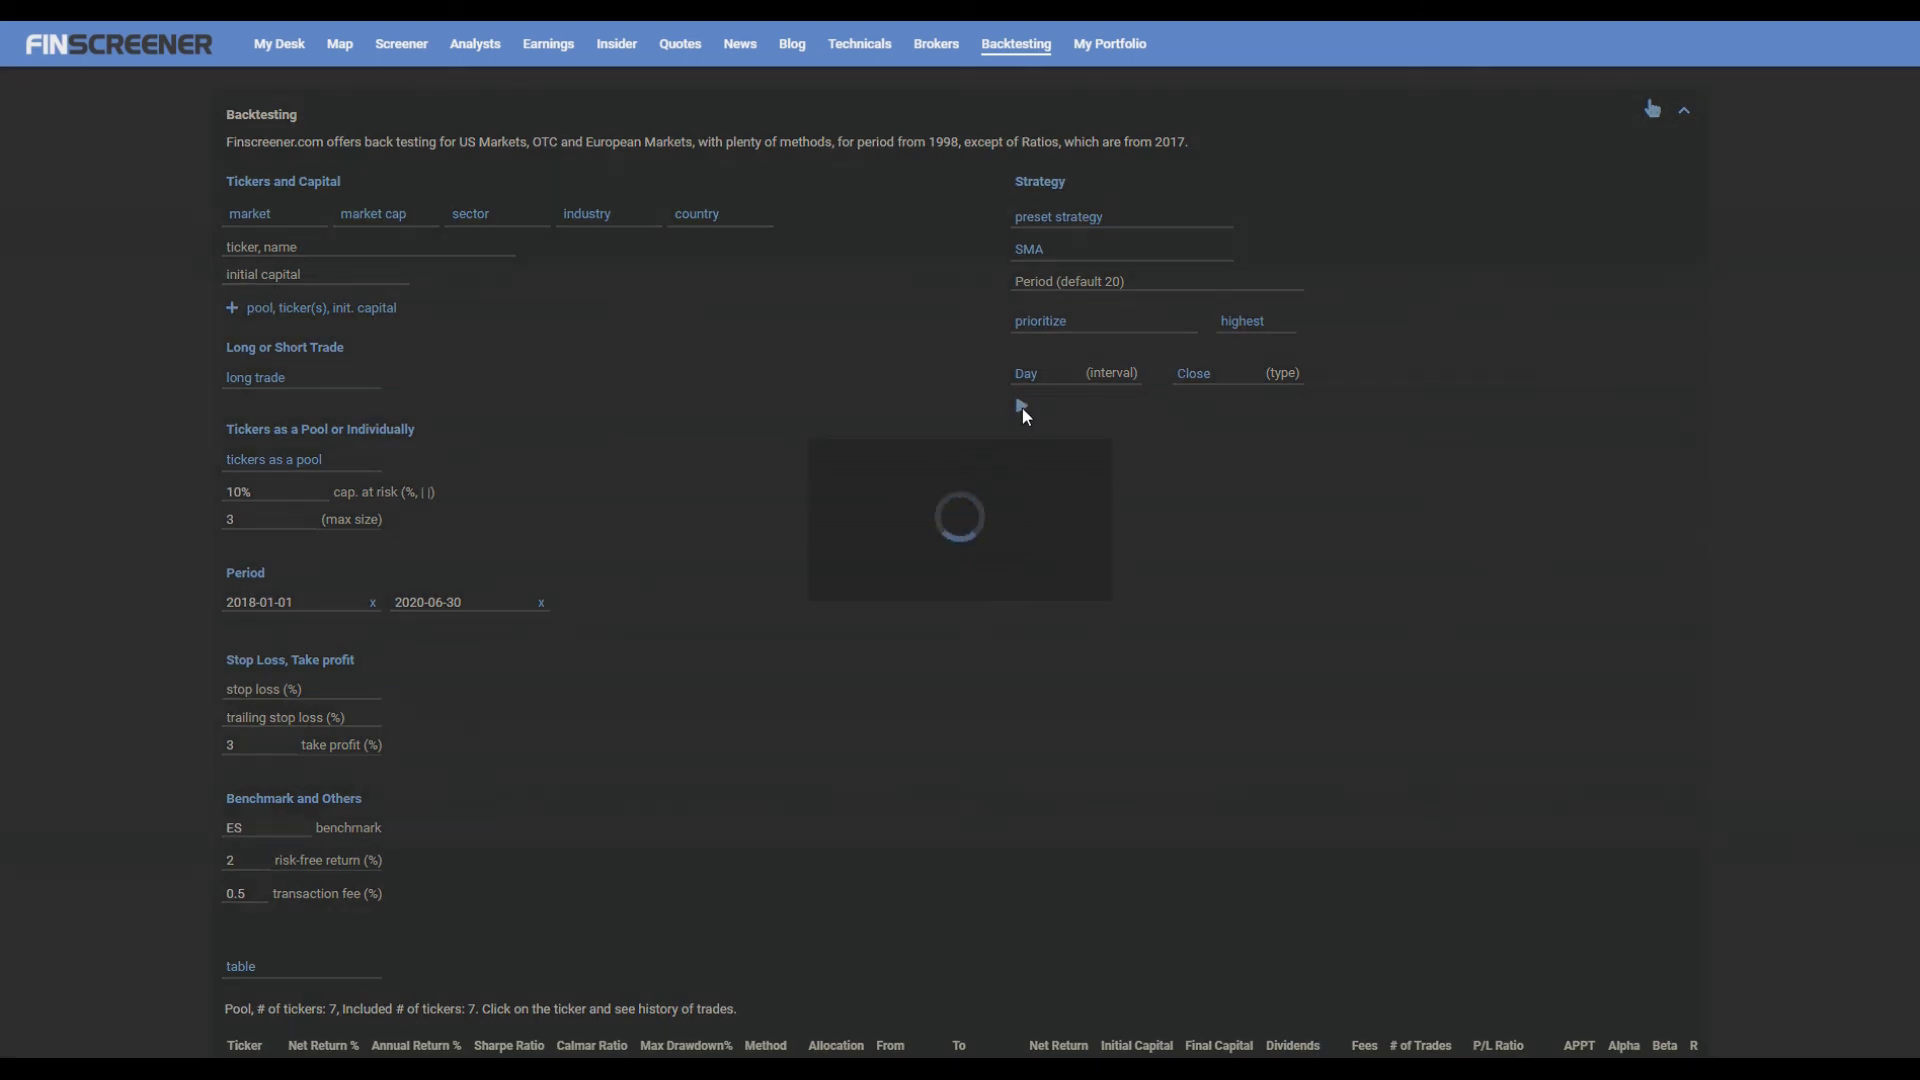
scroll(1760, 540, down, 2)
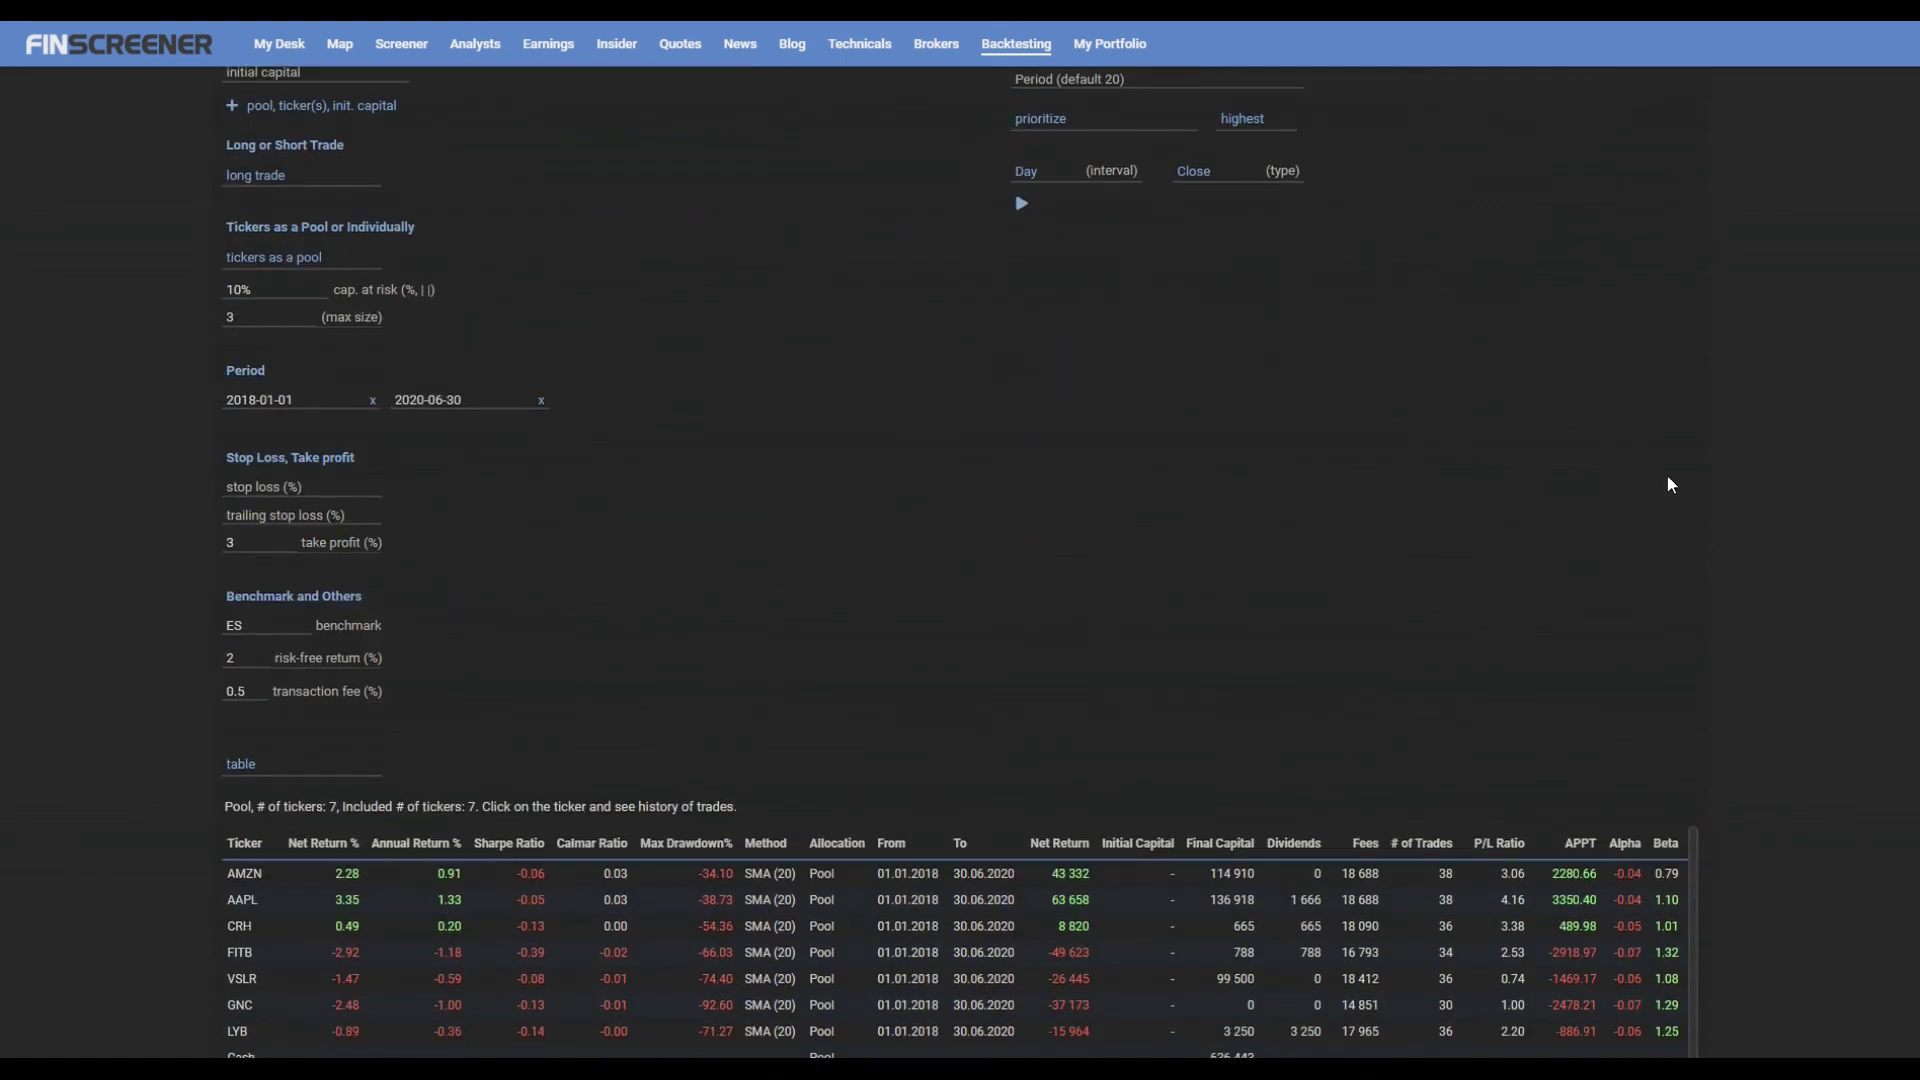
scroll(1626, 456, up, 2)
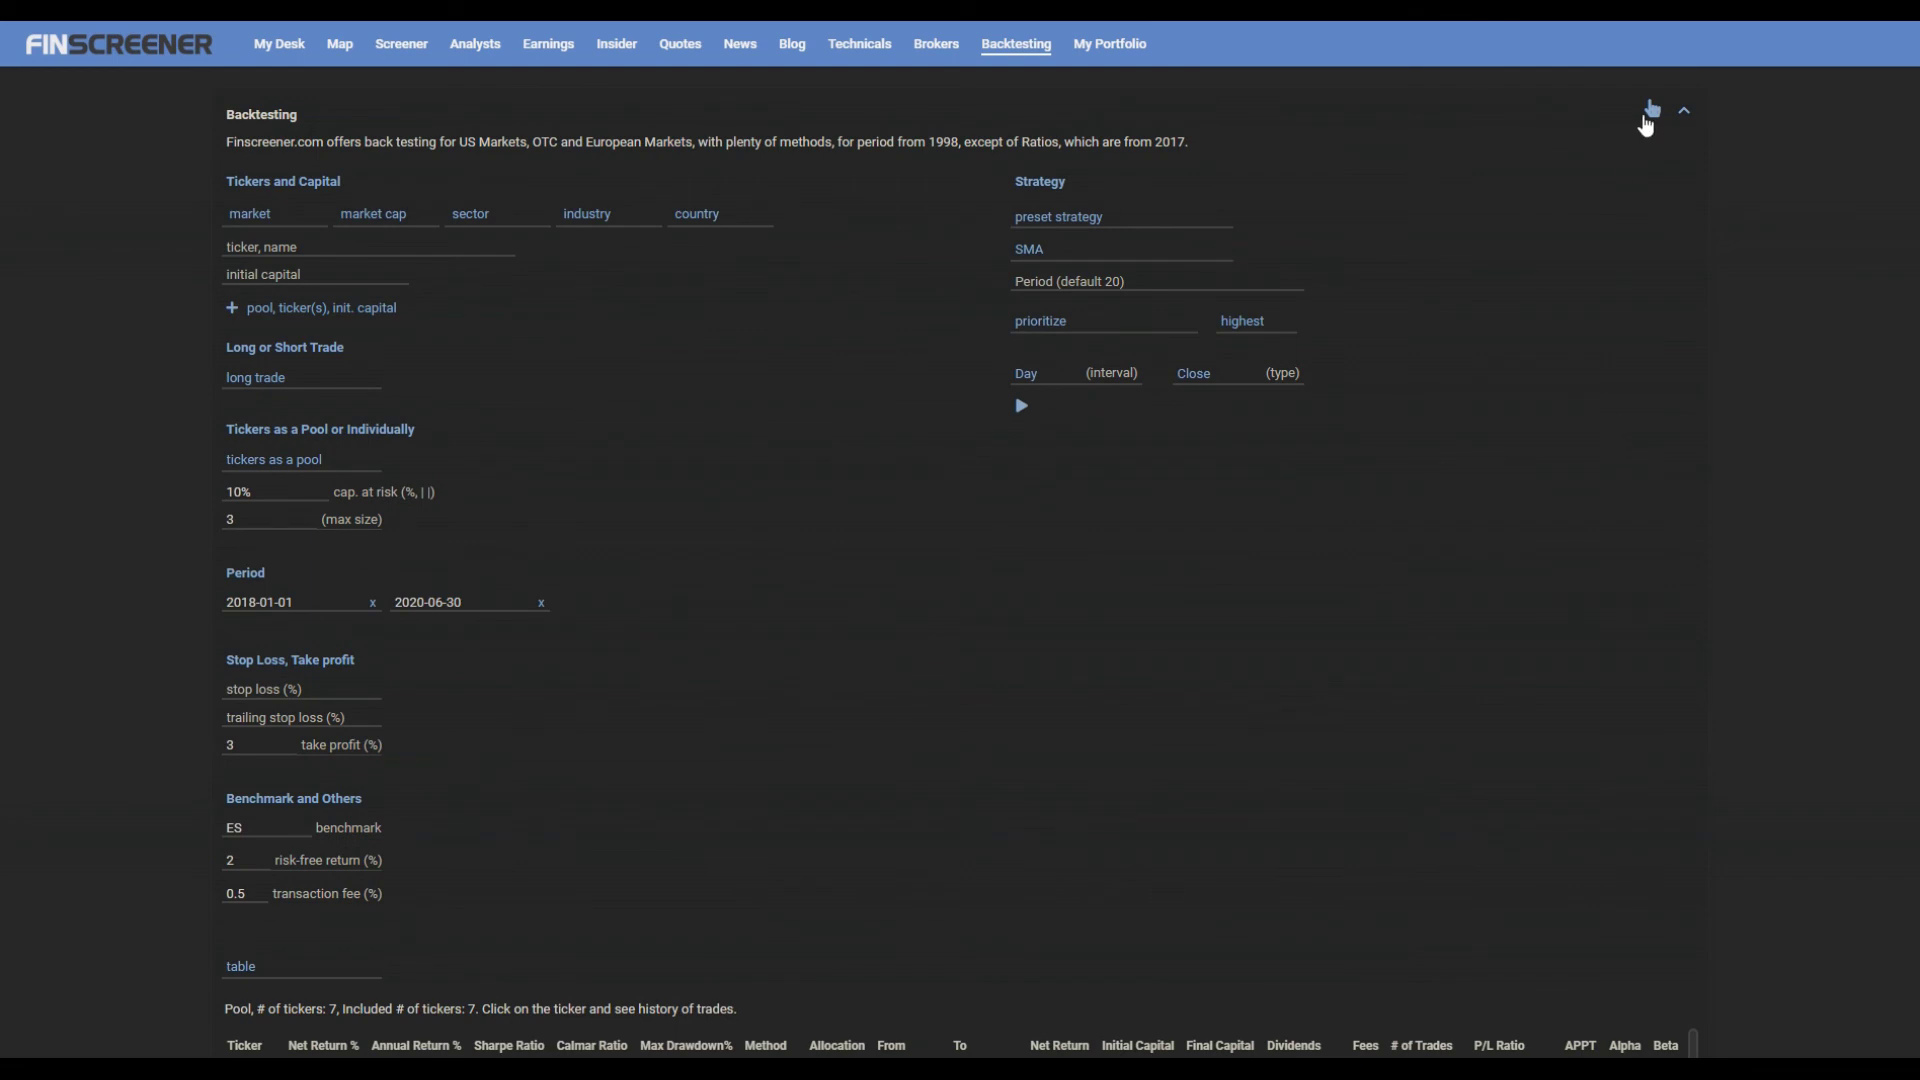
- Replace the SMA preset with a custom strategy that has blank buy and sell rules
click(1650, 115)
click(1566, 150)
click(1066, 215)
click(1047, 258)
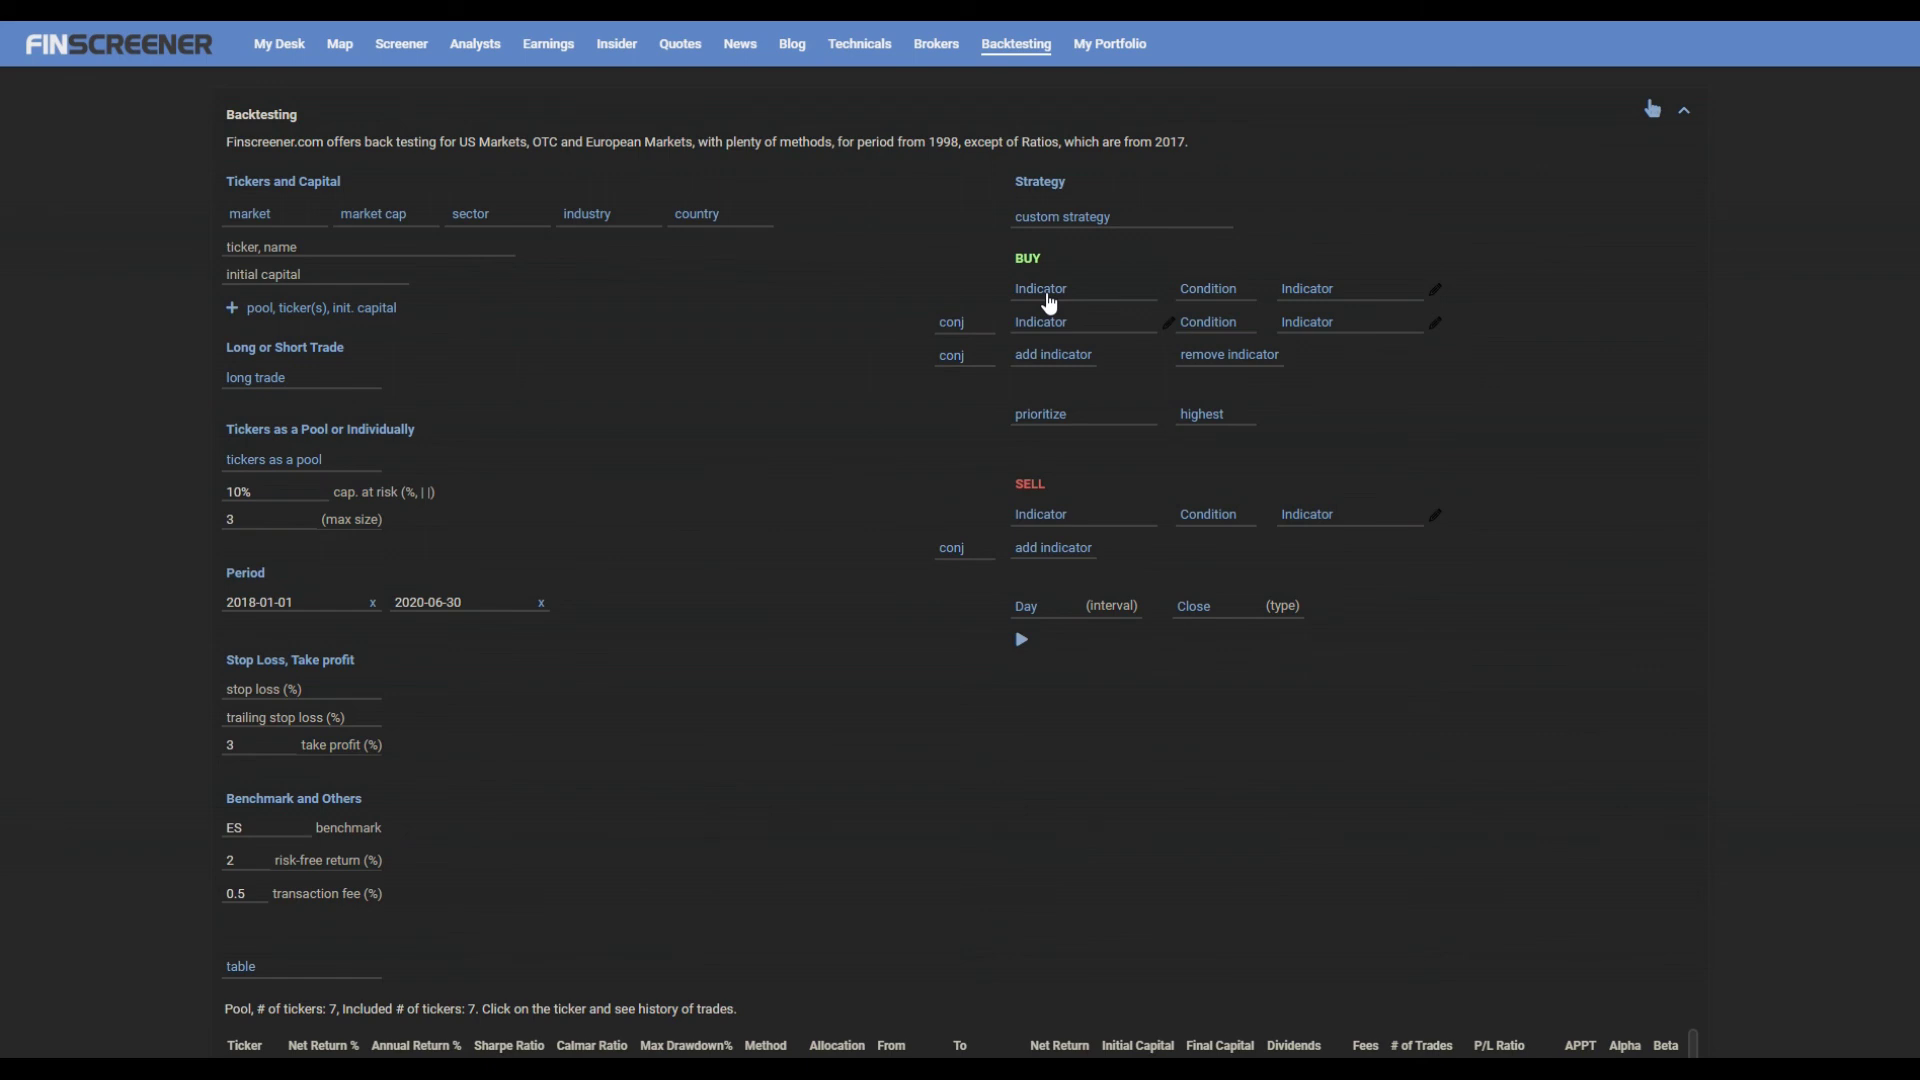
- Set the first buy rule to PE Ratio is below exact value 10
click(1048, 302)
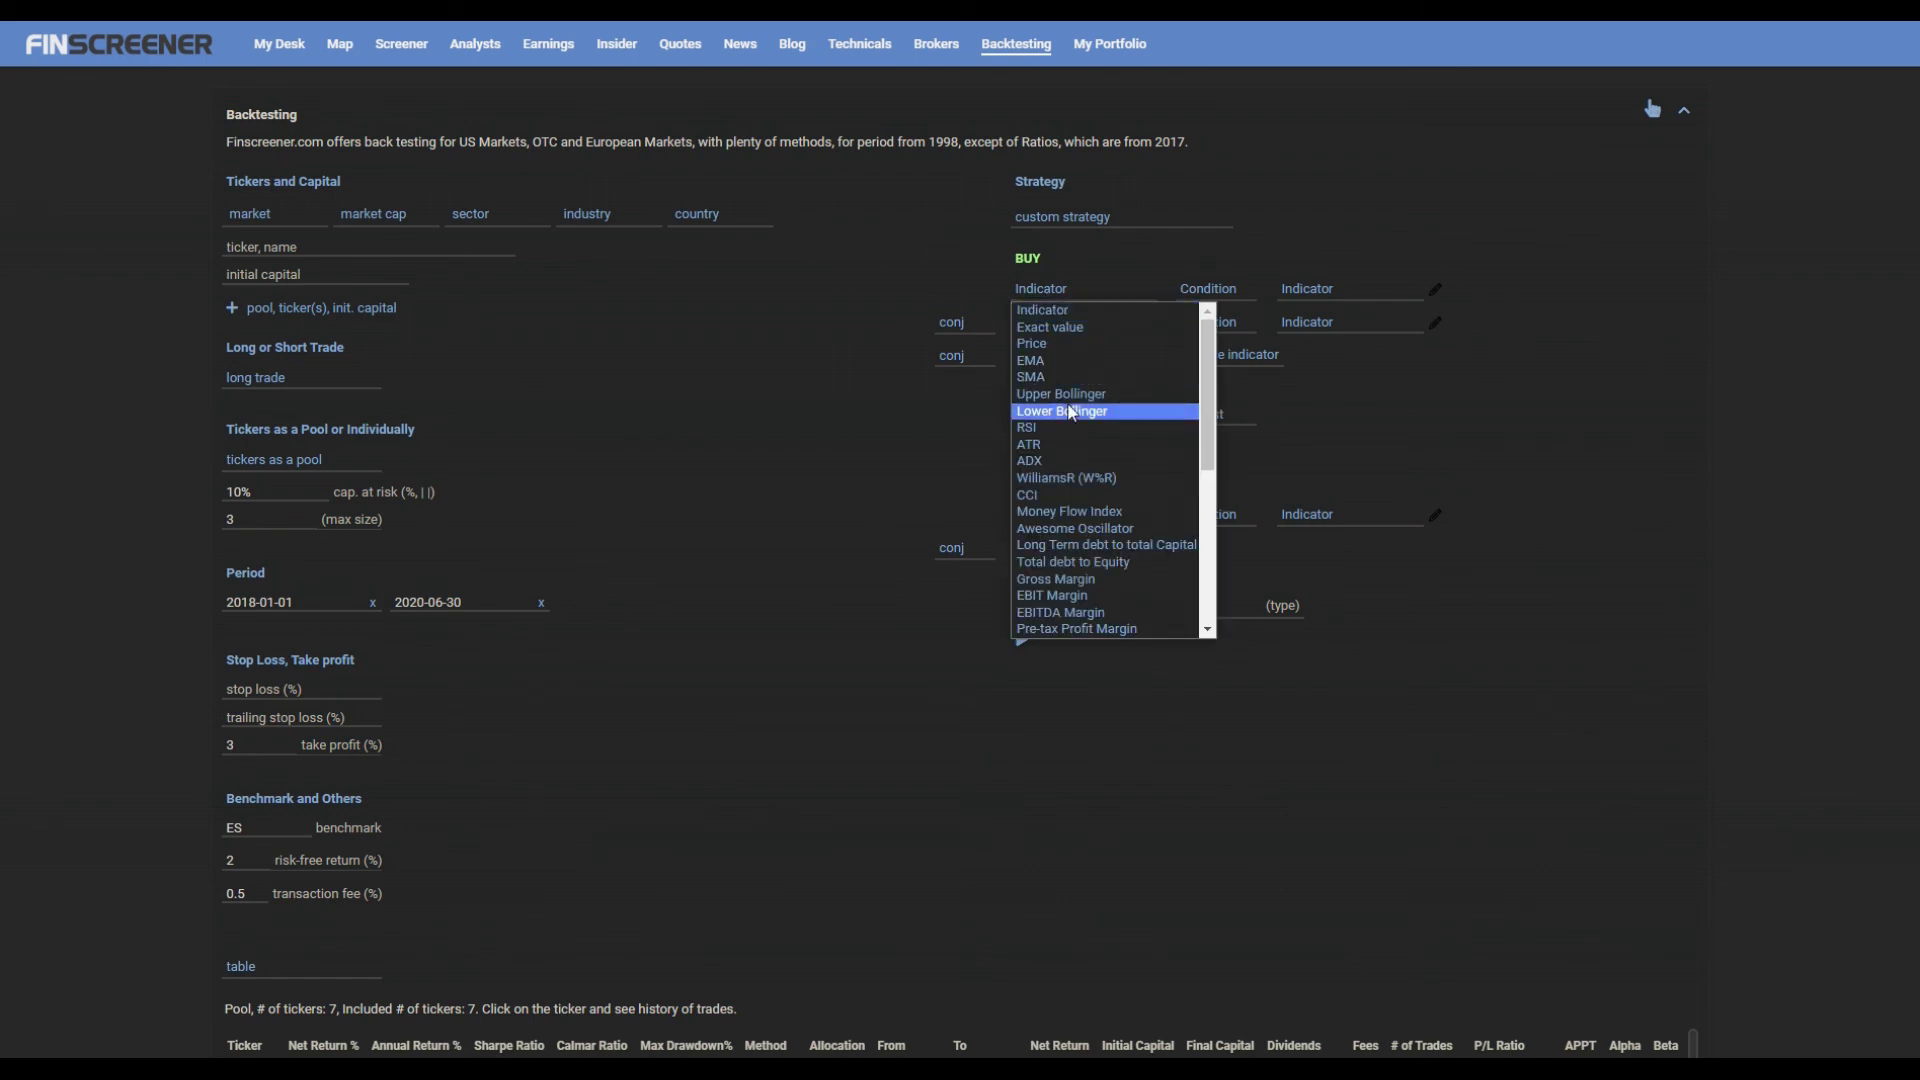
scroll(1068, 470, down, 3)
click(1068, 462)
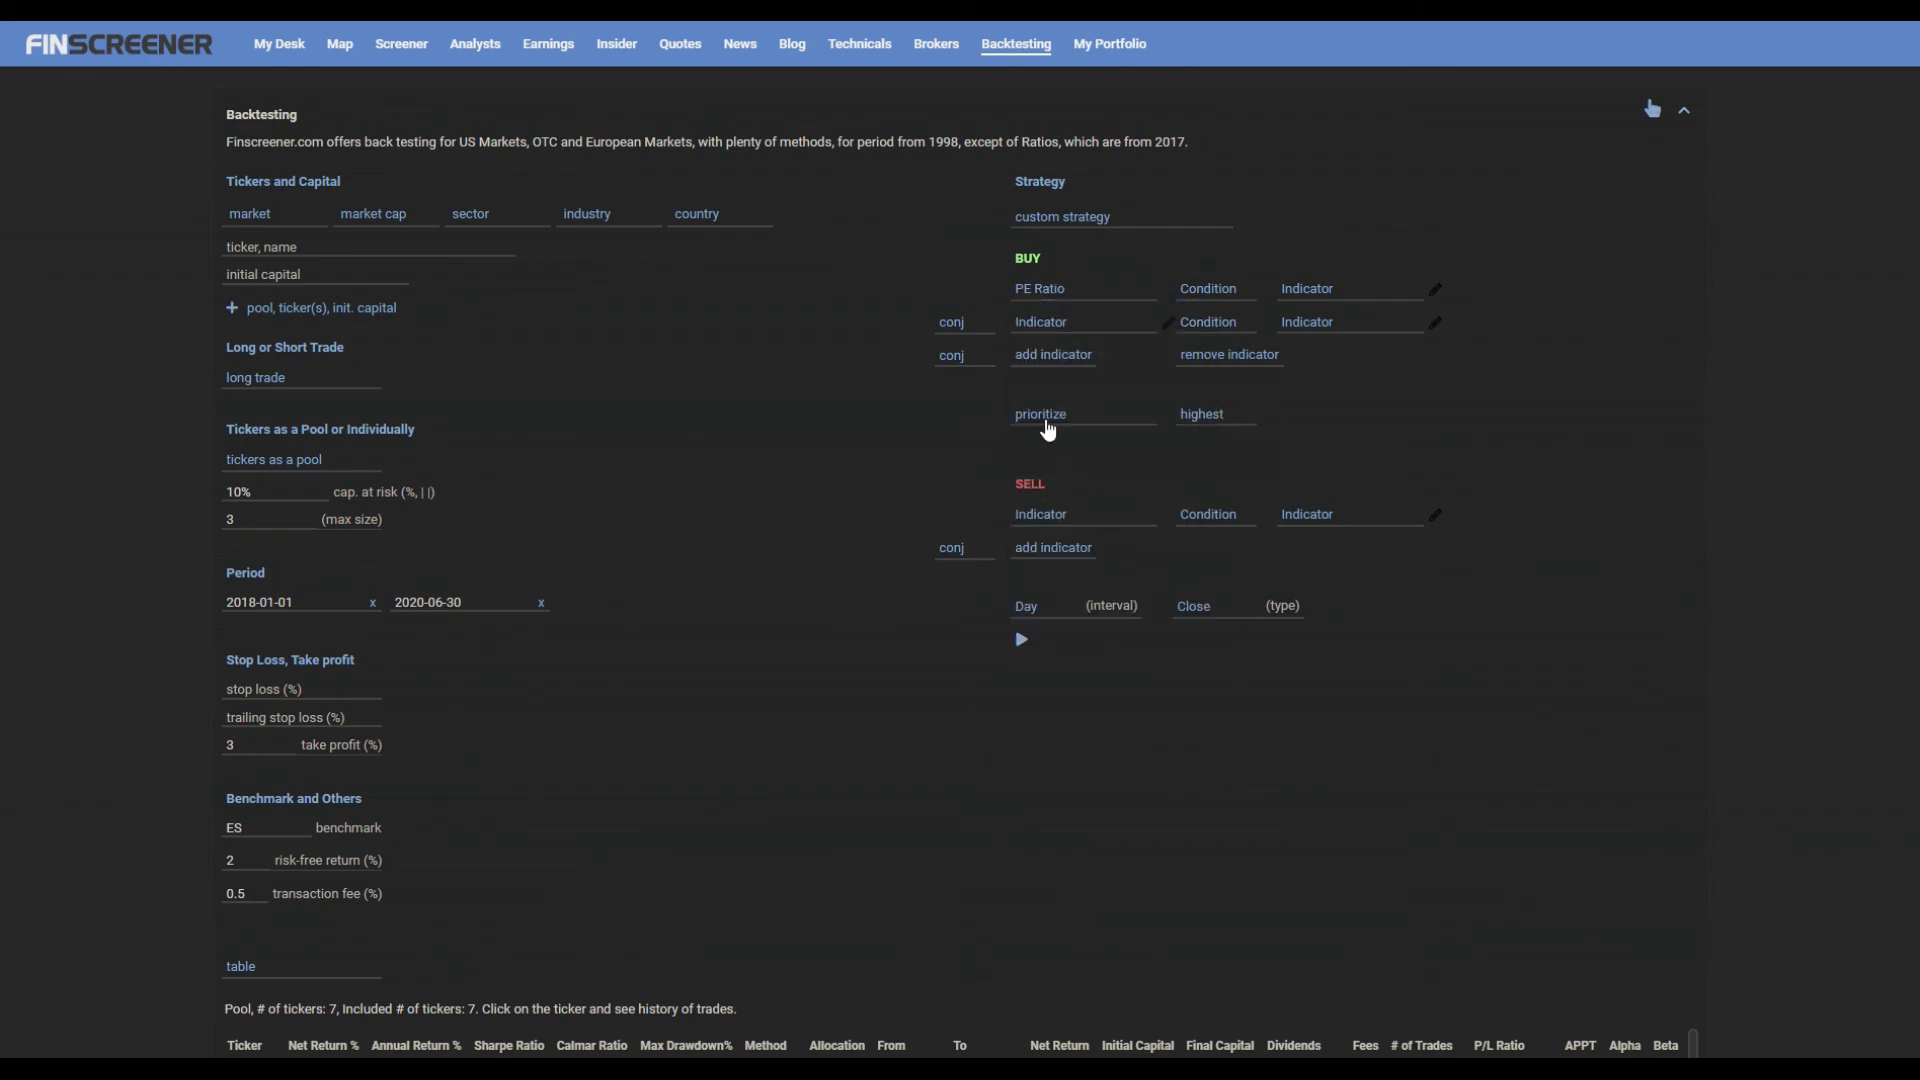
click(1217, 300)
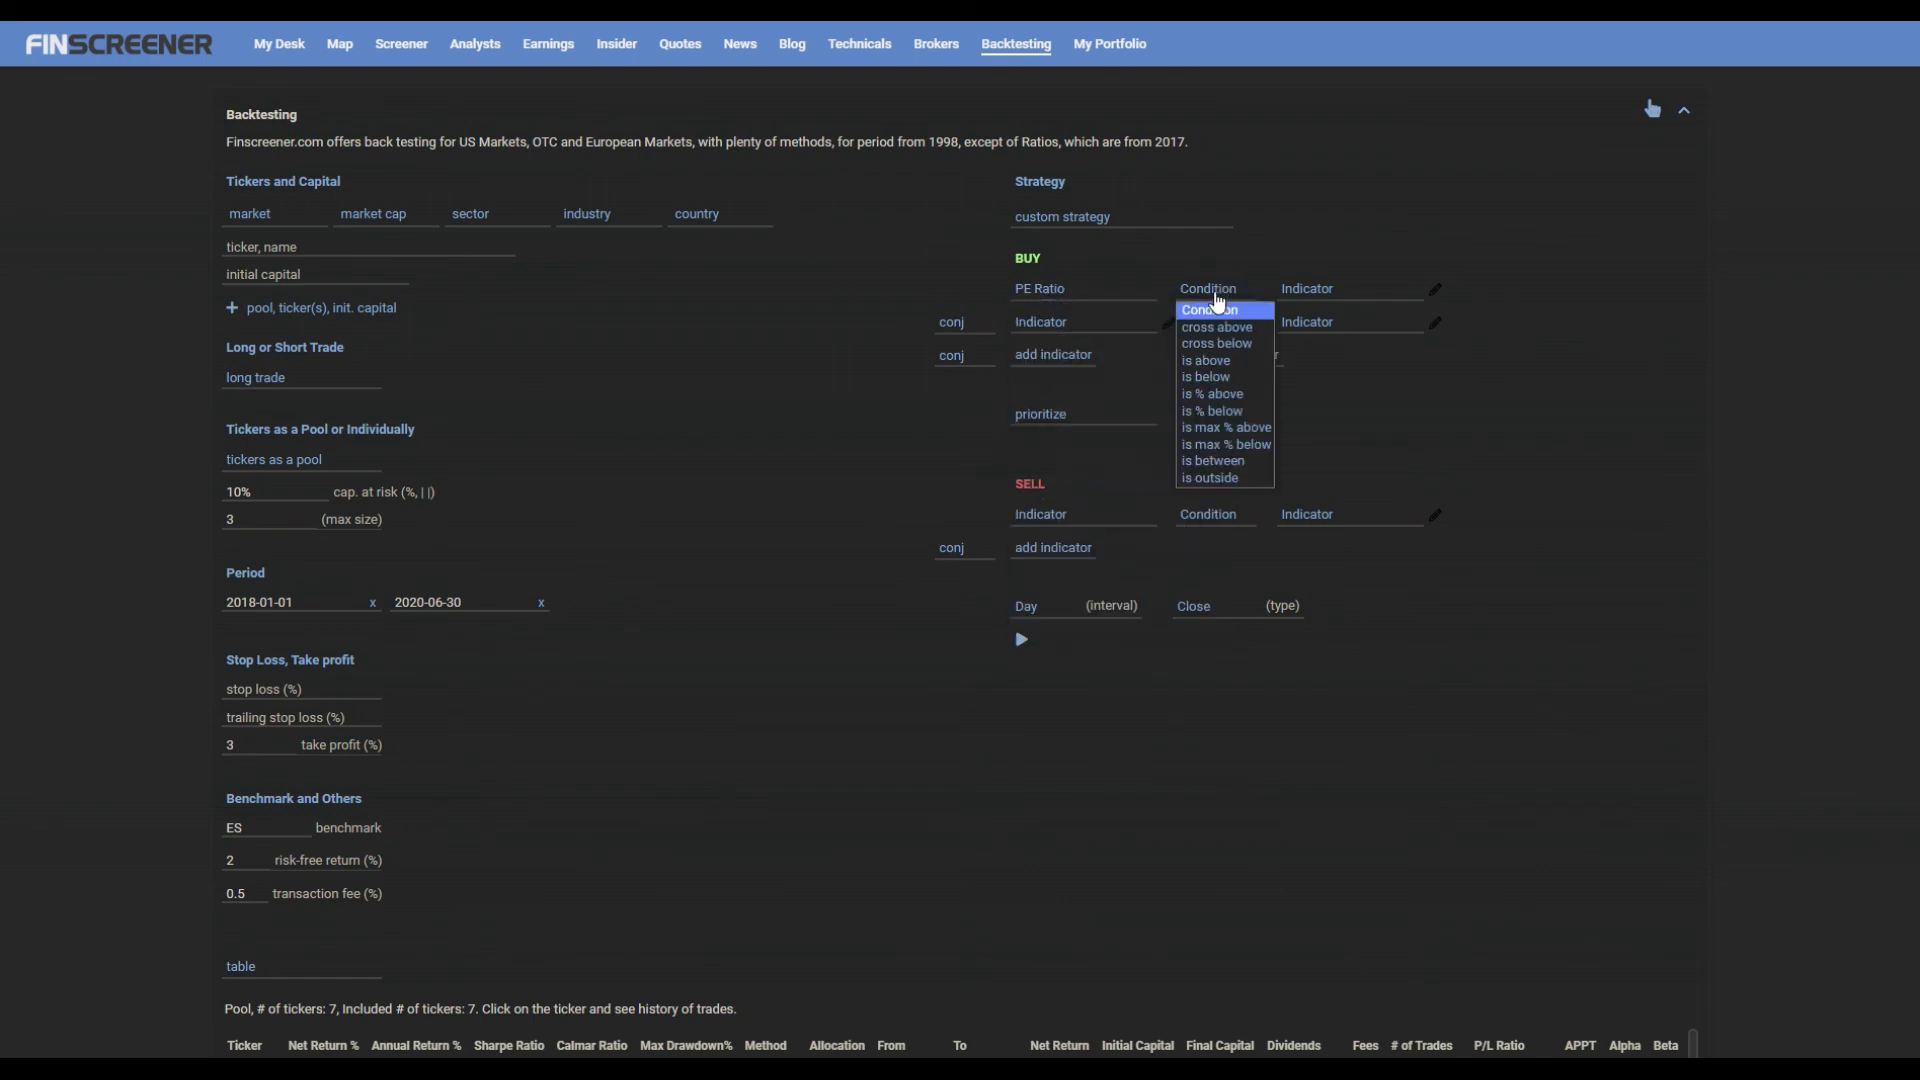
click(1215, 378)
click(1320, 300)
click(1330, 327)
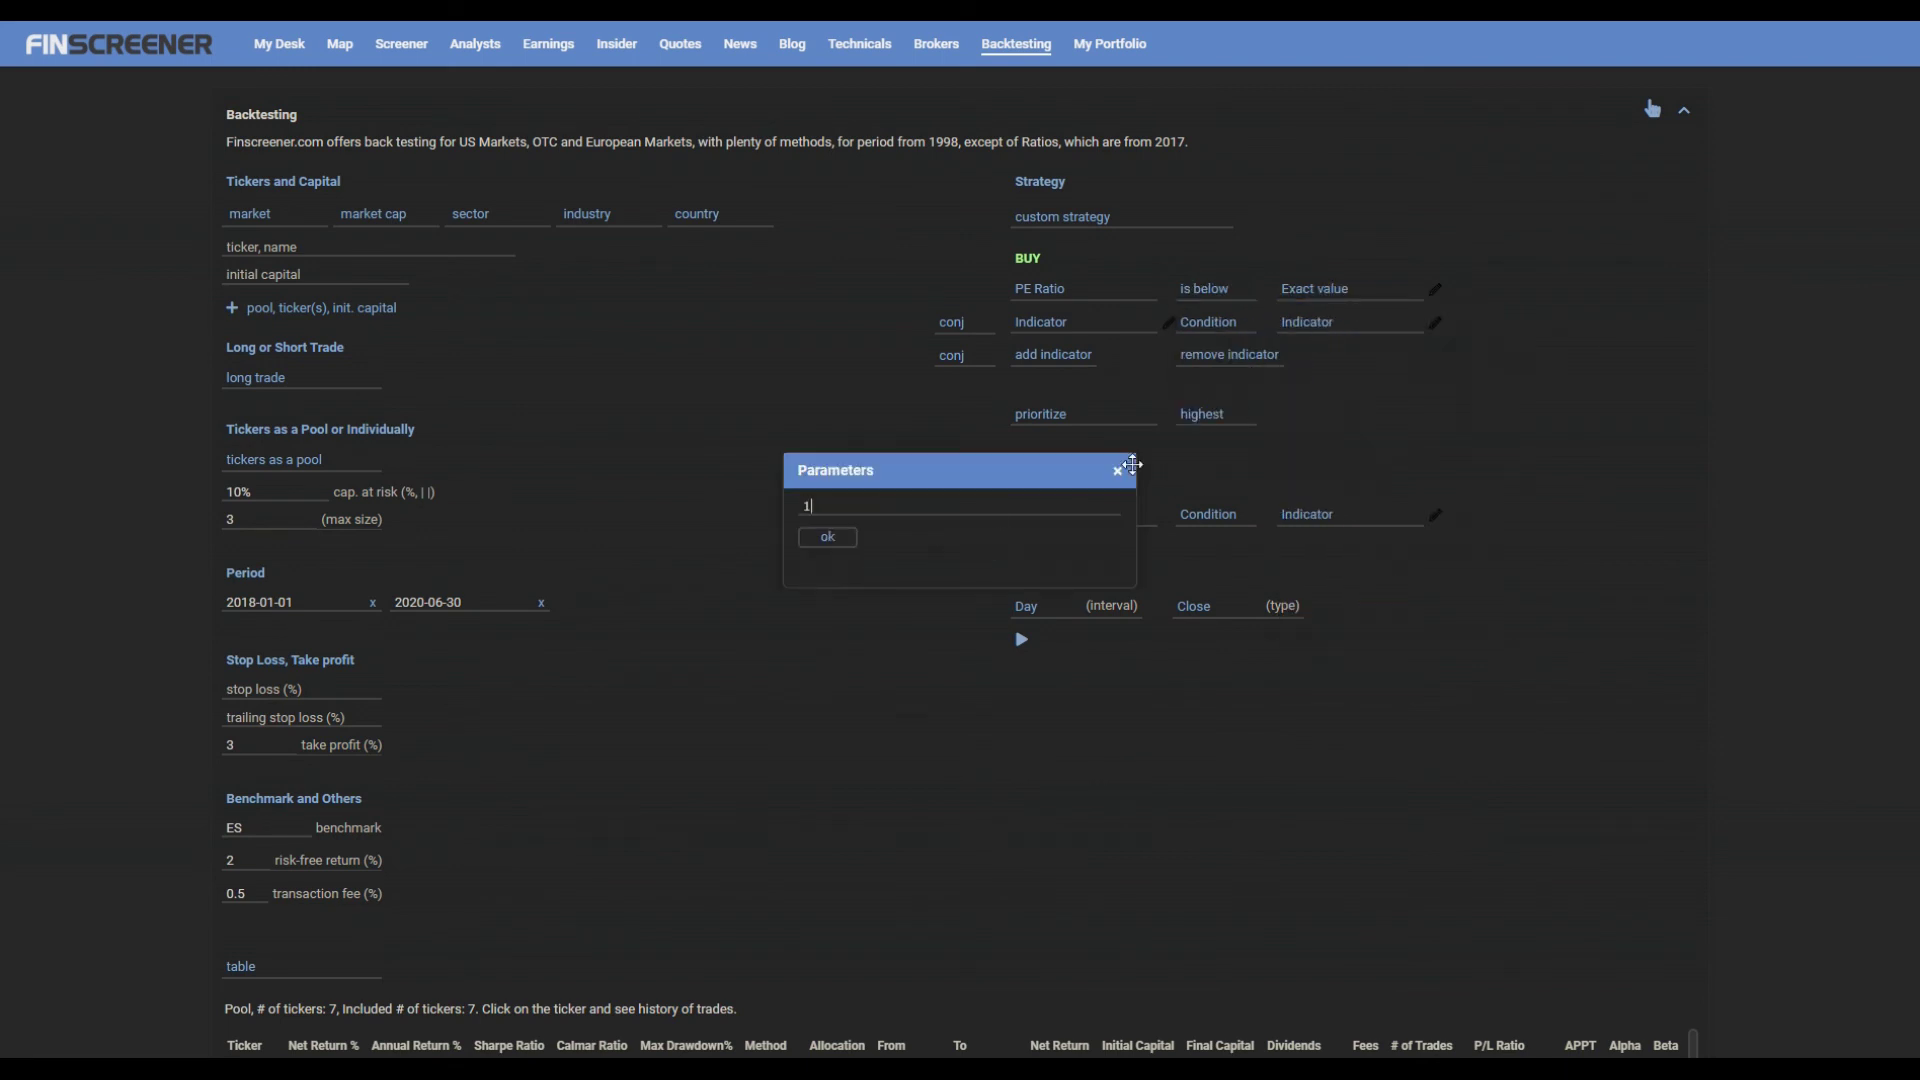
click(846, 538)
- Add an And buy rule: EMA (20) crosses above EMA (100)
click(950, 322)
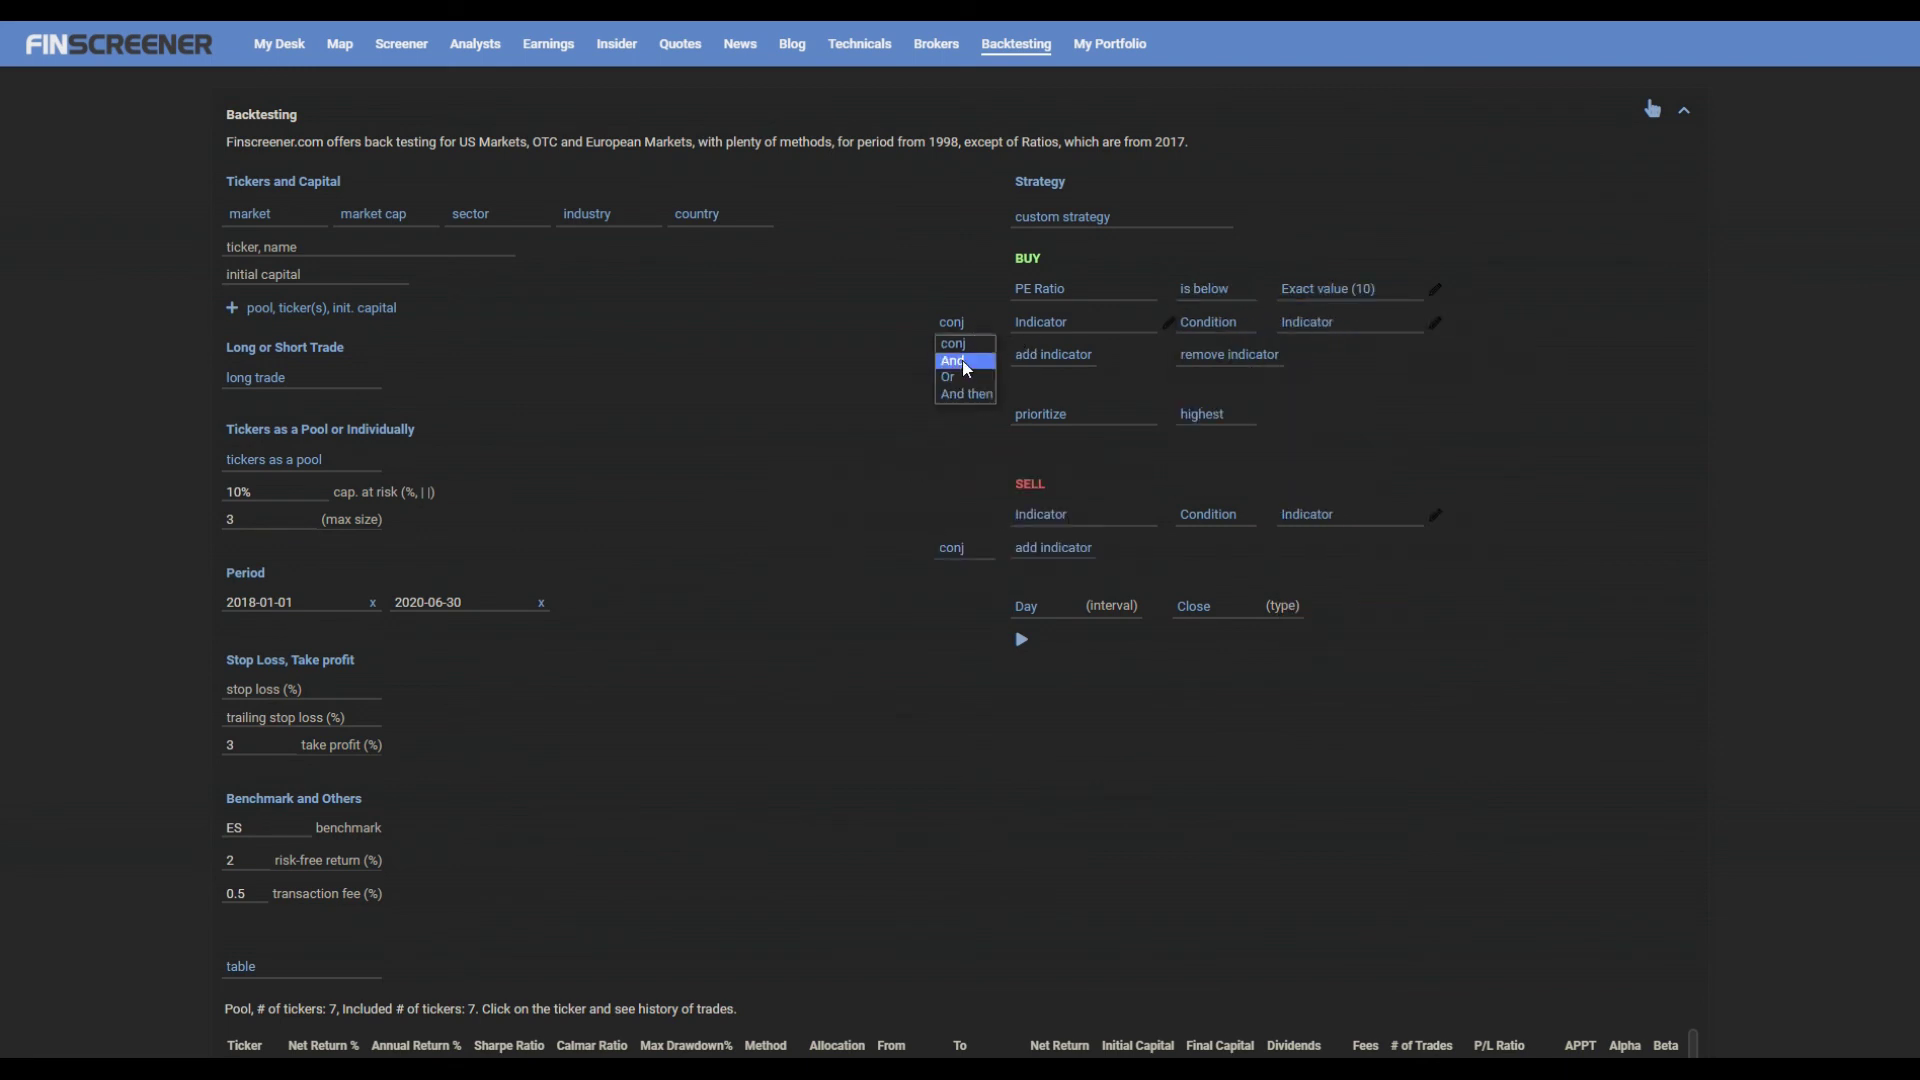
click(955, 362)
click(1059, 324)
click(1044, 394)
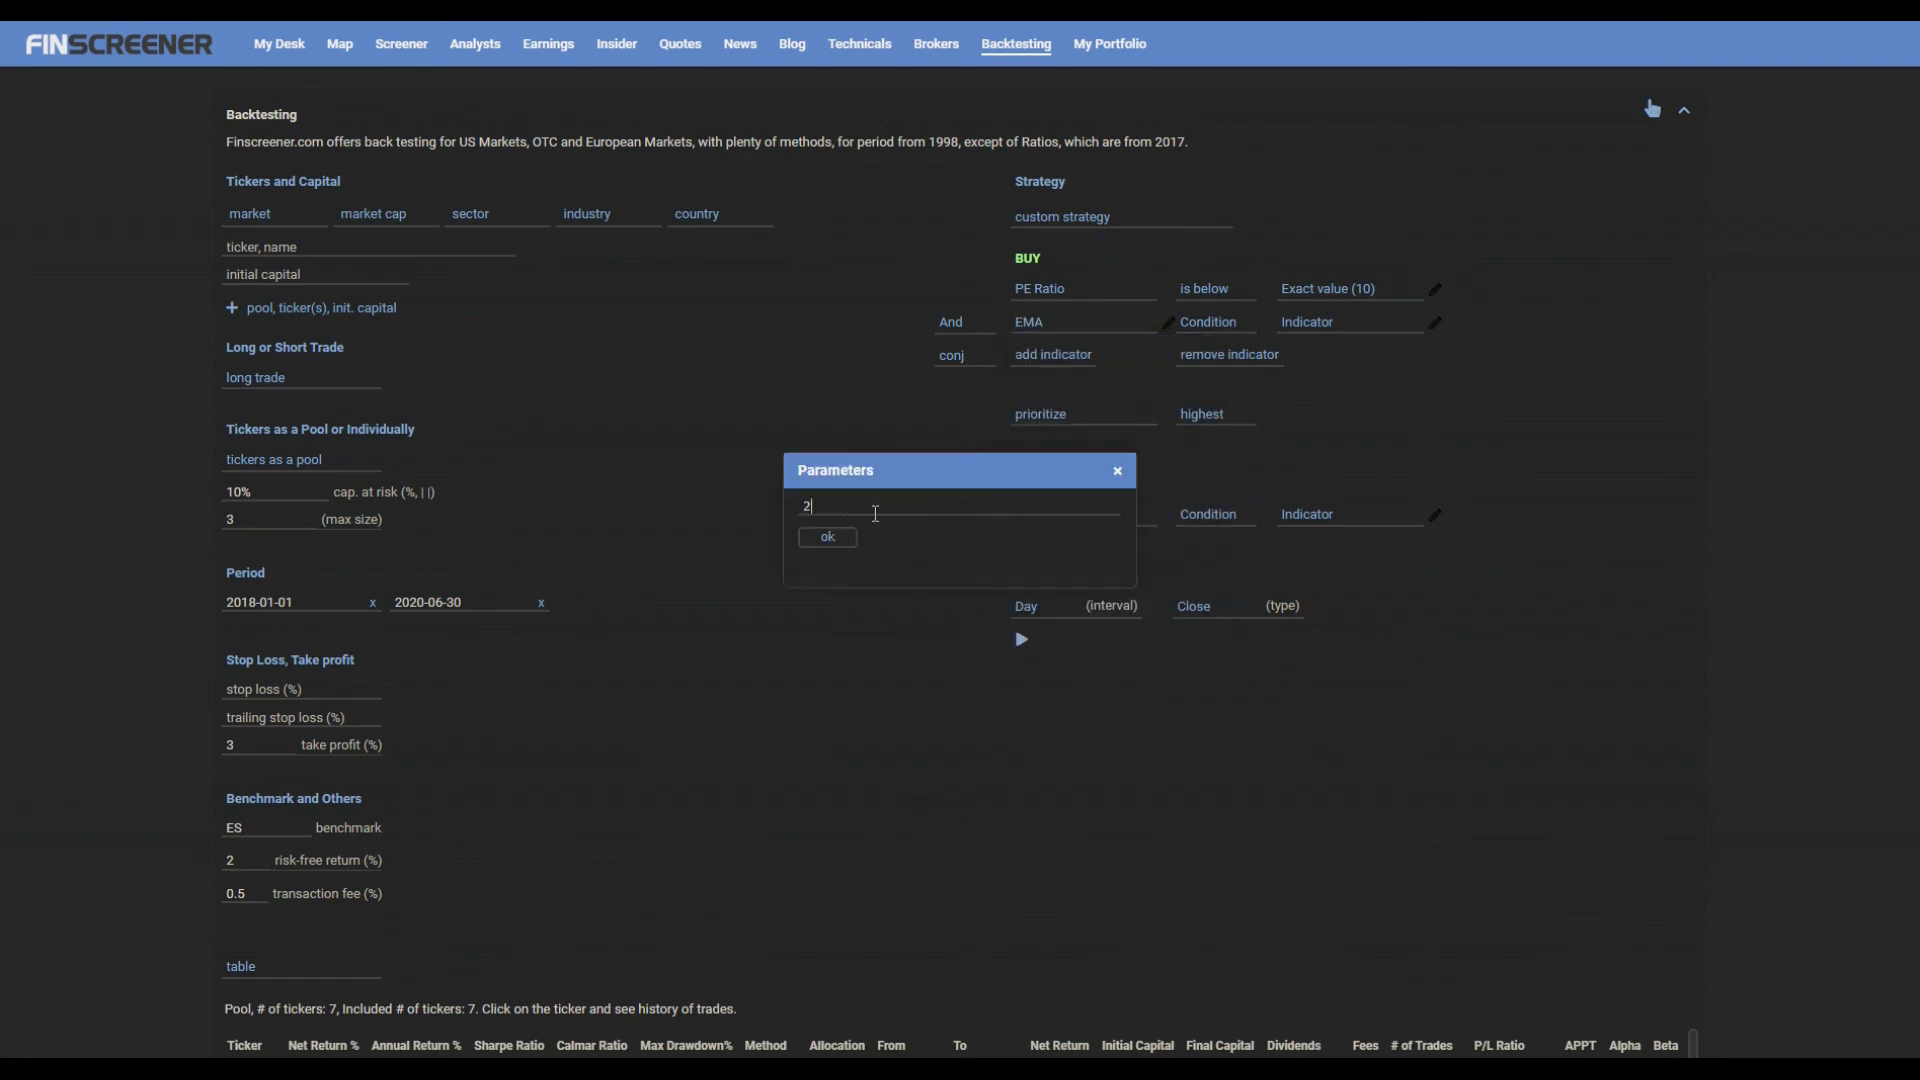
click(845, 537)
click(1193, 338)
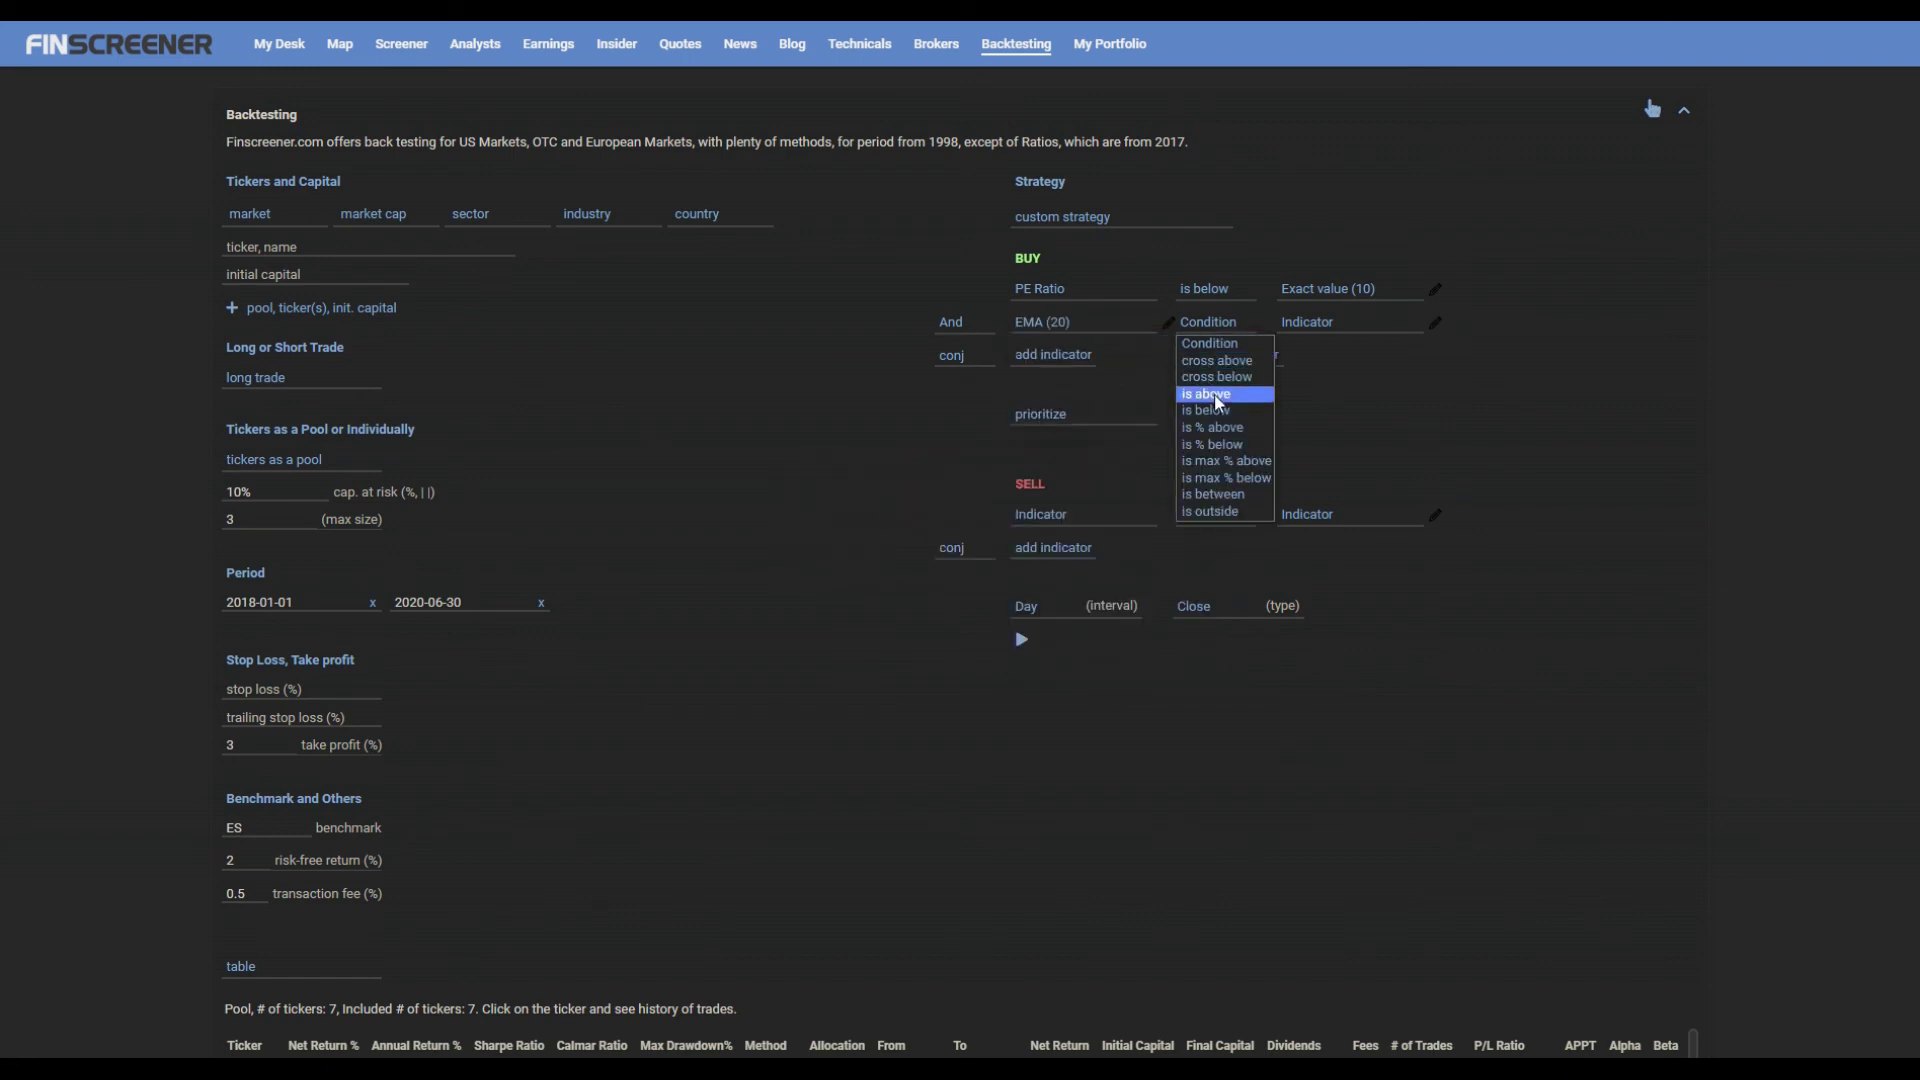
click(1212, 357)
click(1318, 321)
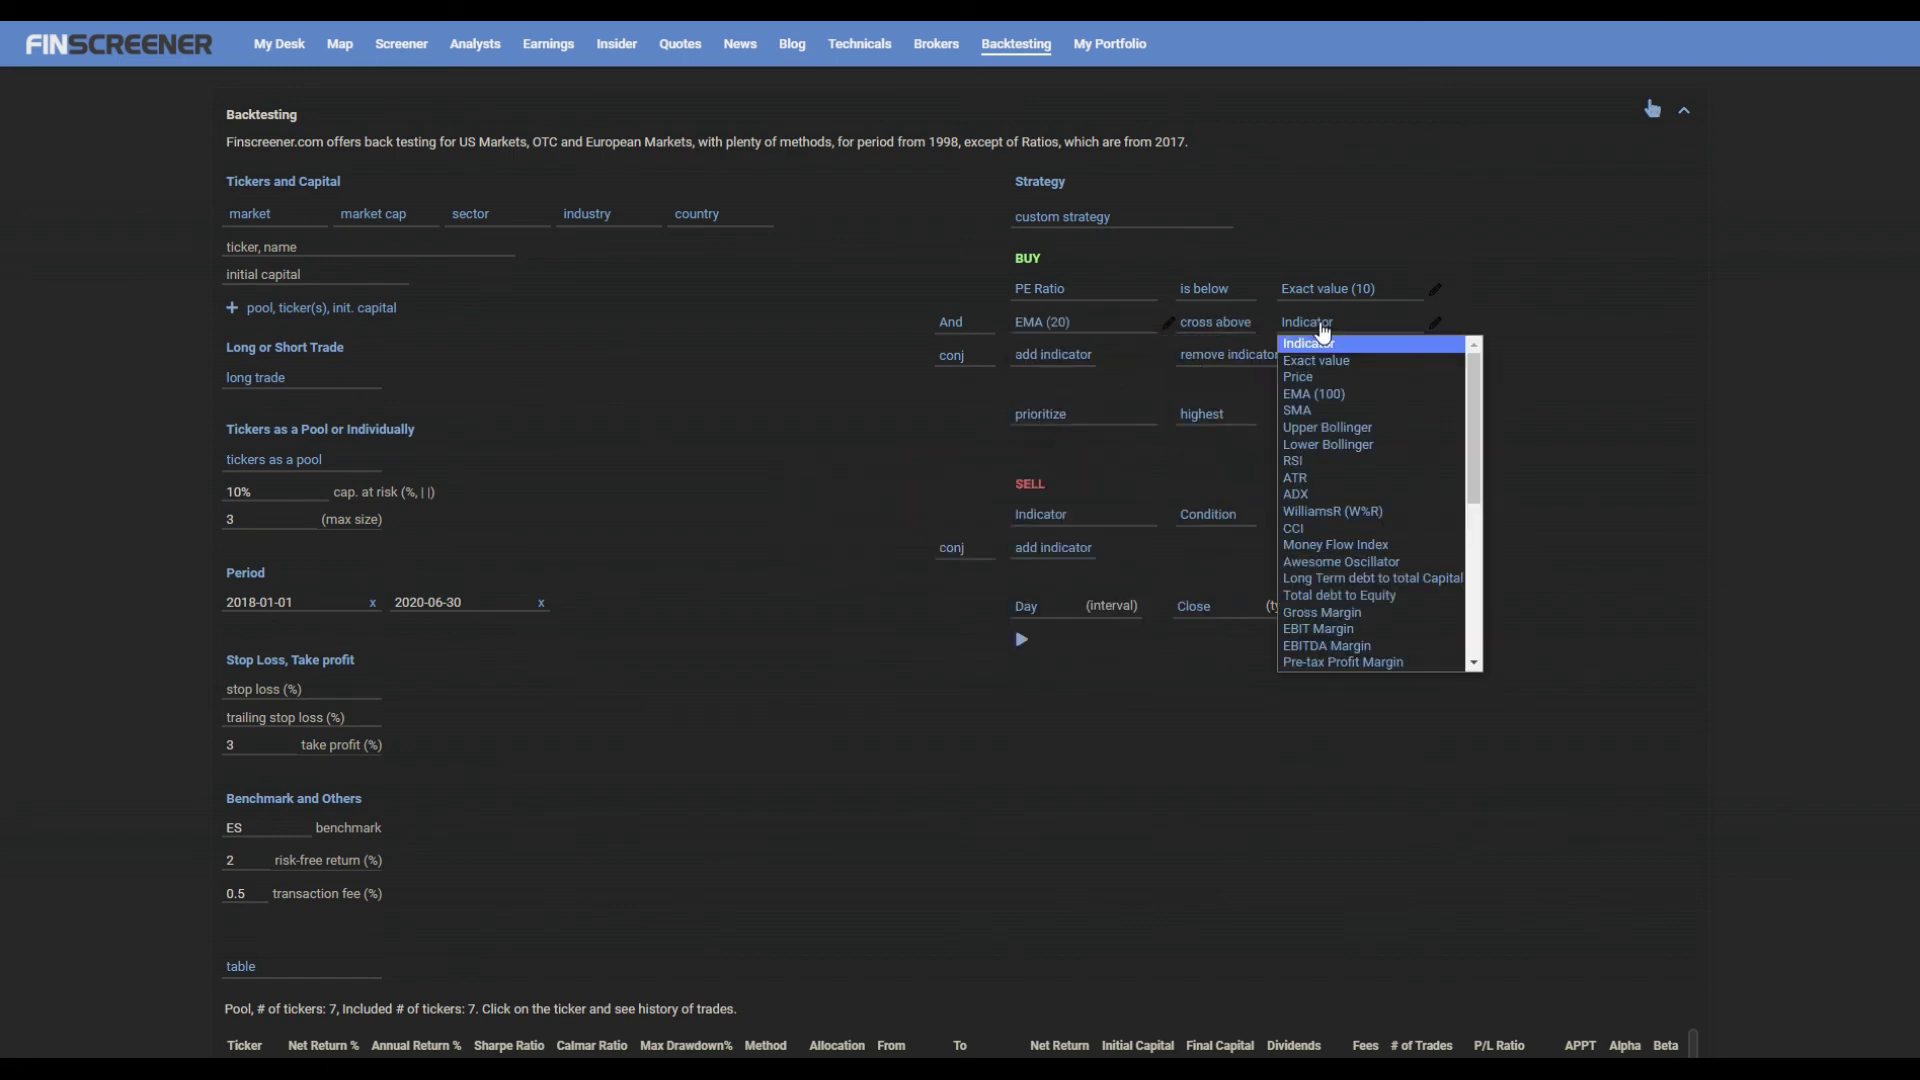
click(1318, 394)
text(100)
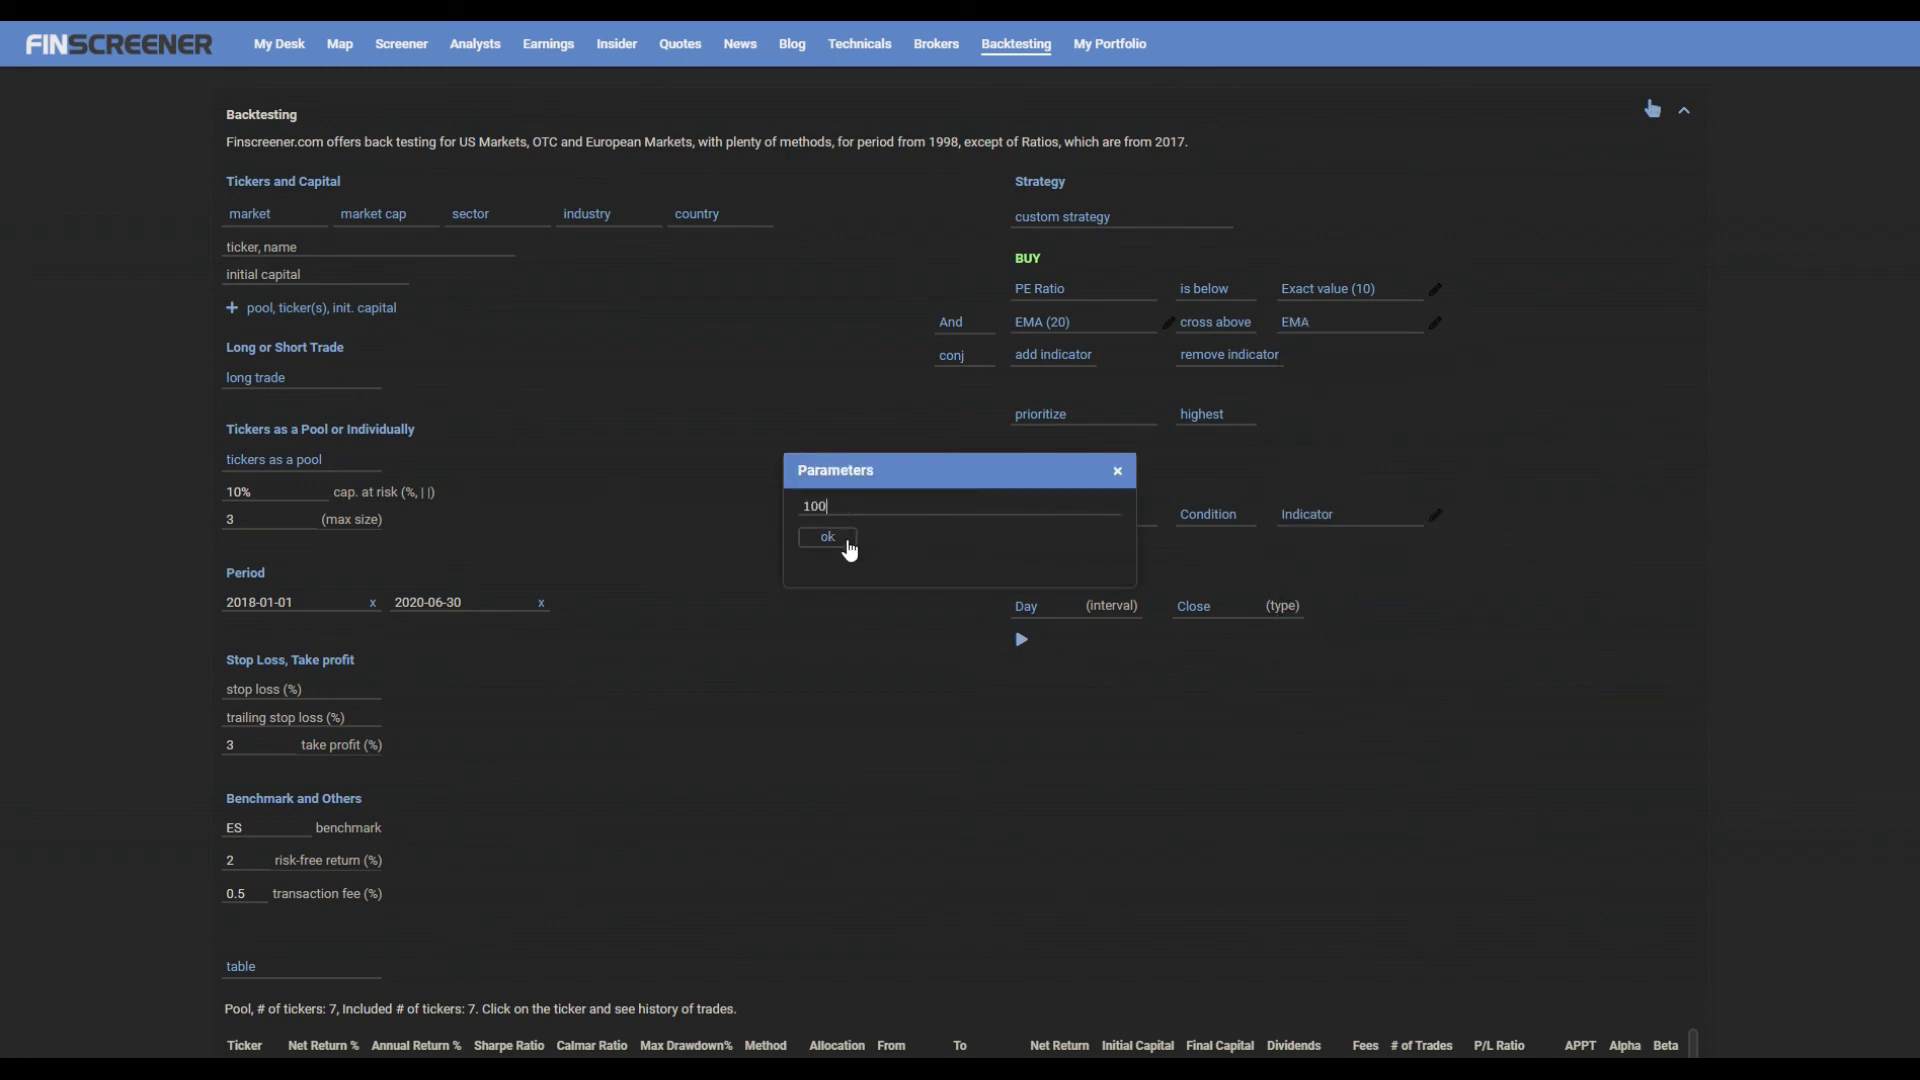
click(849, 540)
- Prioritise buys by lowest 1 Day Performance
click(1060, 414)
click(1070, 502)
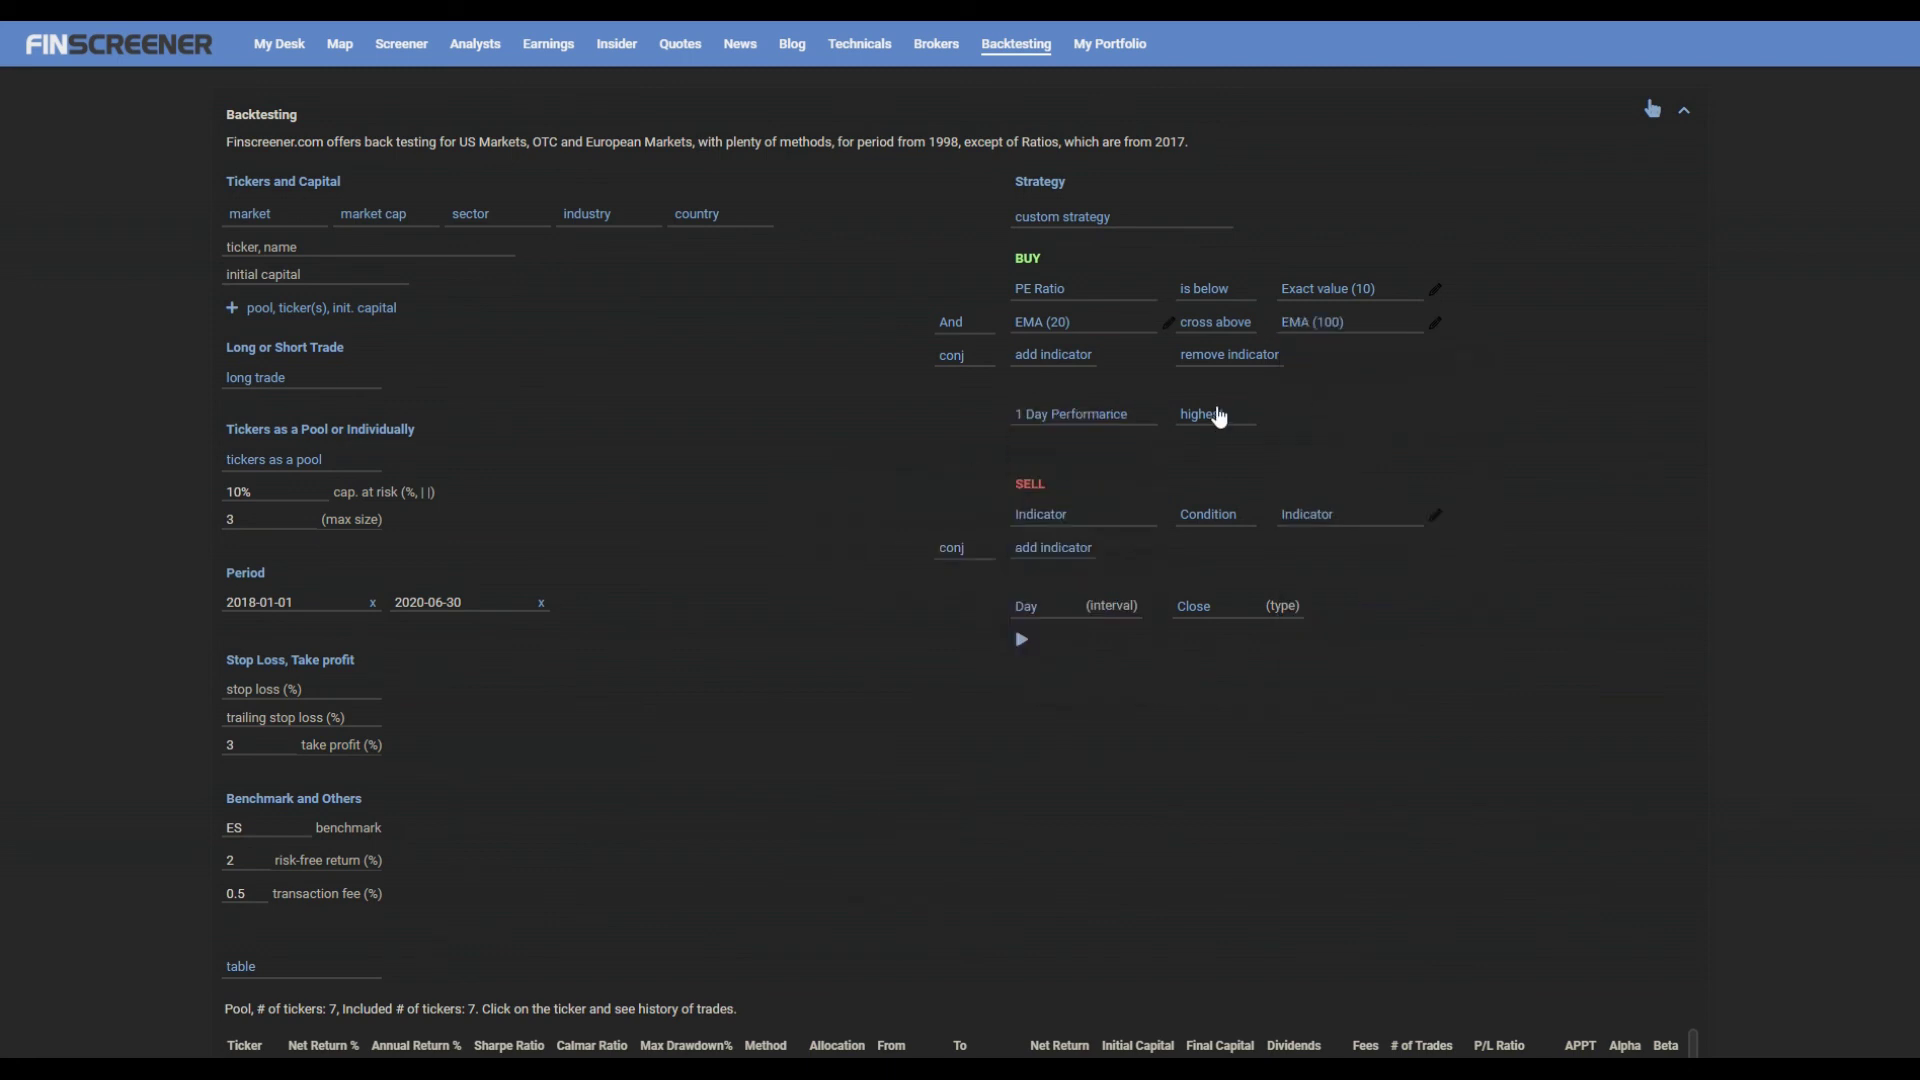
click(1219, 416)
click(1200, 441)
- Set the sell rule to PE Ratio is above exact value 20
click(1095, 518)
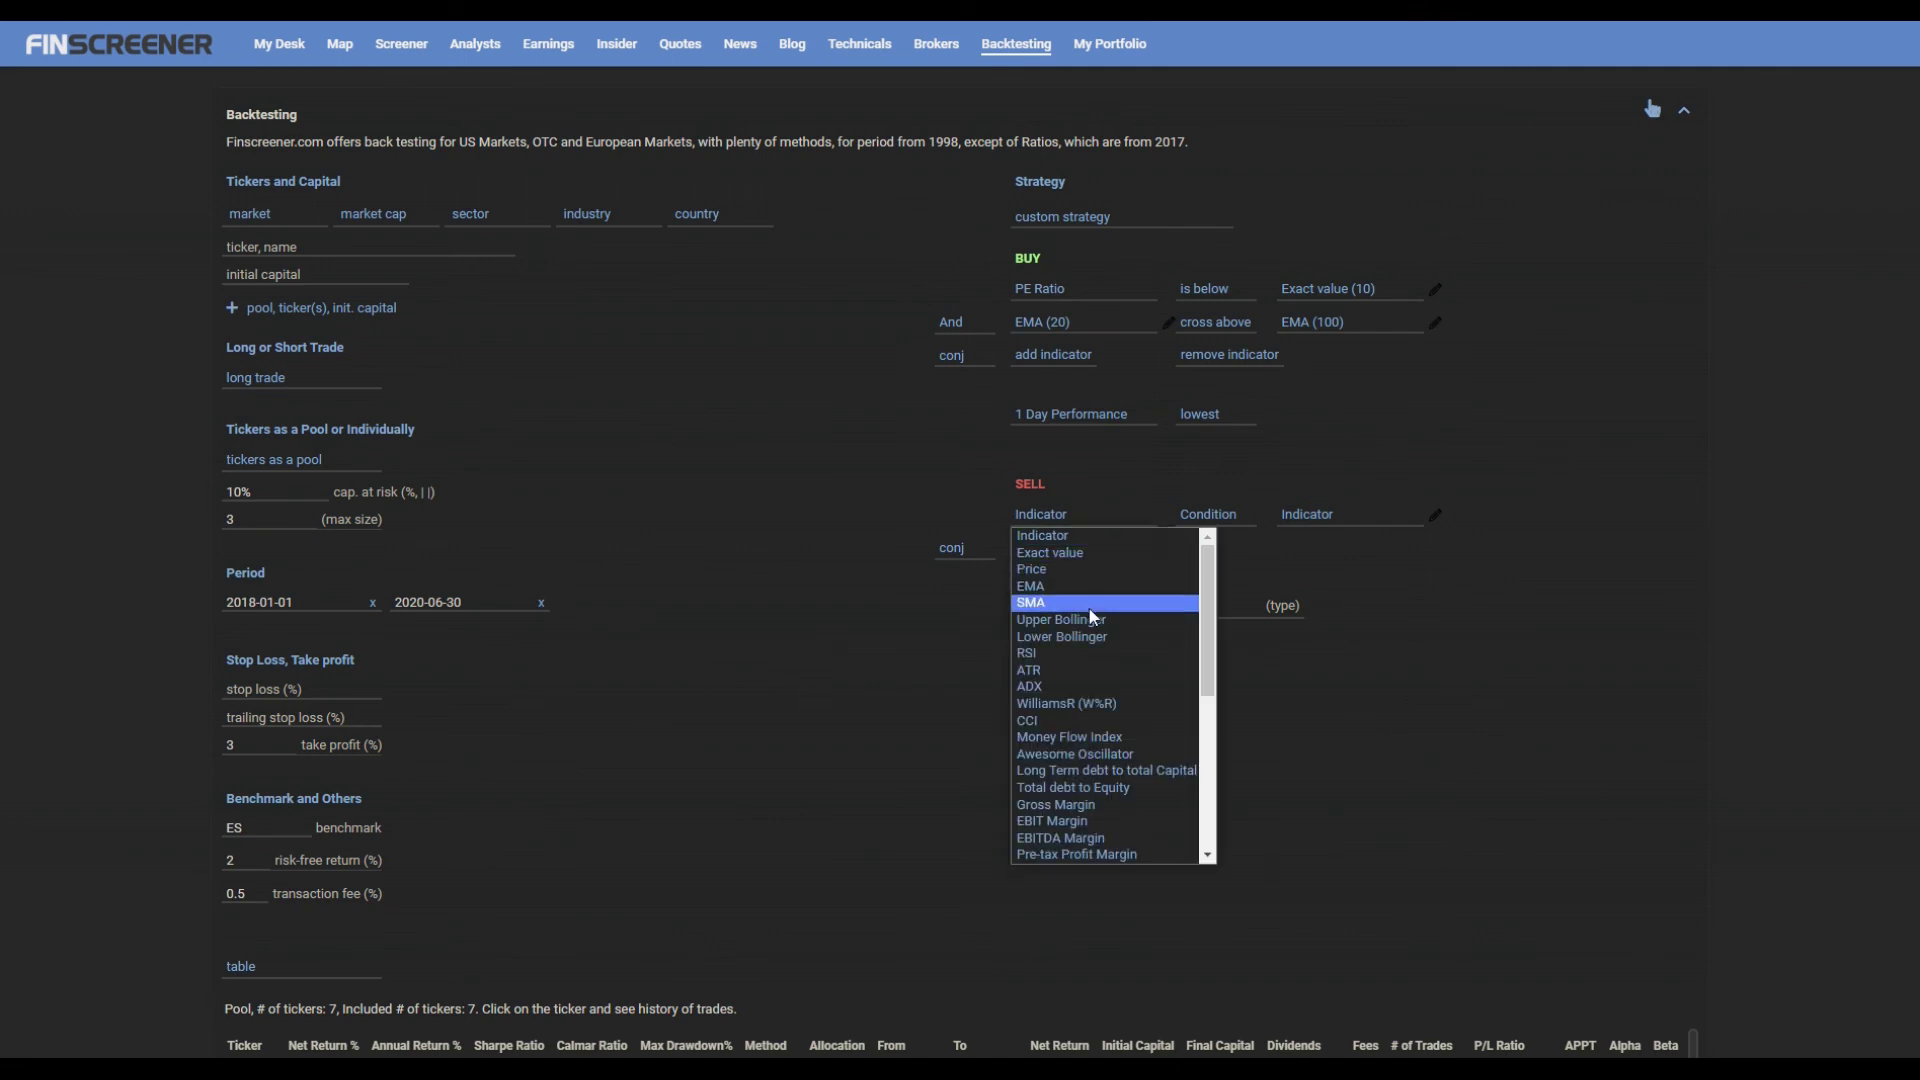
scroll(1095, 618, down, 5)
click(1045, 678)
click(1213, 518)
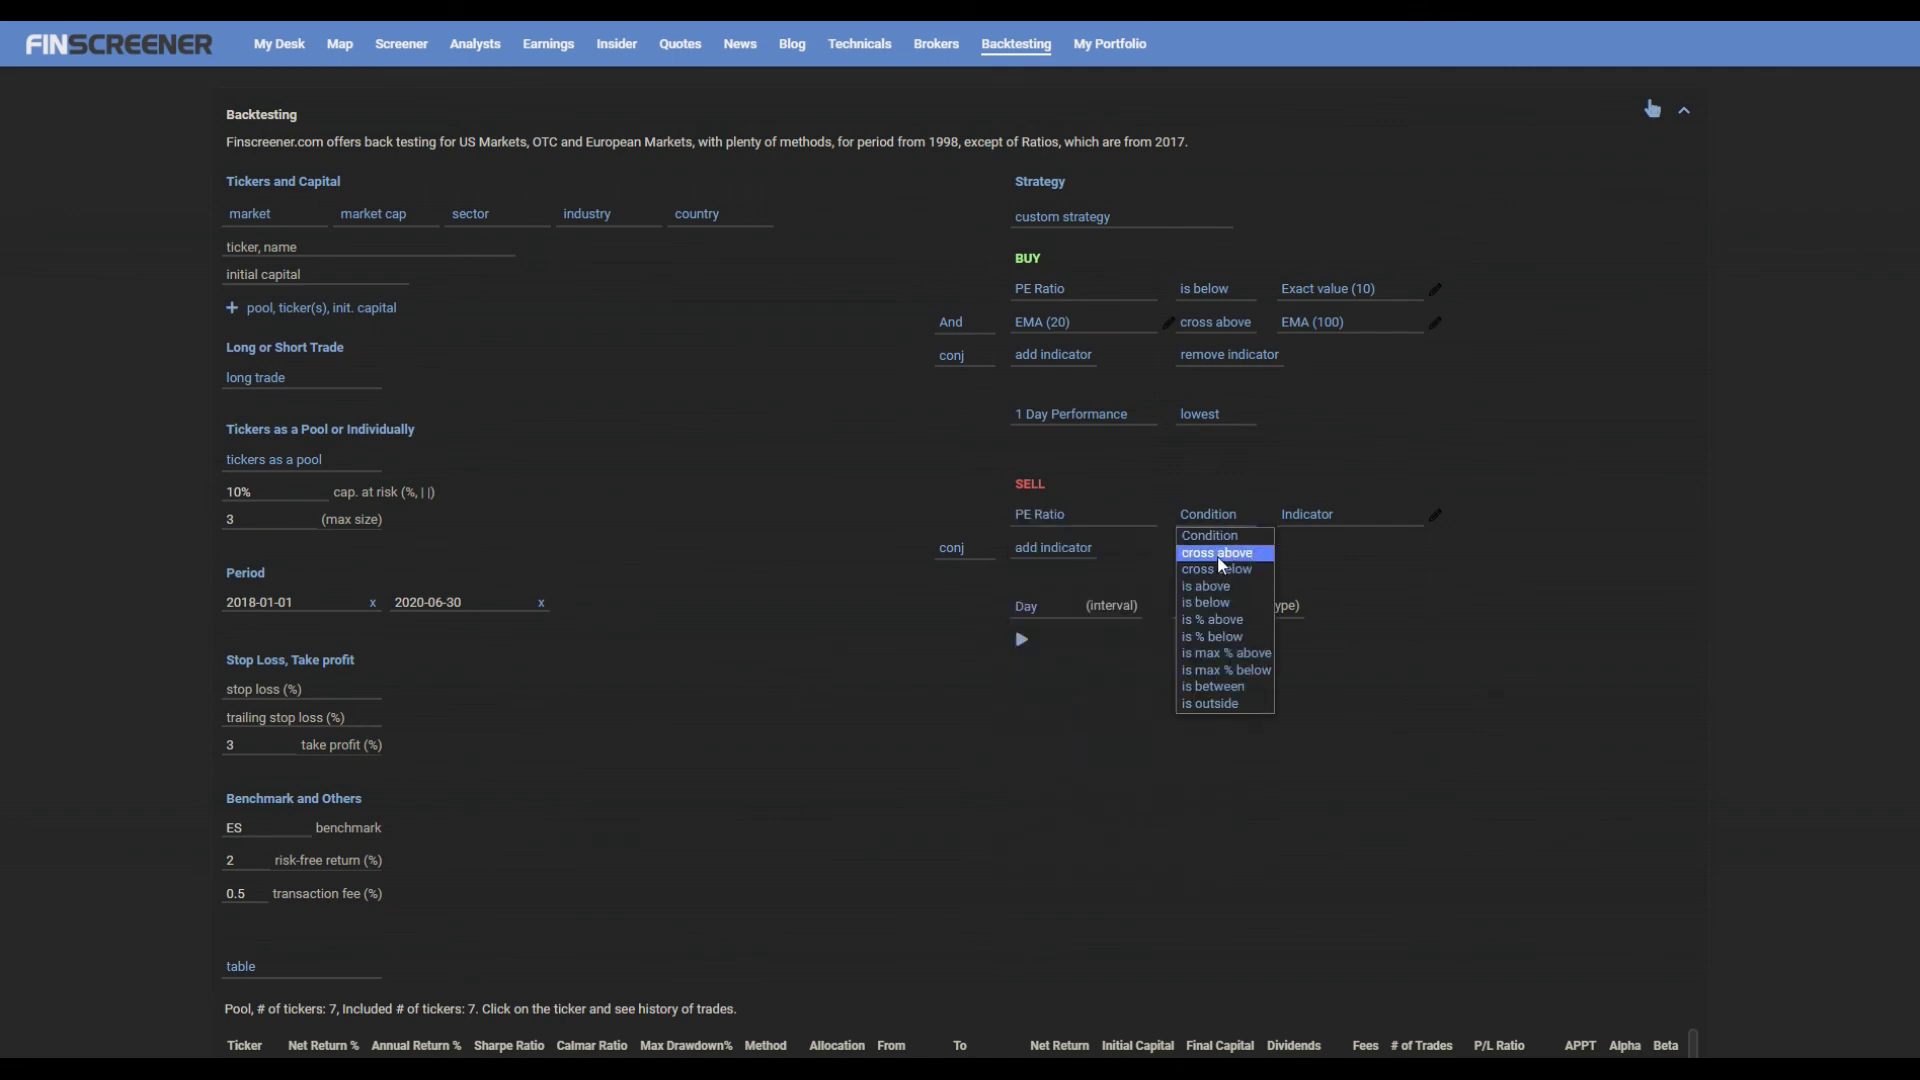
click(1222, 588)
click(1308, 520)
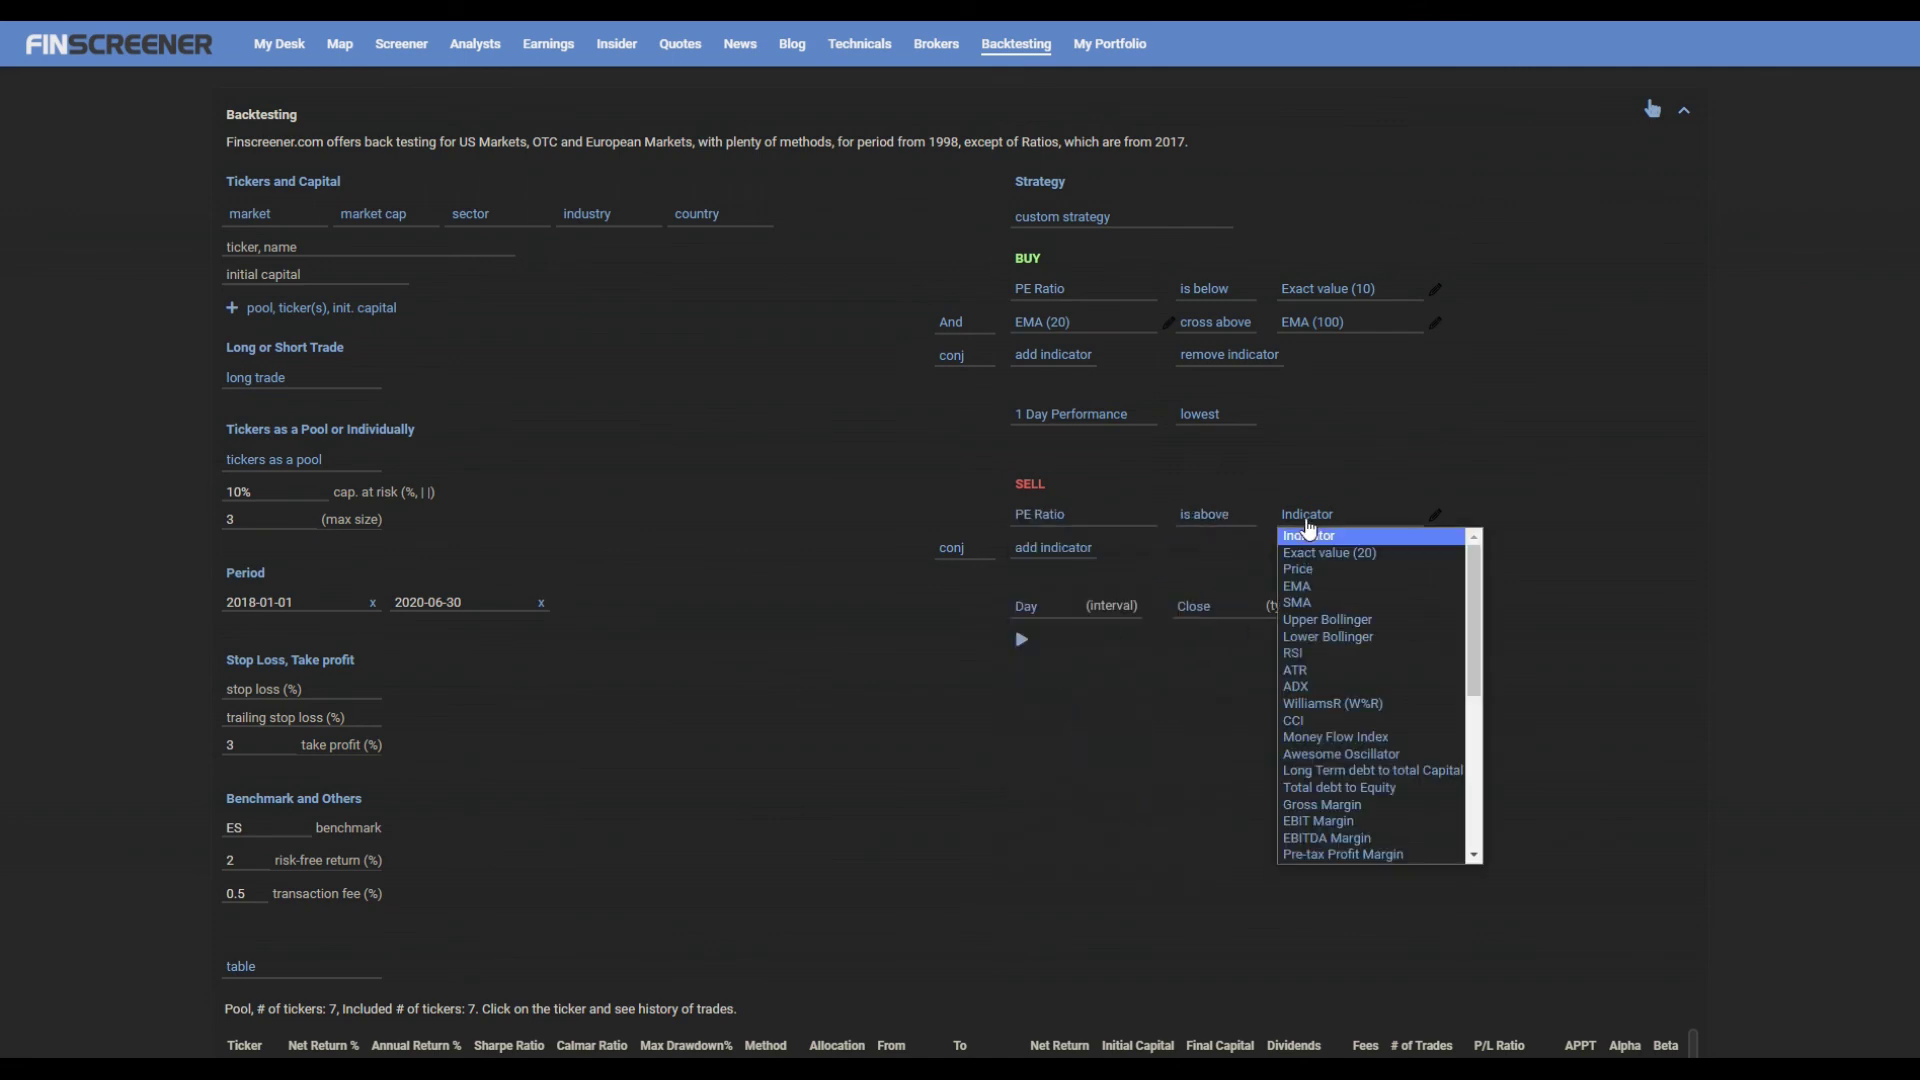
click(1328, 553)
click(836, 541)
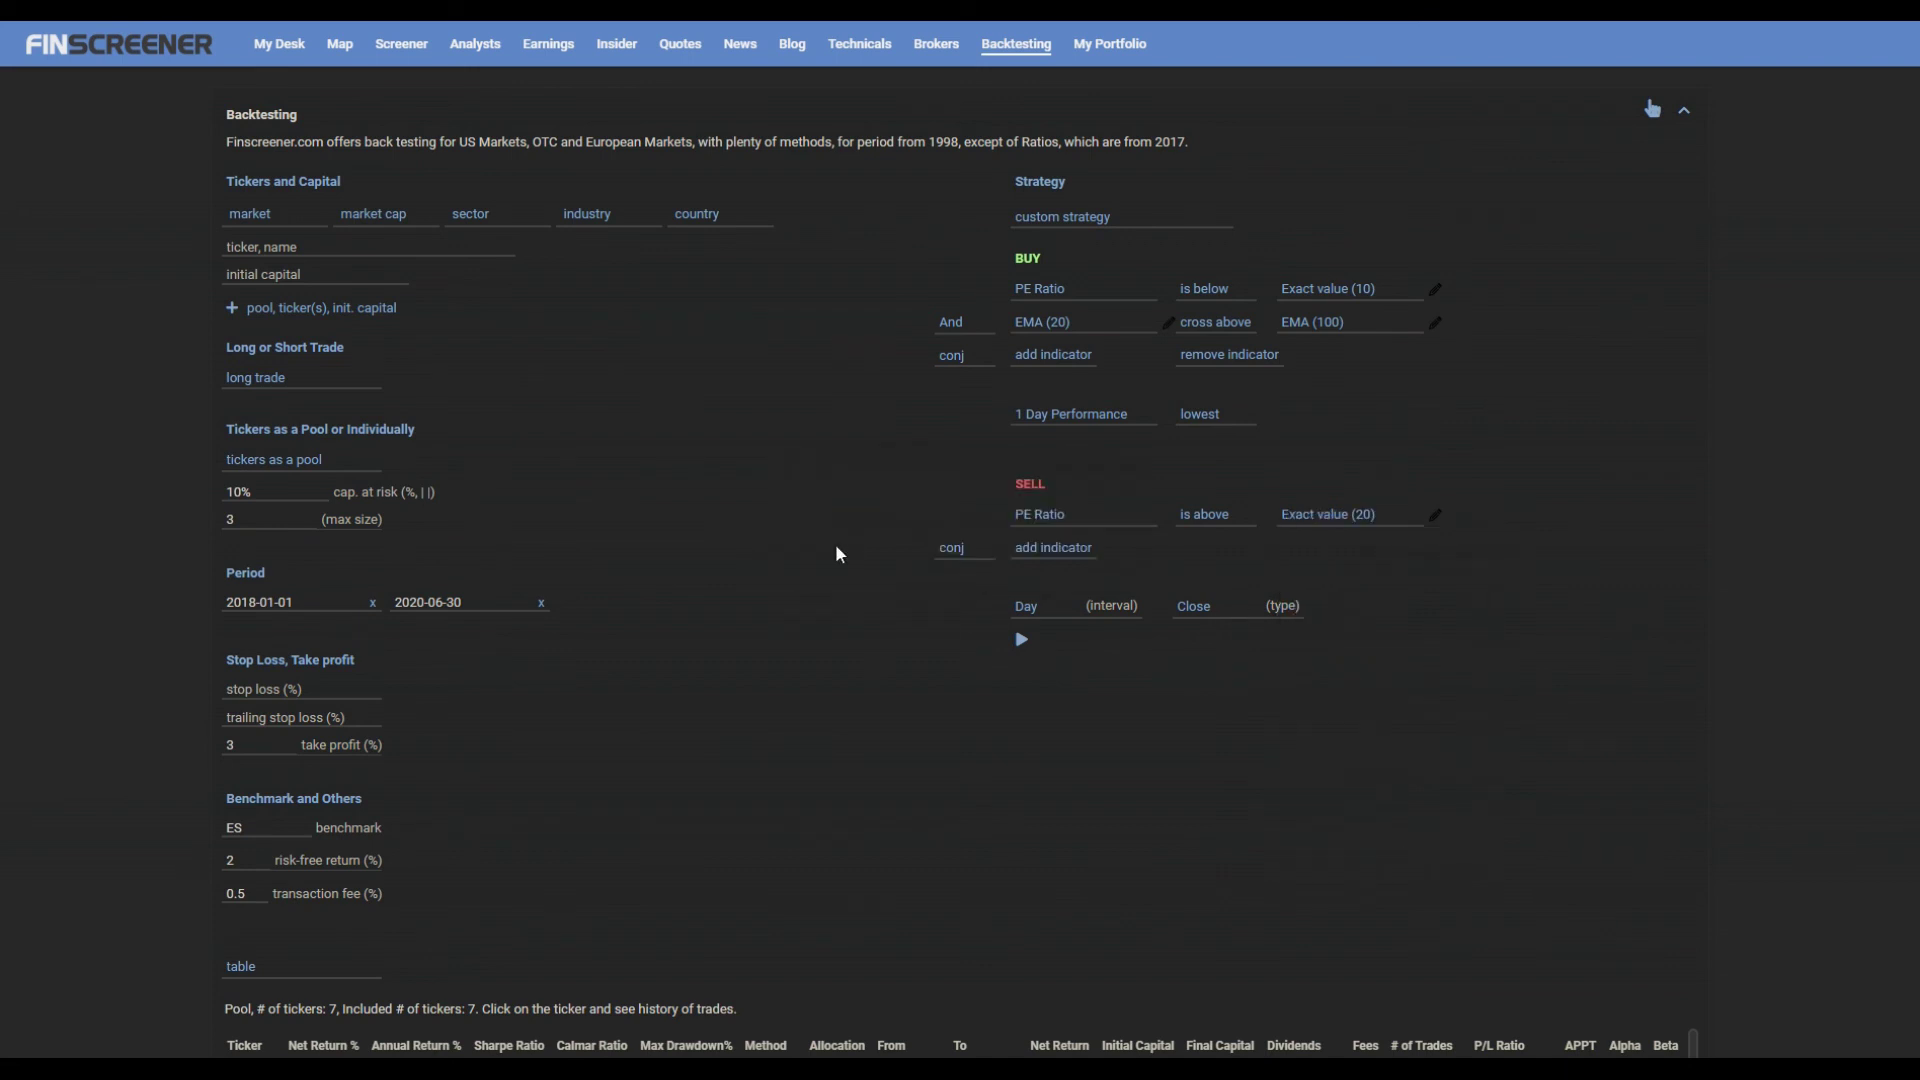